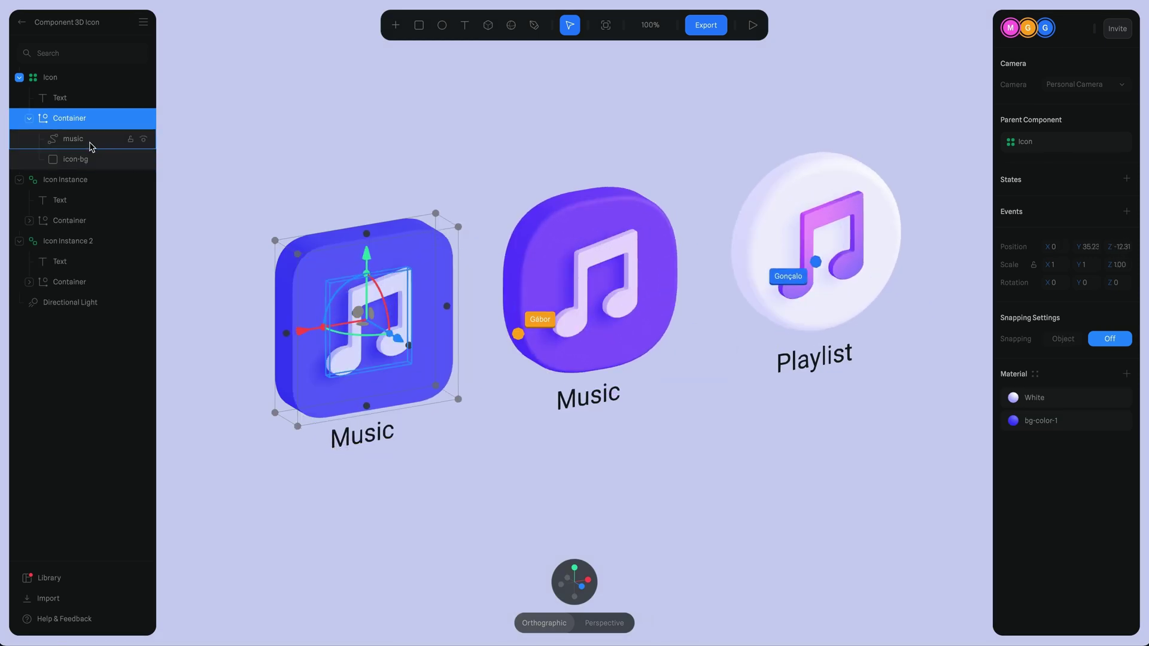
left_click(90, 143)
mouse_move(339, 286)
left_mouse_down()
mouse_move(351, 301)
mouse_move(365, 258)
mouse_move(318, 287)
left_mouse_up()
key("ctrl+z")
left_click(378, 456)
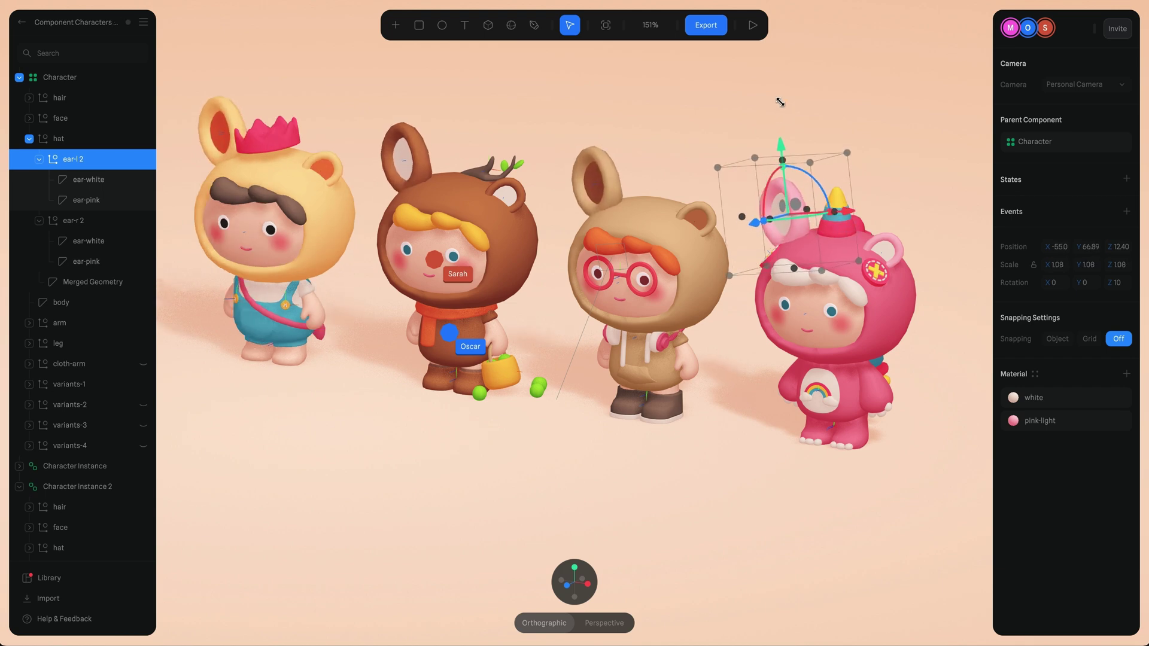
left_click(879, 251)
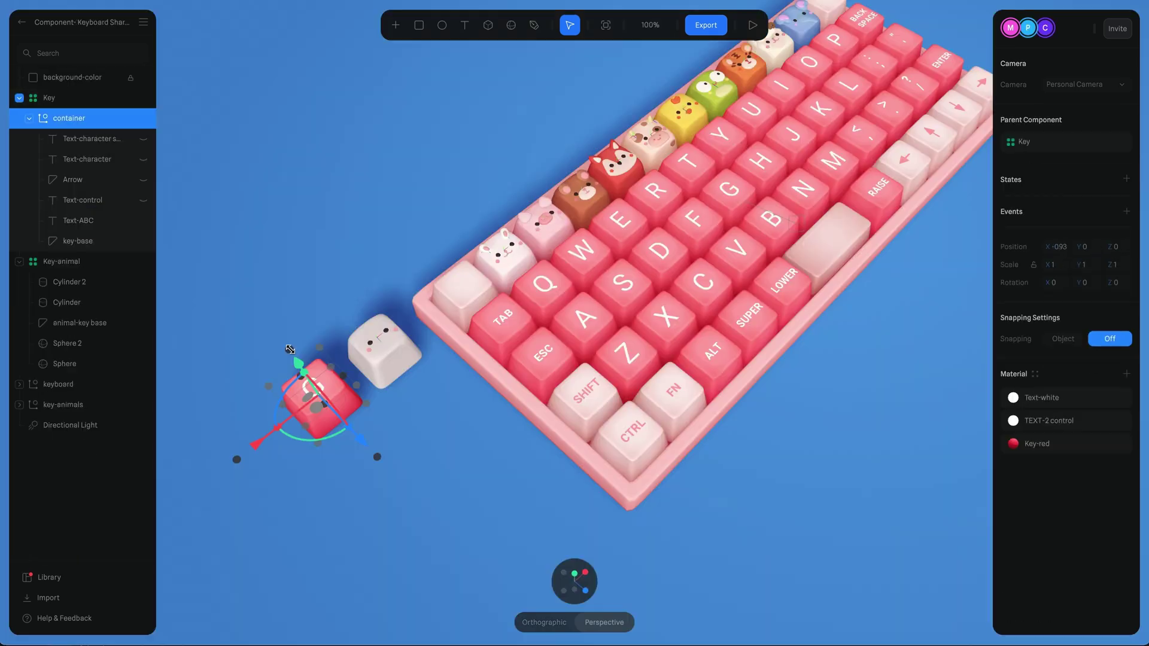
left_click(71, 241)
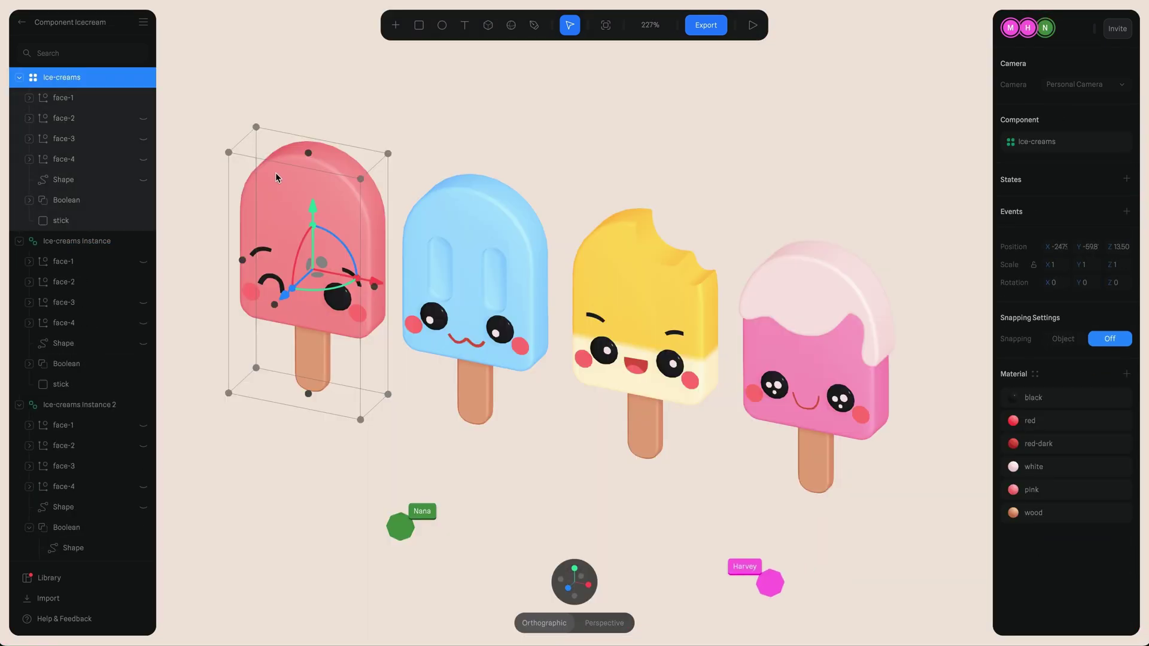
left_click(312, 149)
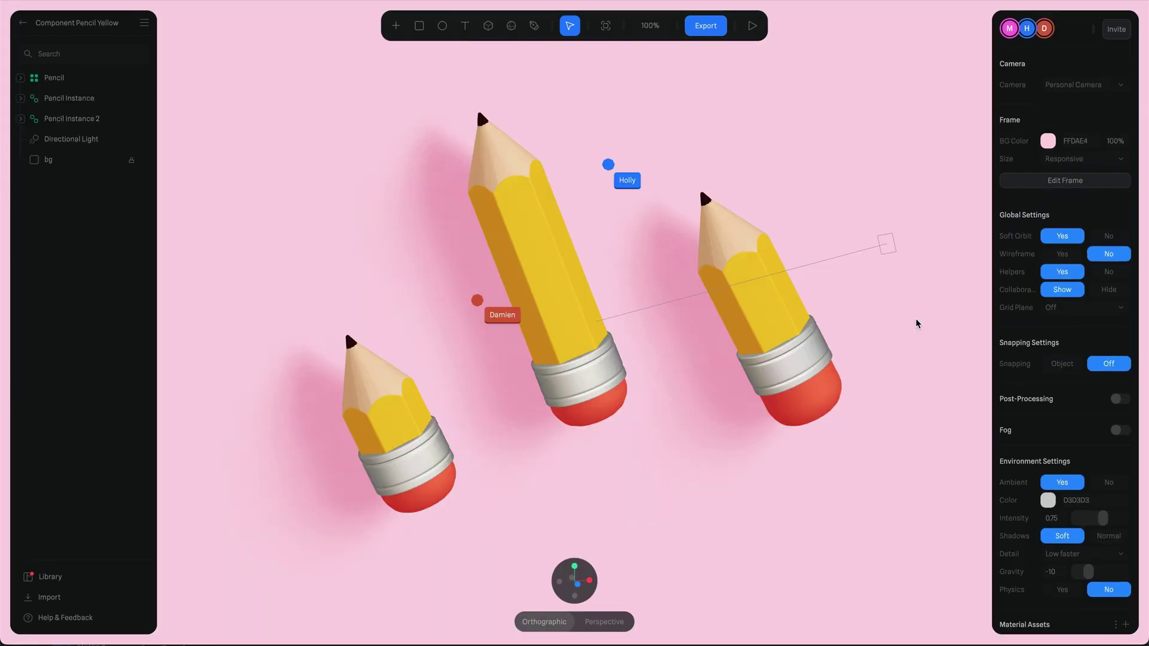
left_click(419, 445)
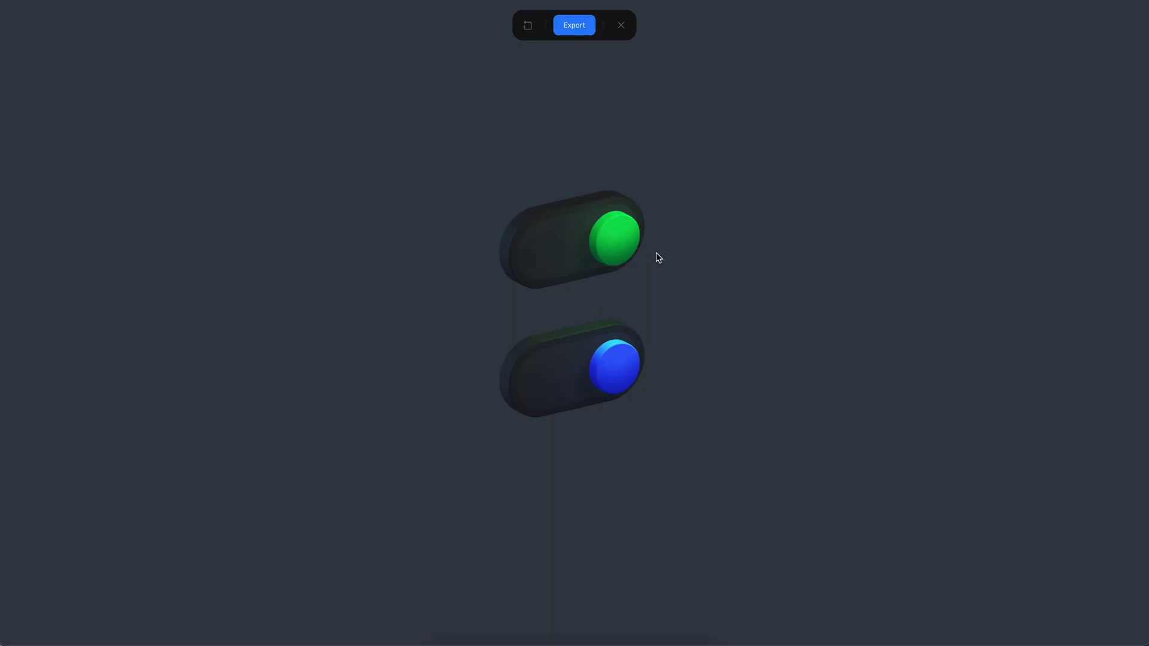
Step: Toggle the green and blue switches in the playing scene to test their interaction
left_click(623, 239)
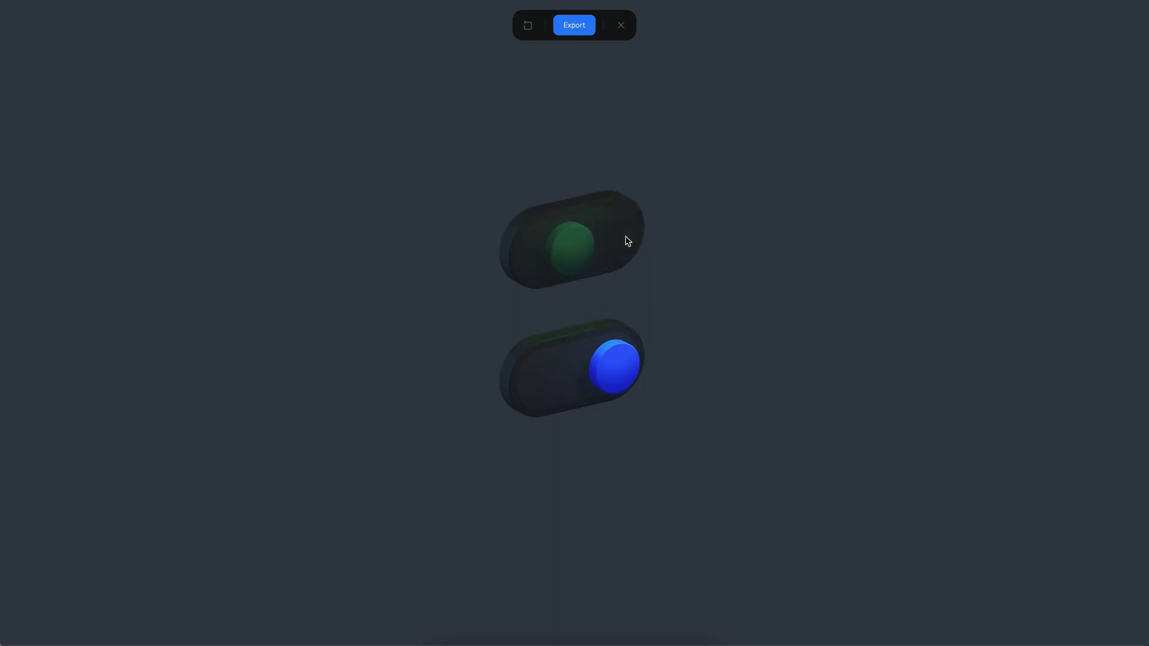
left_click(618, 366)
left_click(569, 268)
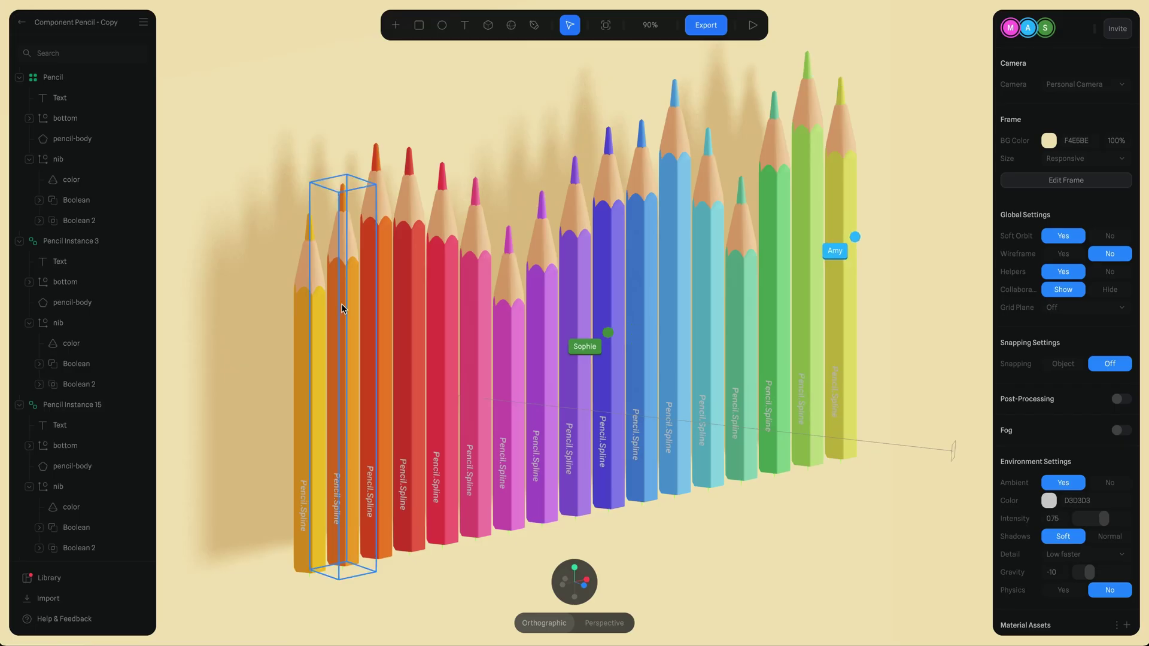
left_click(341, 303)
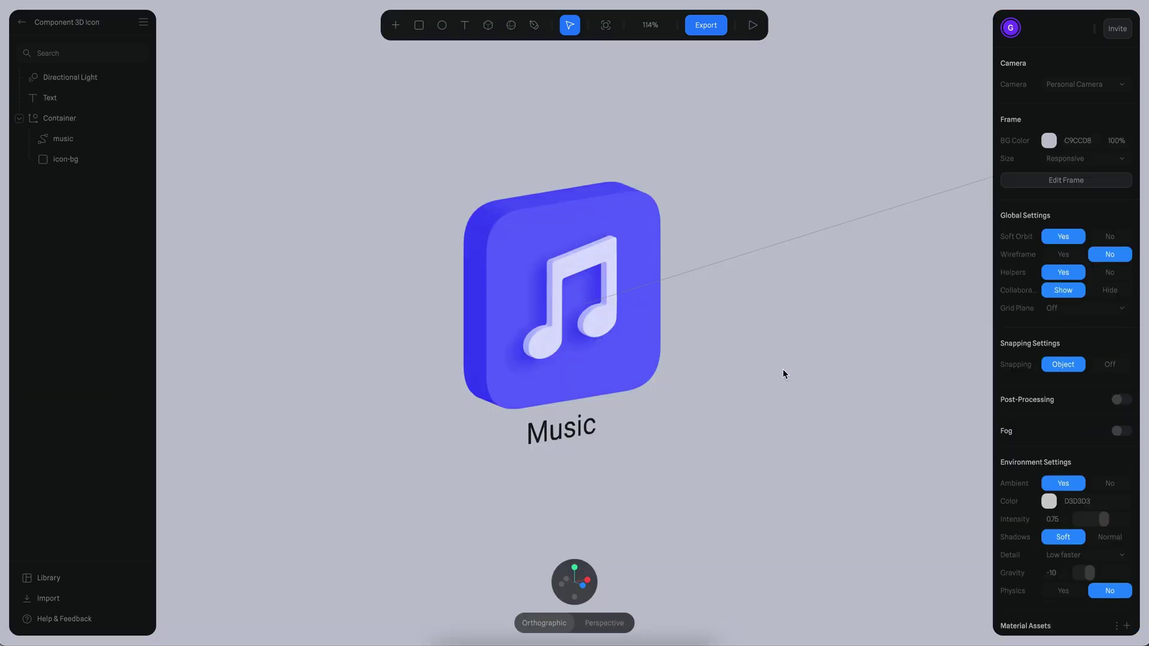
Step: Inspect the icon's parts by selecting its background shape and its music note individually
left_click_drag(782, 373, 752, 390, "alt")
left_click(604, 230)
left_click(532, 231, "alt+super")
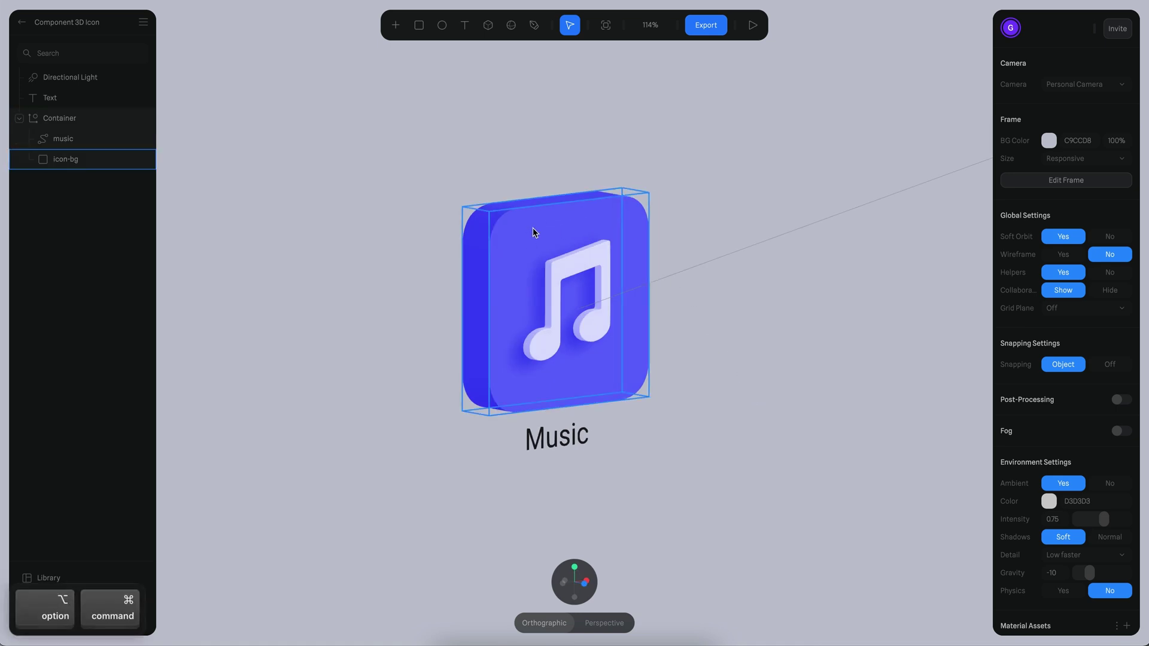
left_click(536, 218, "alt+super")
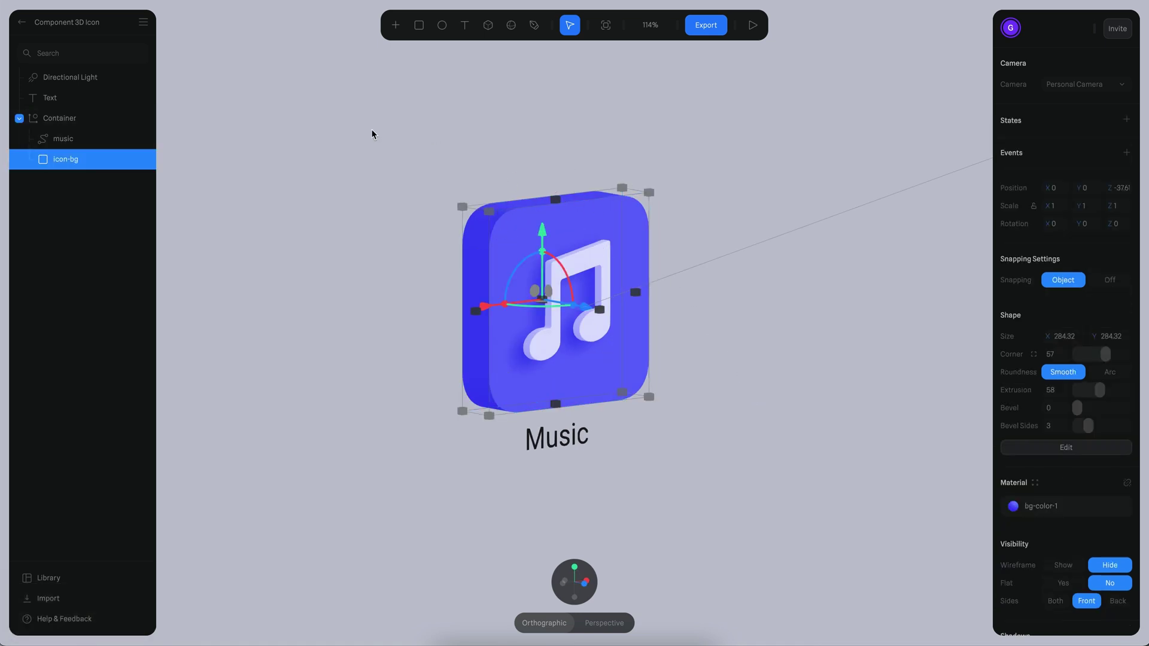
left_click(743, 344)
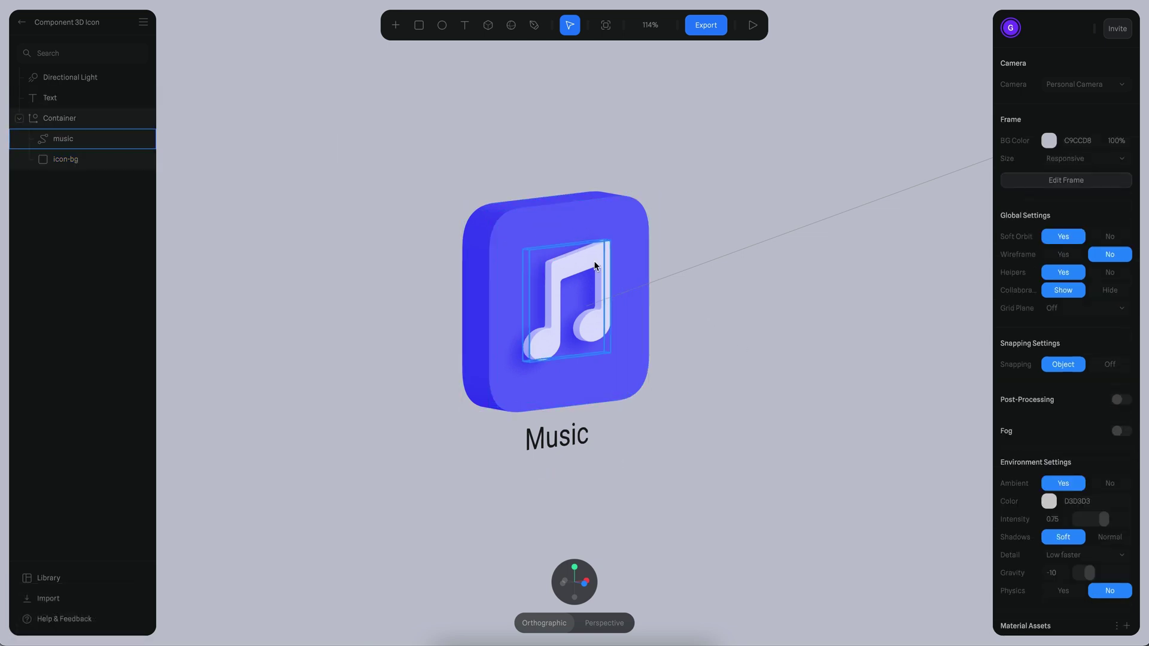
left_click(570, 269)
left_click(704, 413)
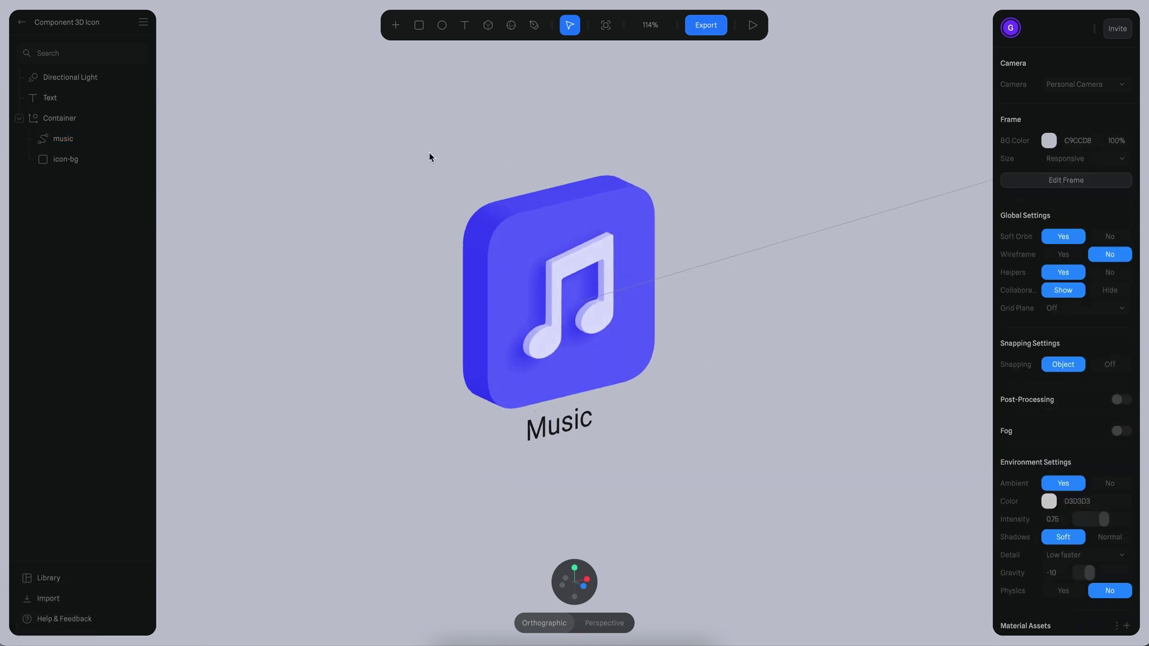
Step: Select the Text label together with the icon Container and create a component from them
left_click_drag(420, 151, 676, 452)
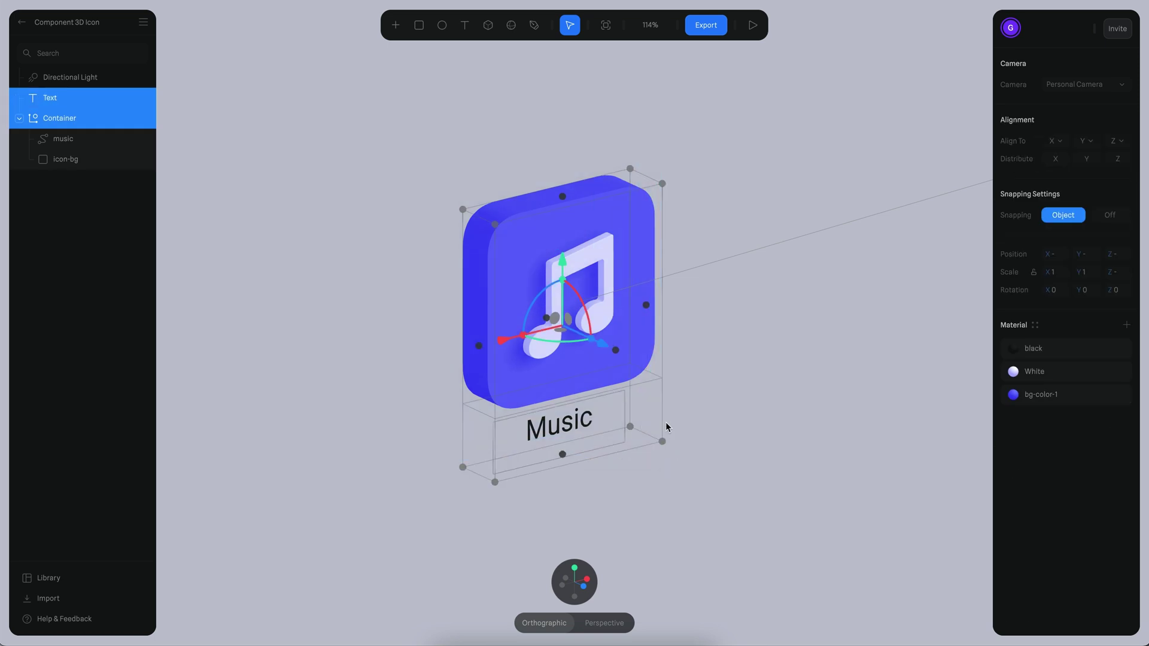
right_click(555, 225)
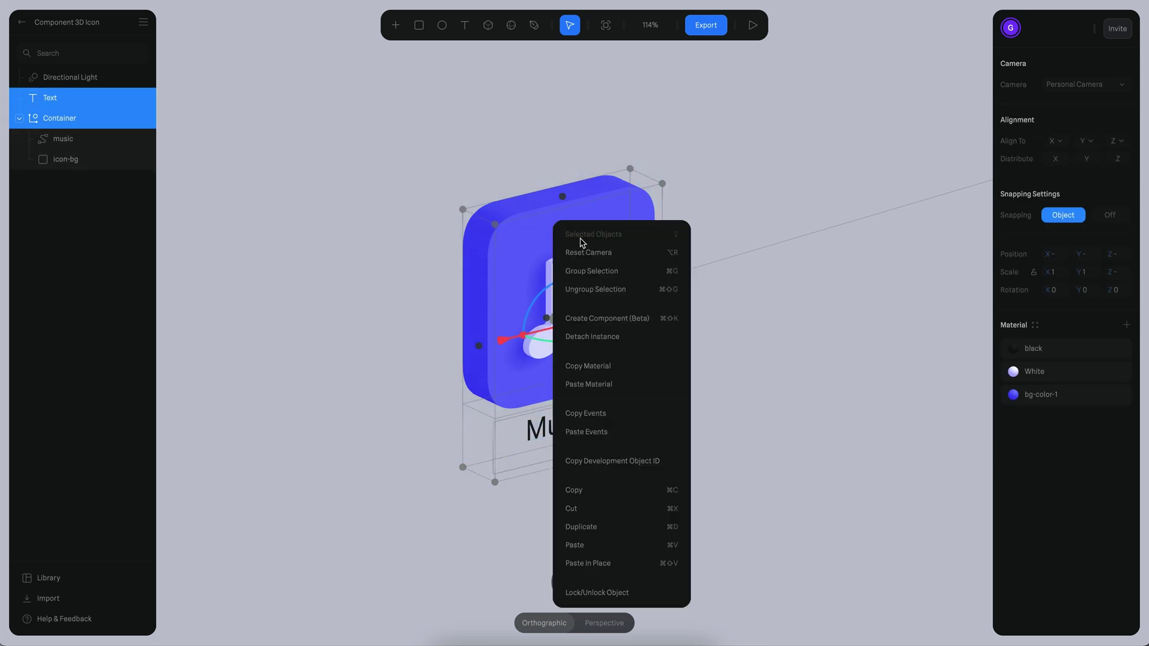
left_click(613, 322)
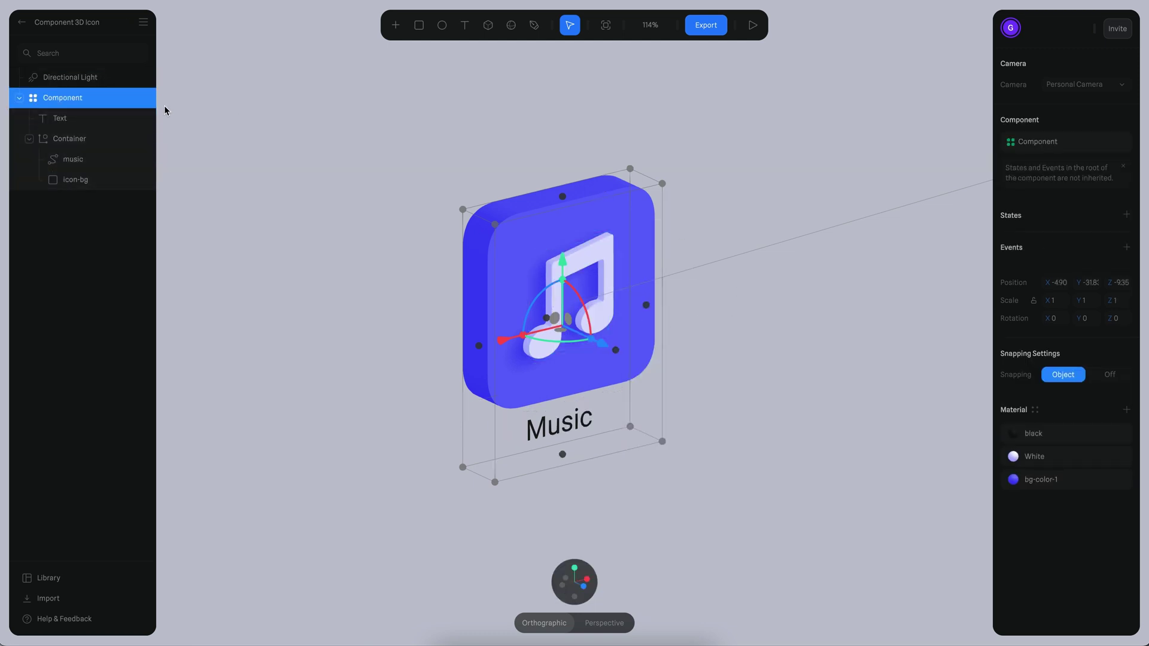
left_click(203, 120)
left_click(51, 104)
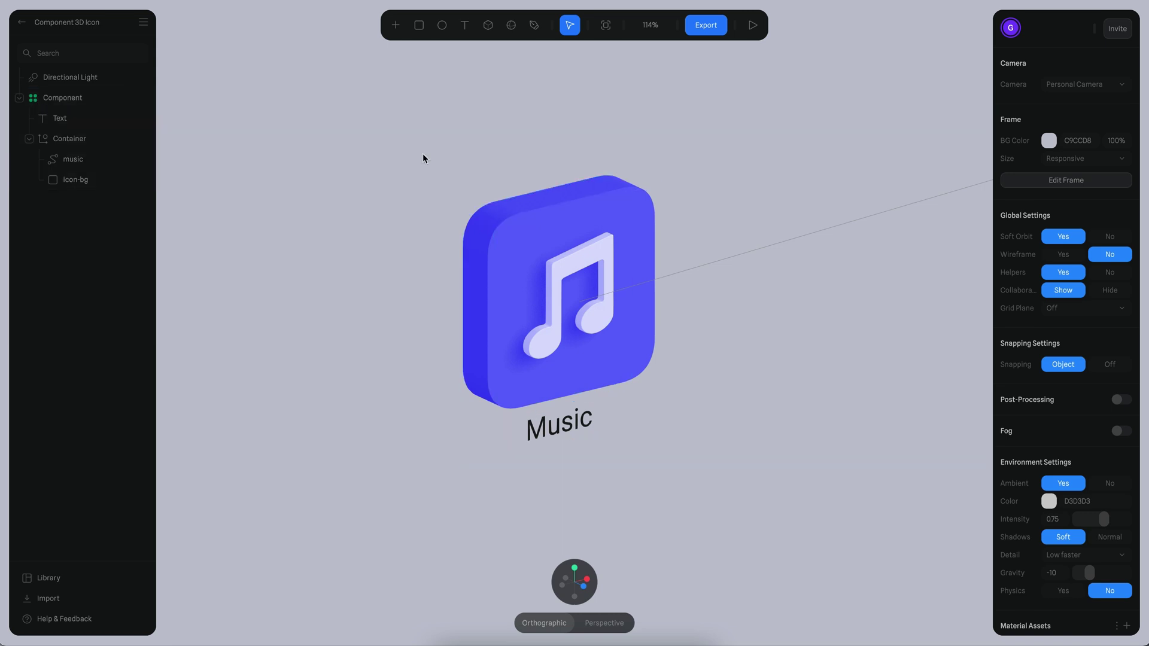
Step: Duplicate the component as an instance and move the copy along the X axis to about 362, beside the original
left_click(580, 271)
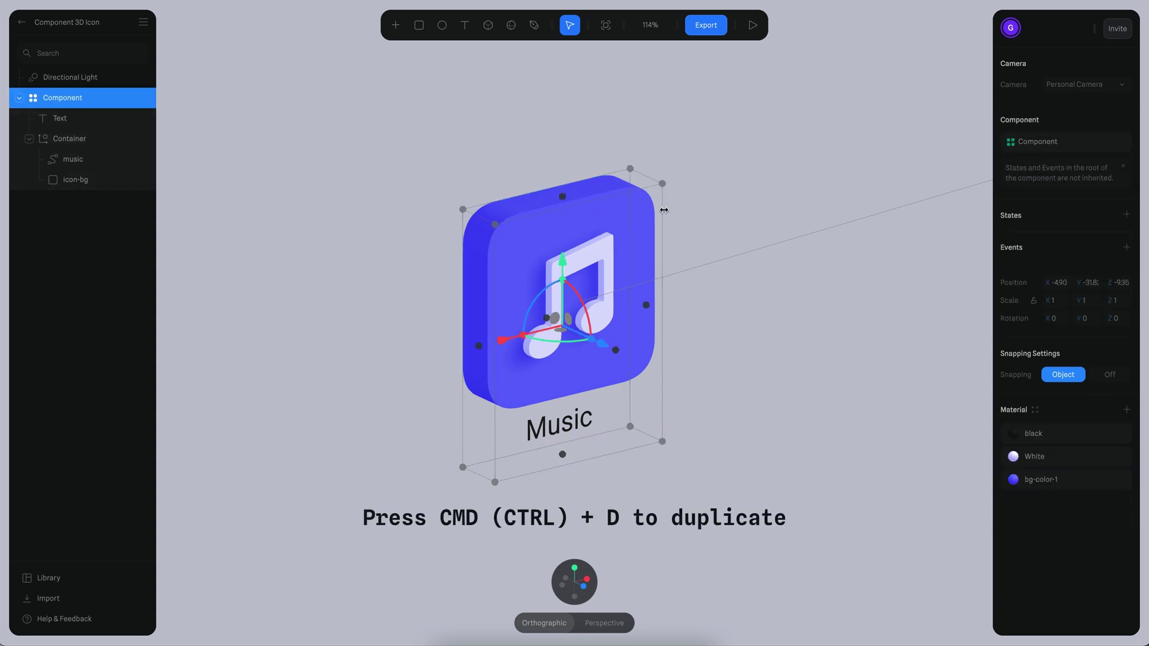
key("super+d")
left_click_drag(501, 341, 718, 289)
right_click_drag(656, 390, 532, 410, "alt")
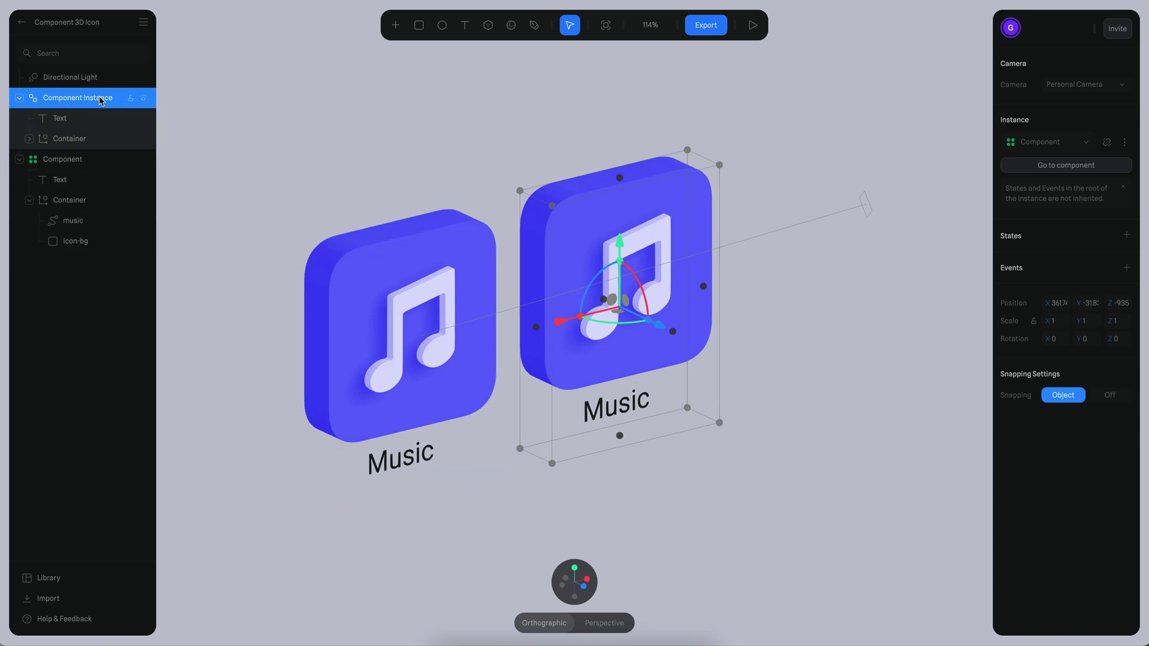
left_click(199, 114)
key("ctrl+s")
mouse_move(46, 84)
left_mouse_down()
mouse_move(49, 111)
mouse_move(49, 84)
left_mouse_up()
key("ctrl+x")
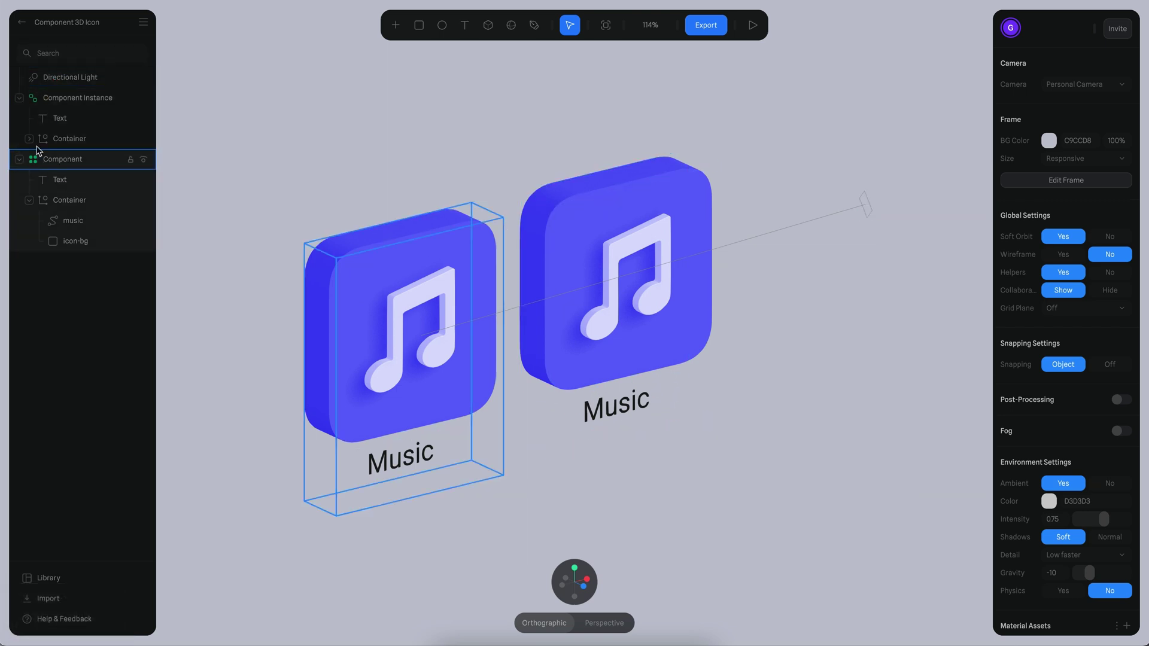
left_click(690, 224)
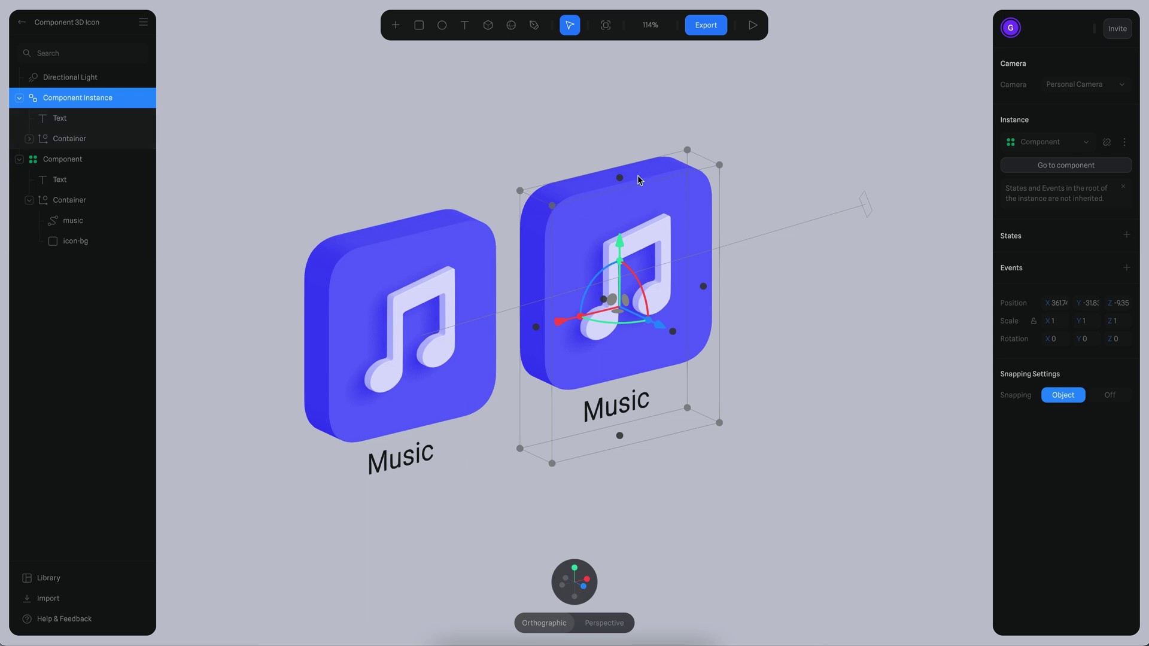
key("ctrl+s")
mouse_move(637, 163)
left_mouse_down()
mouse_move(402, 176)
mouse_move(400, 197)
left_mouse_up()
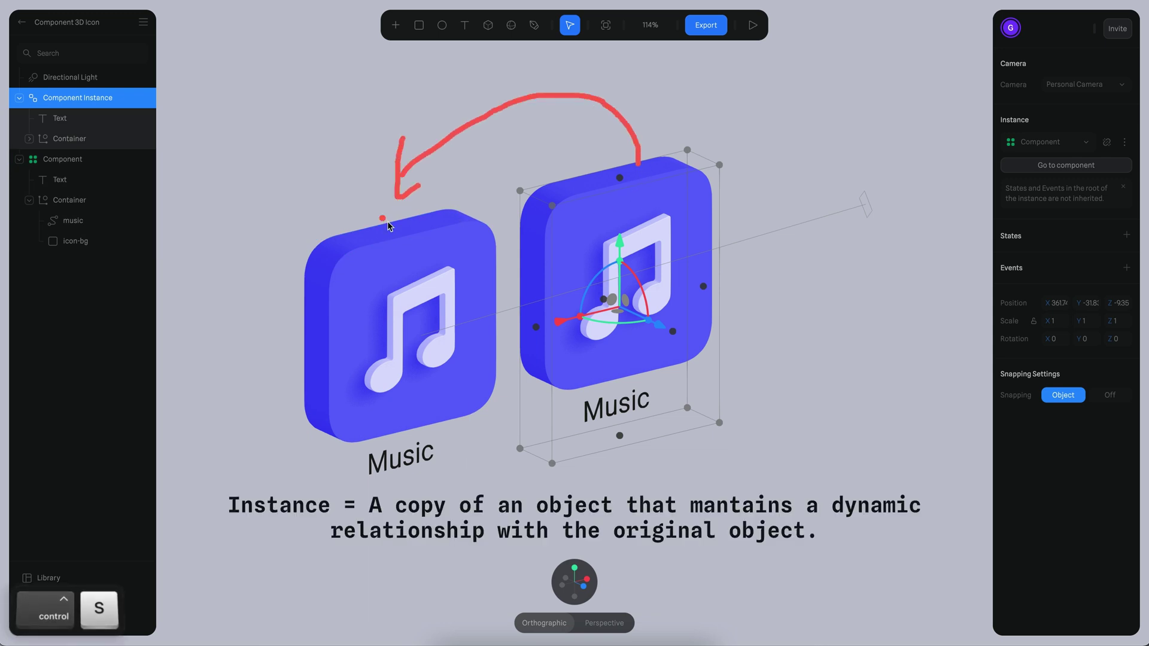
key("ctrl+x")
Step: Try resizing the icon-bg shape inside the original component from its upper edge, and undo the resize
left_click(453, 150)
left_click(422, 256, "alt+super")
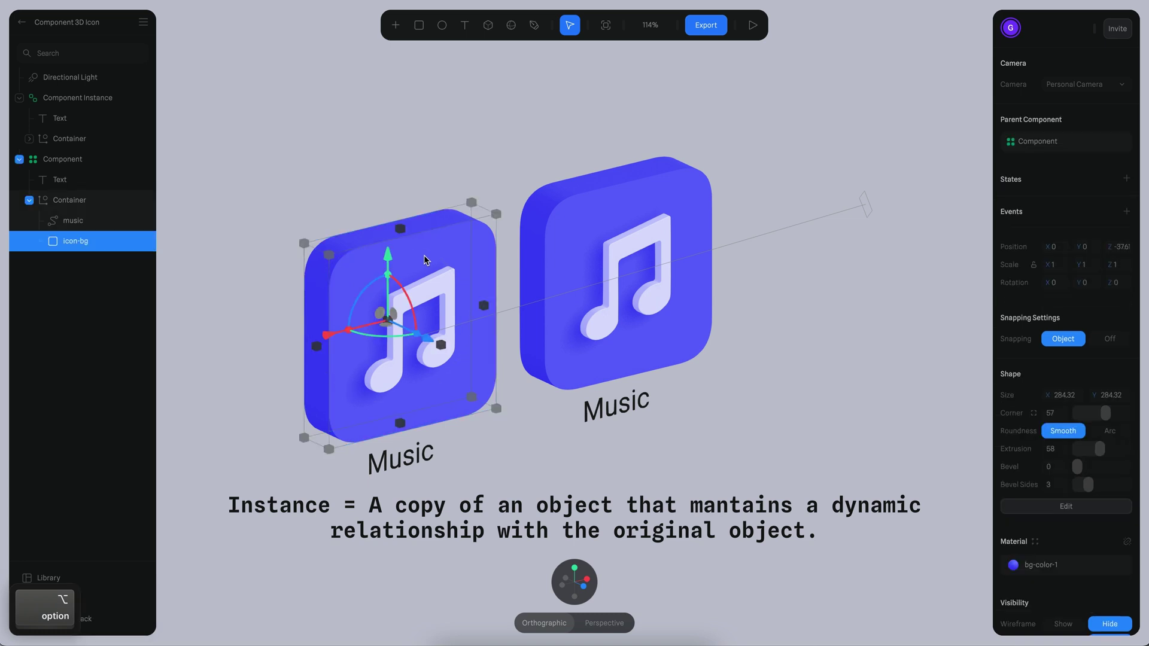
left_click_drag(404, 229, 410, 259, "alt")
key("super+z")
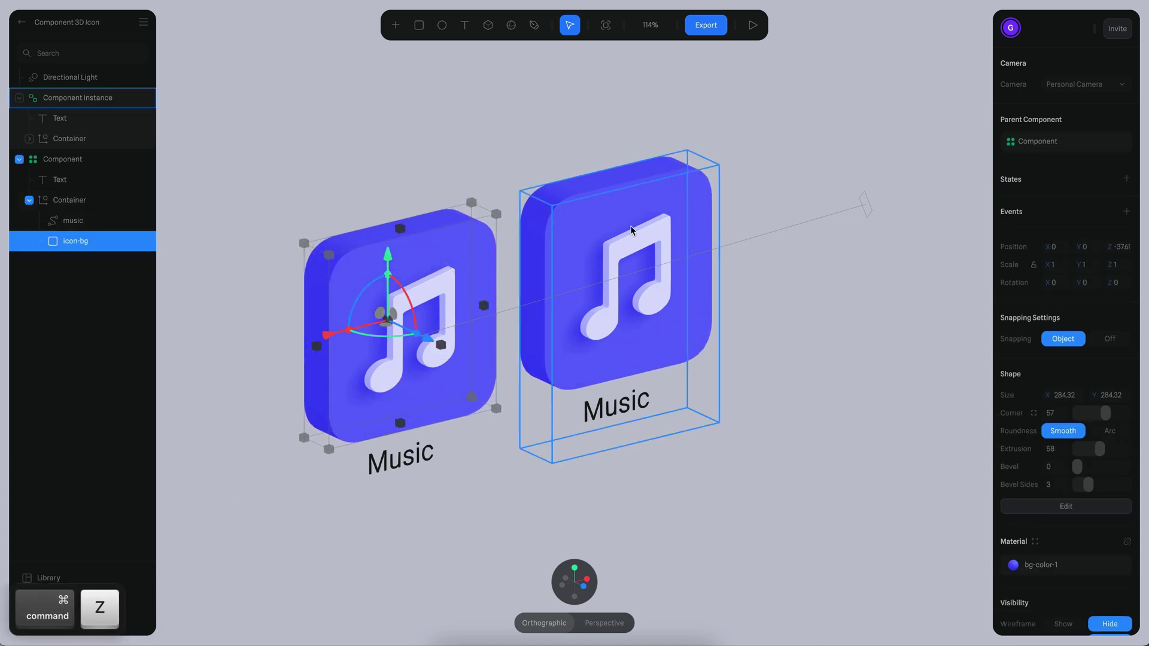
right_click_drag(763, 317, 813, 312, "alt")
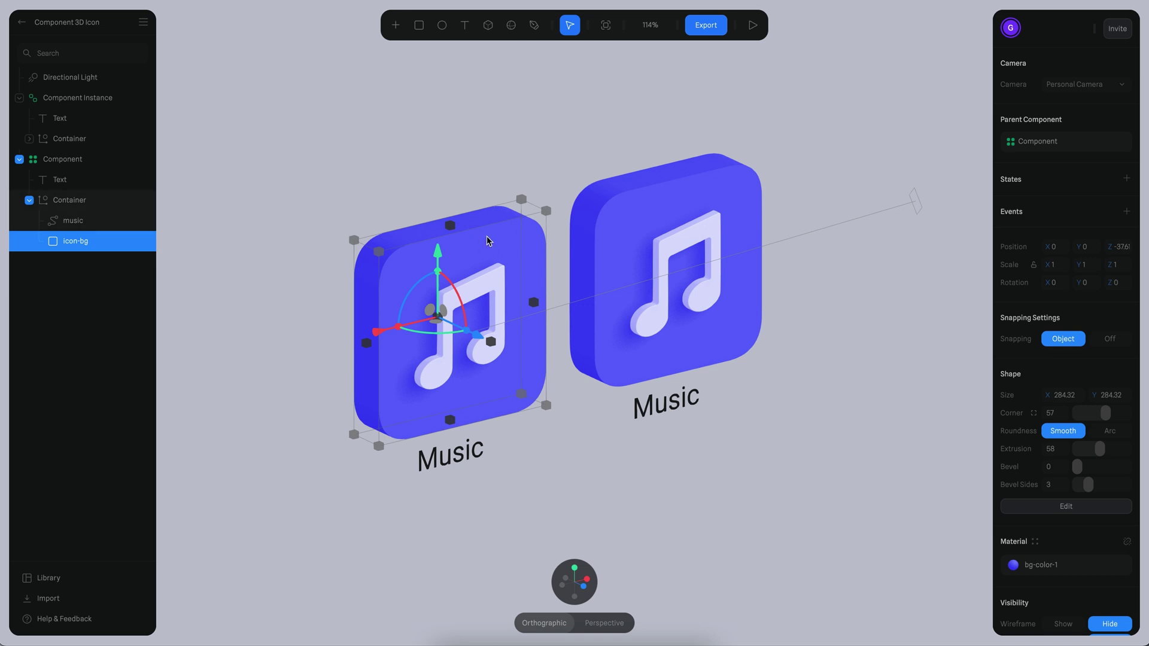
Step: Detach the bg-color-1 material asset from the original component's icon-bg shape
scroll(1071, 431, "down", 3)
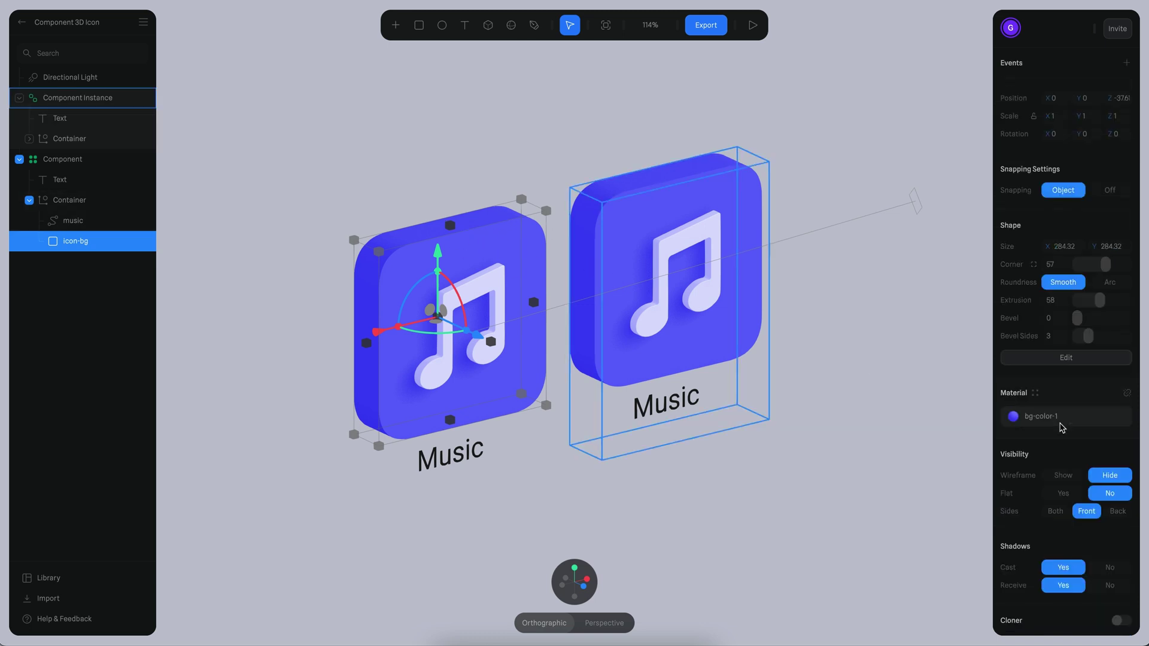
left_click(1069, 418)
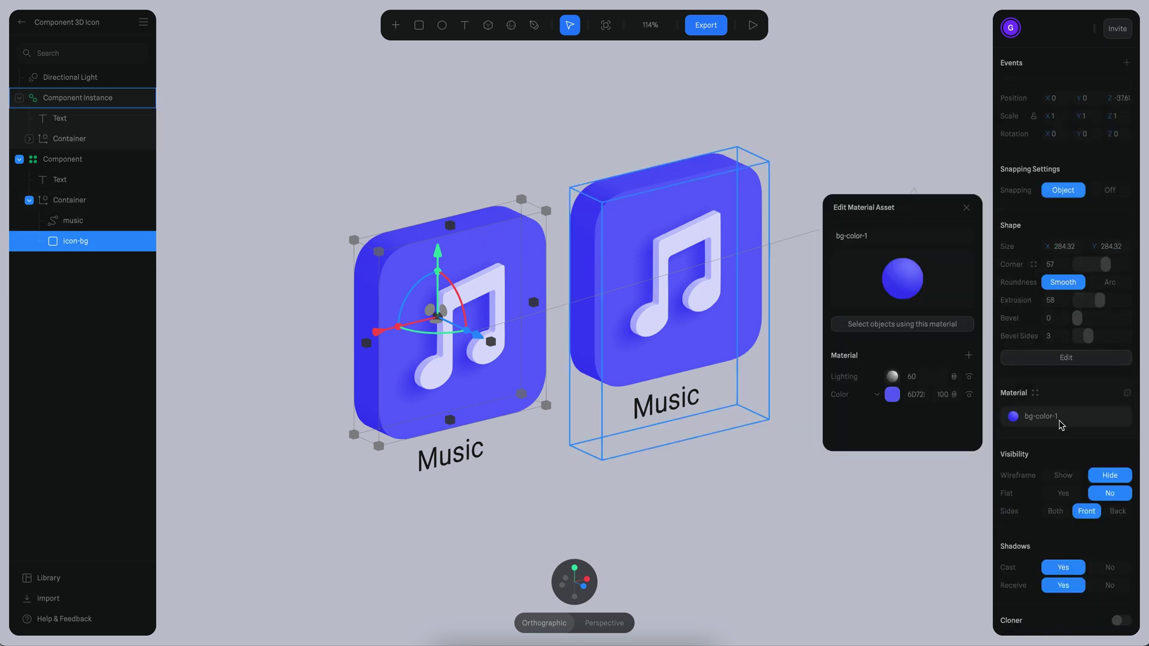
left_click(1105, 393)
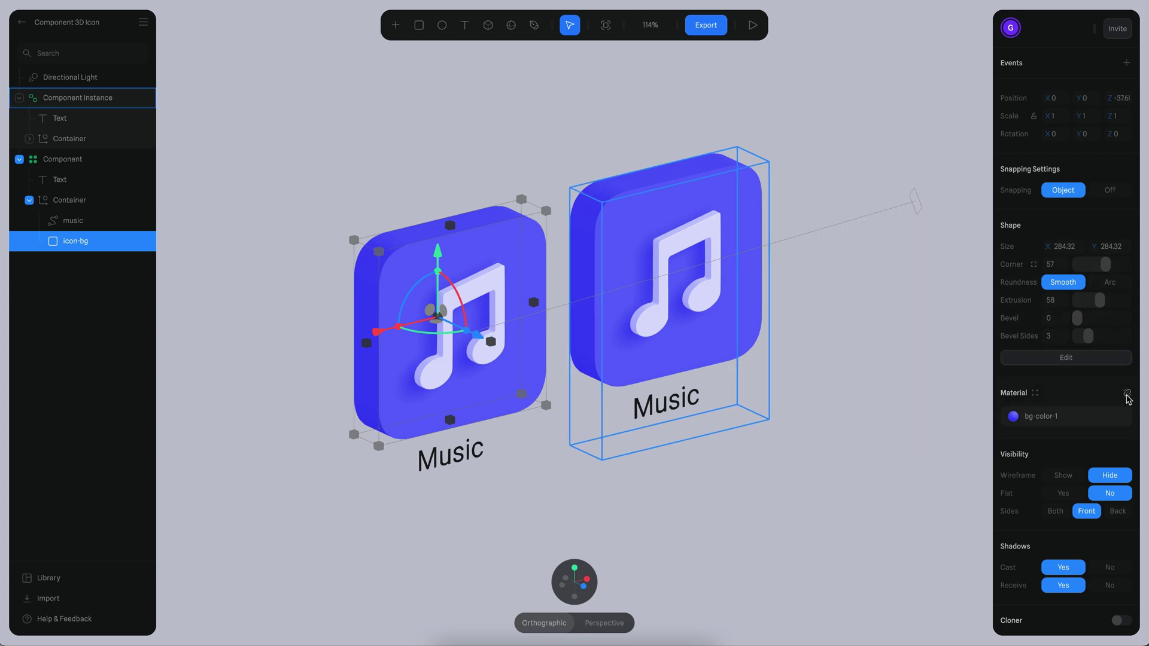
left_click(1127, 395)
Step: Try a magenta color, RGB(216, 109, 247), on the original component's icon-bg shape, and undo the color change
left_click(1050, 431)
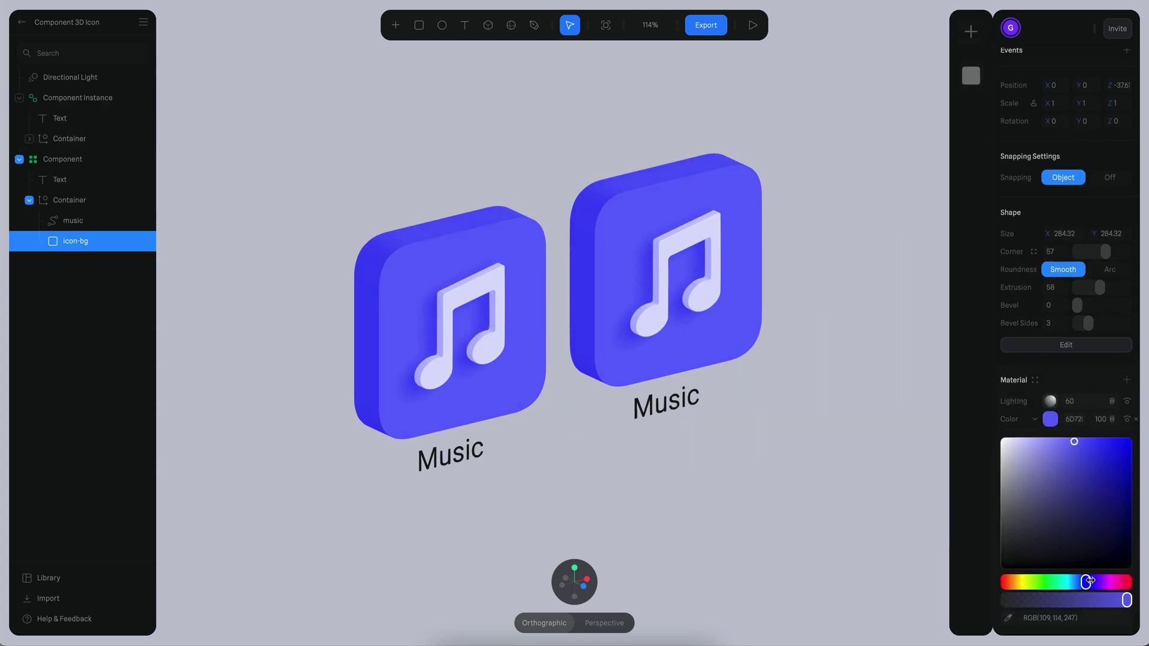
left_click_drag(1087, 581, 1101, 581)
key("super+z")
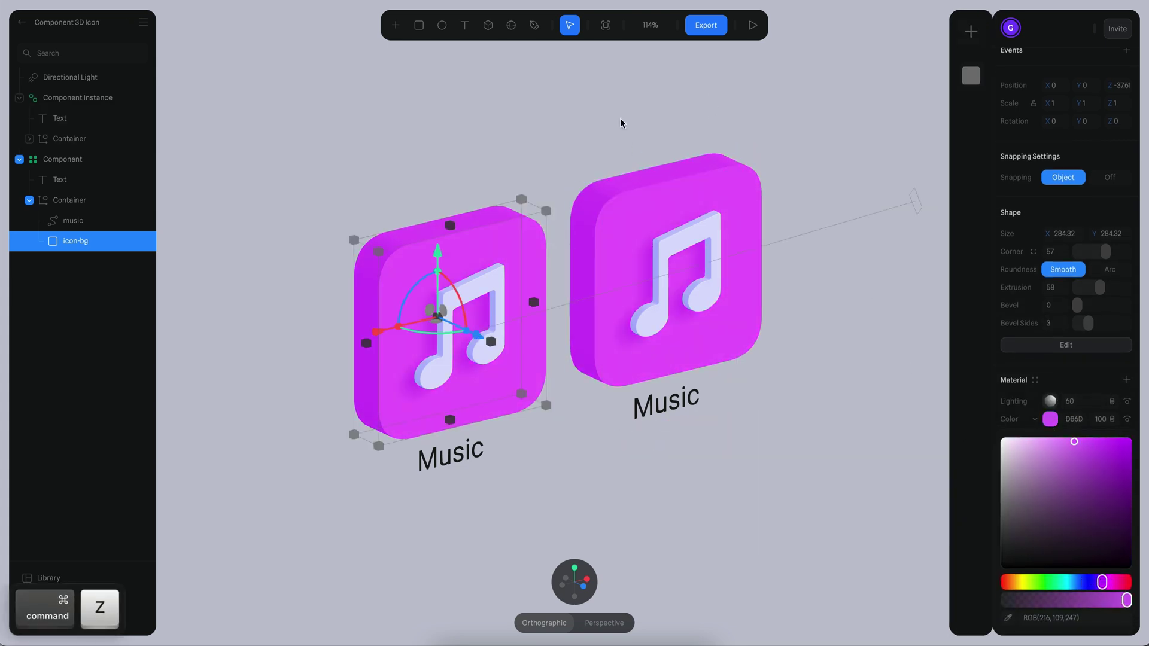
left_click(792, 127)
key("super+z")
key("super+z")
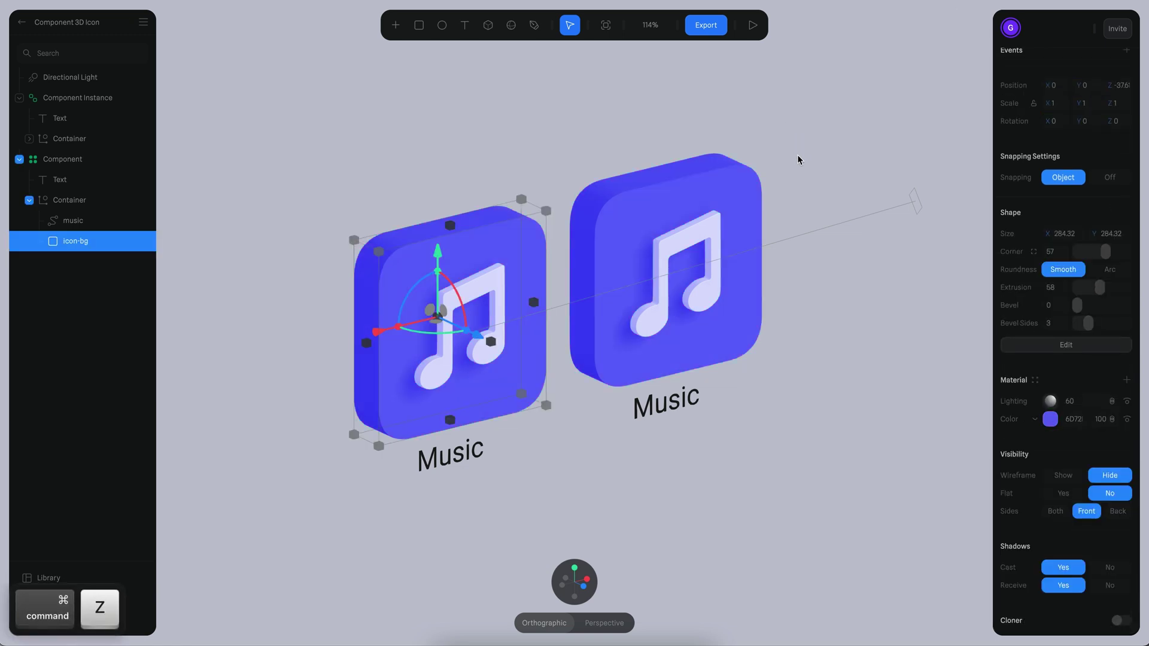
left_click(796, 158)
Step: Change the text label of the original component to "Playlist"
scroll(566, 453, "down", 2)
left_click(492, 399)
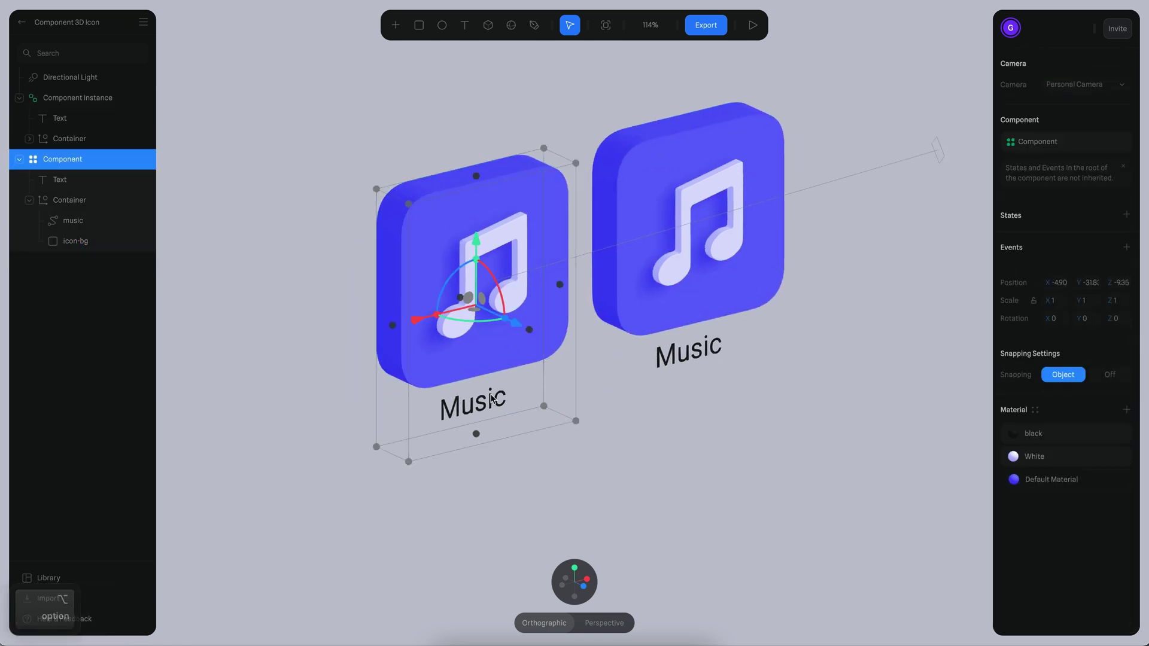
double_click(491, 399)
type("Pla")
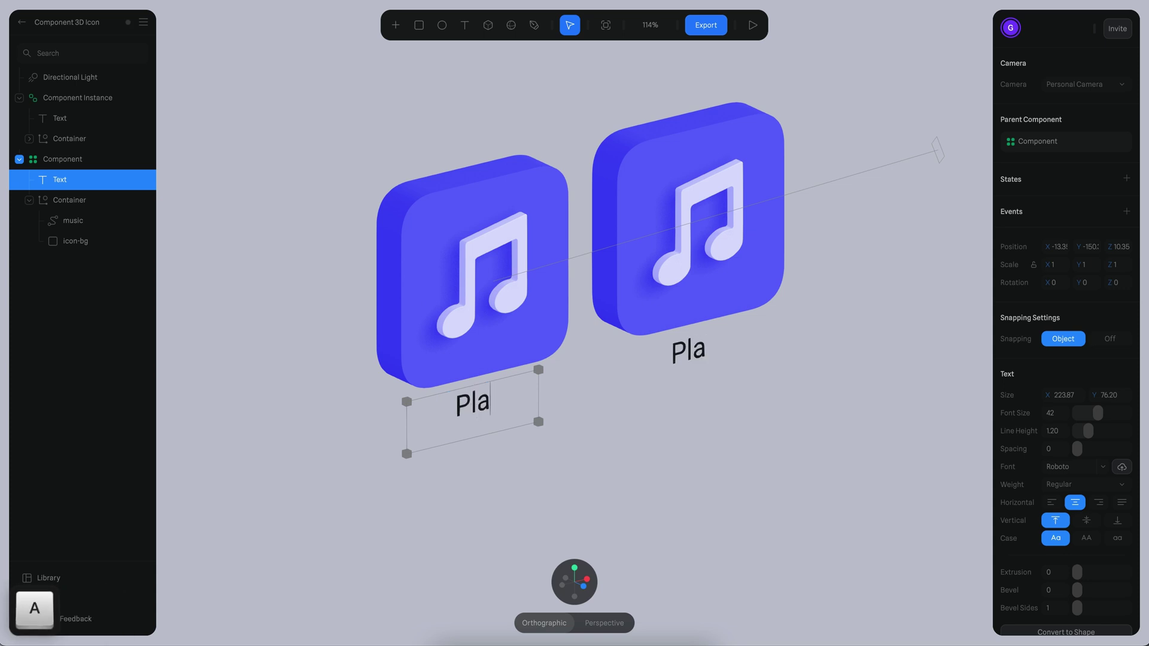
type("ylist")
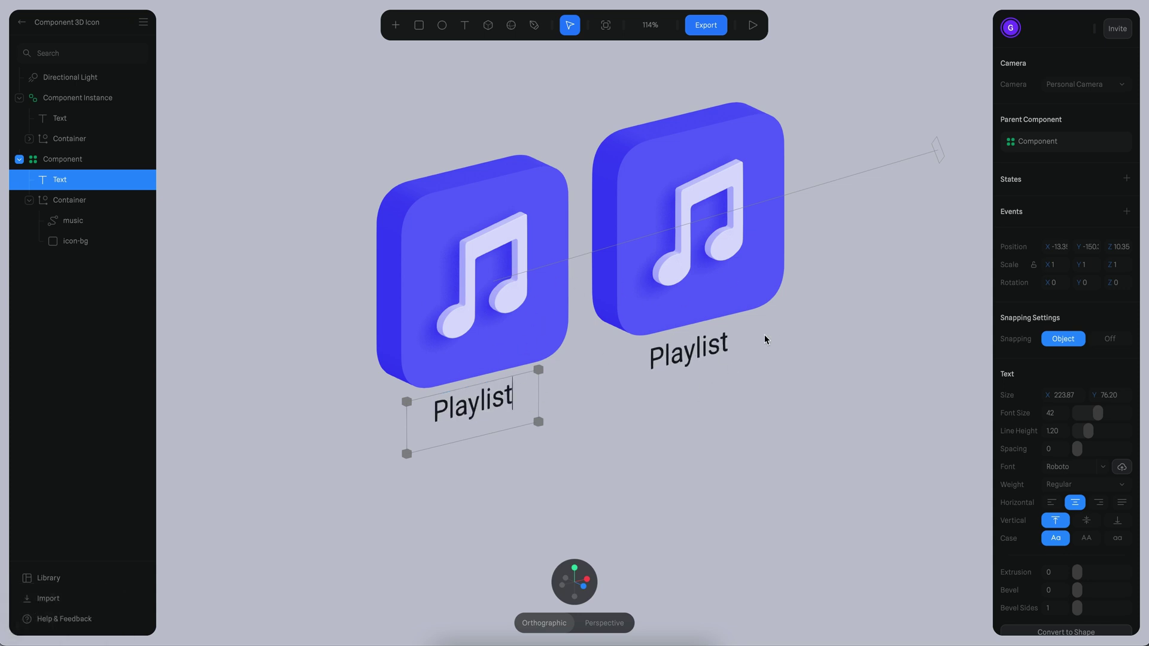
left_click(763, 314)
scroll(769, 263, "down", 2)
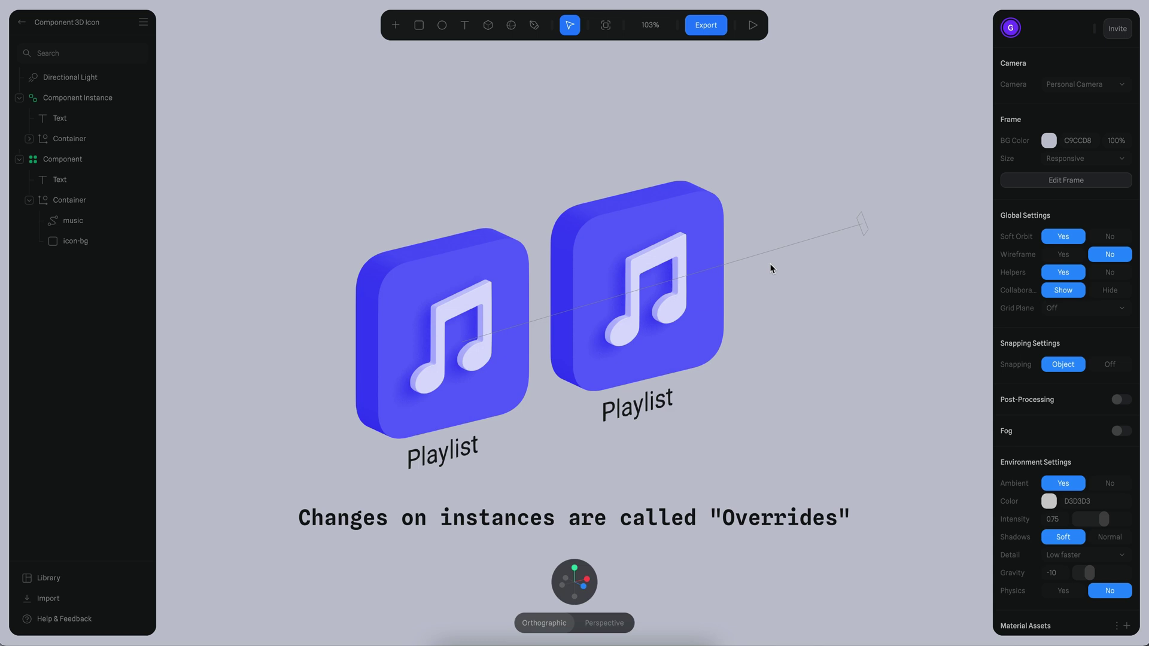
scroll(769, 311, "up", 2)
left_click(615, 197)
left_click(351, 247)
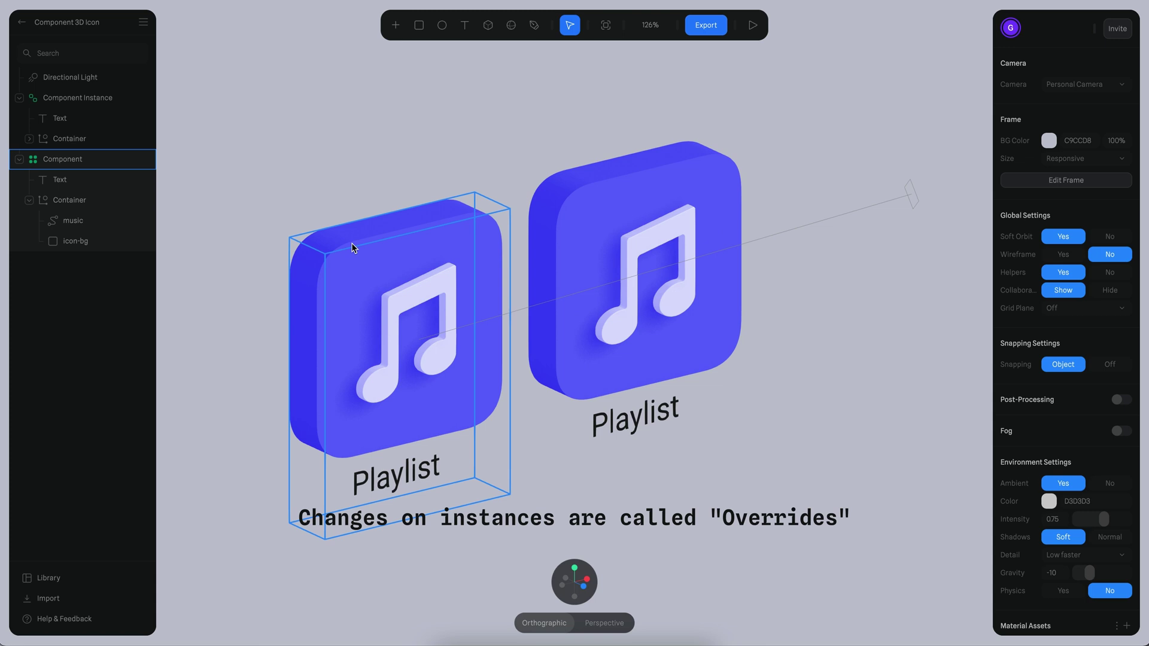
Step: Recolor the icon-bg shape inside the component instance to magenta, RGB(214, 107, 231), leaving the original component's color alone
left_click(537, 155)
scroll(787, 258, "up", 3, "alt")
left_click(623, 204, "alt+super")
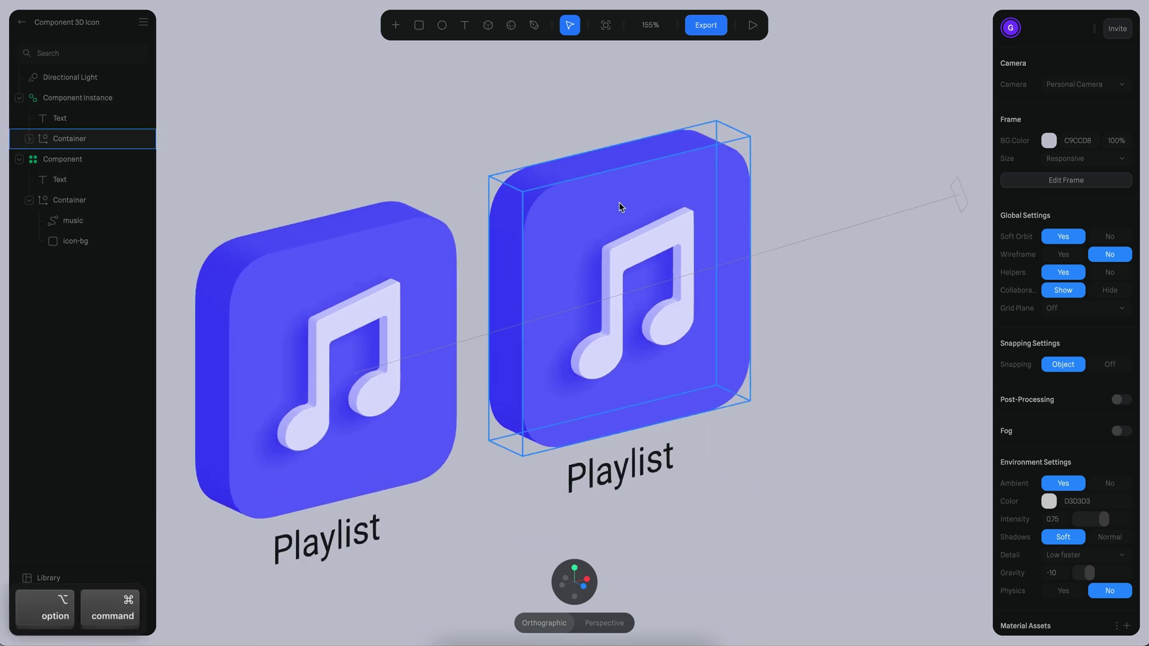
left_click(624, 204, "alt")
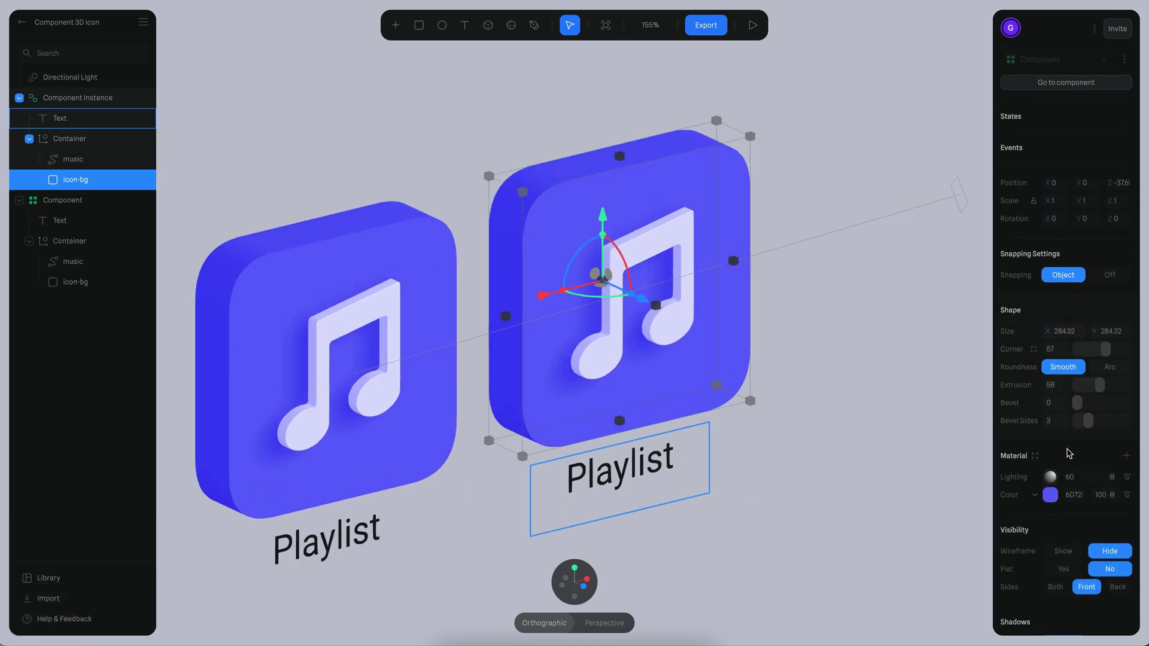
left_click(1051, 496)
left_click_drag(1085, 582, 1132, 583)
left_click_drag(1079, 438, 1063, 470)
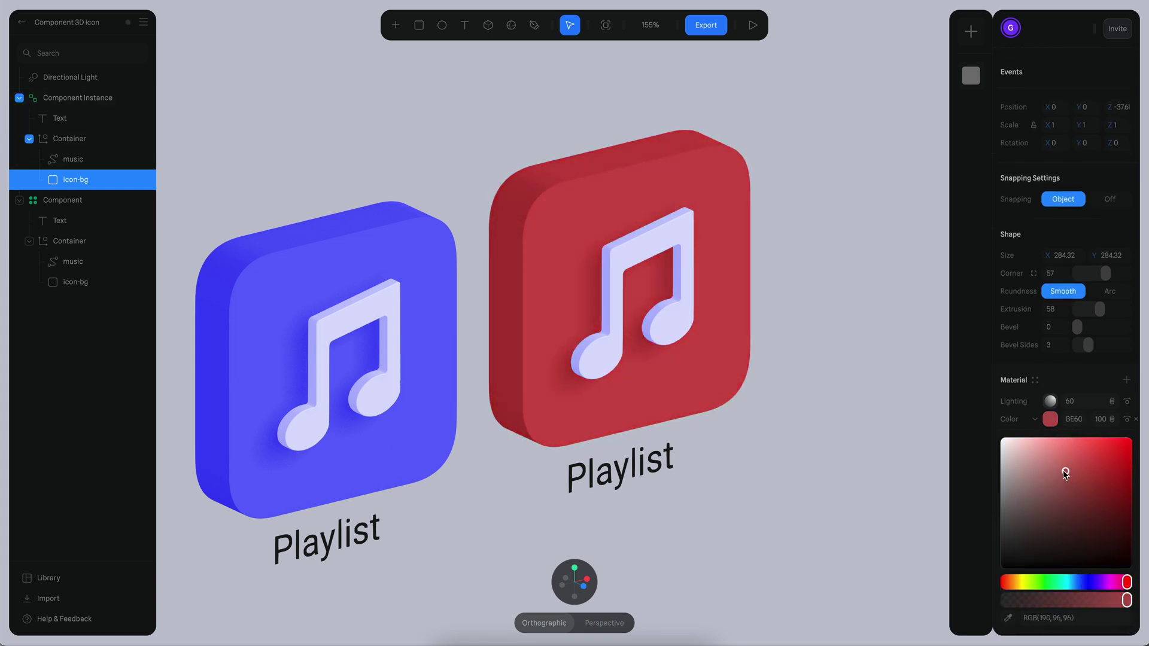
left_click(1112, 581)
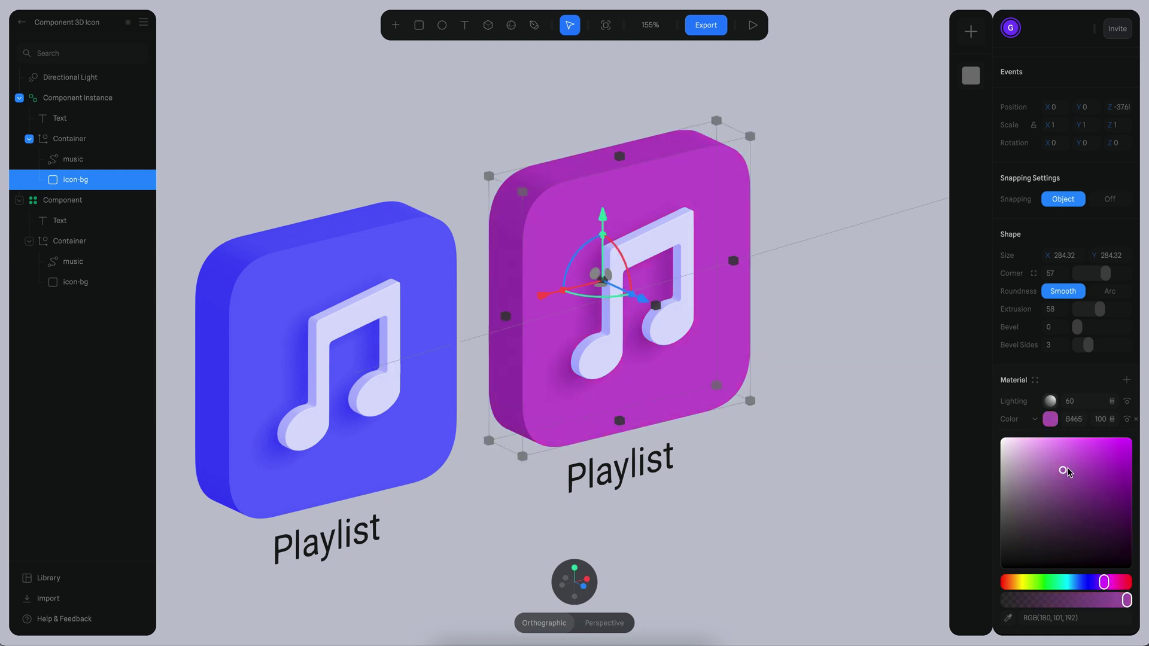
left_click_drag(1072, 457, 1071, 450)
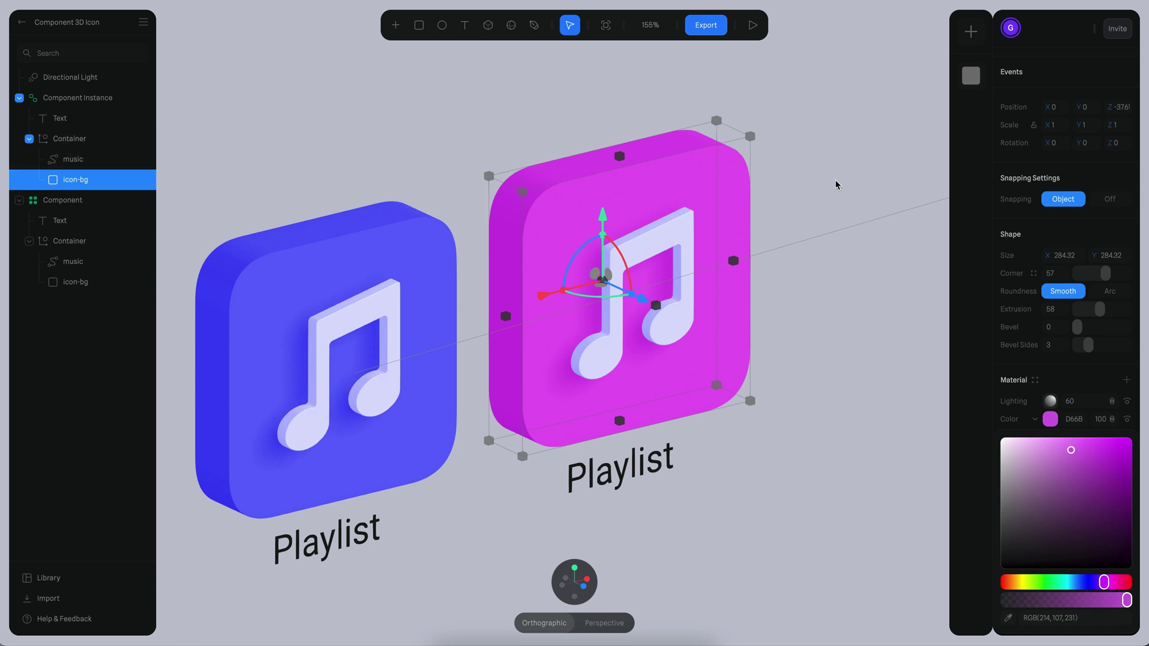
Step: Set the instance's icon-bg shape to a bevel of 11 and a corner radius of 97
left_click_drag(1077, 326, 1086, 327)
left_click(841, 221)
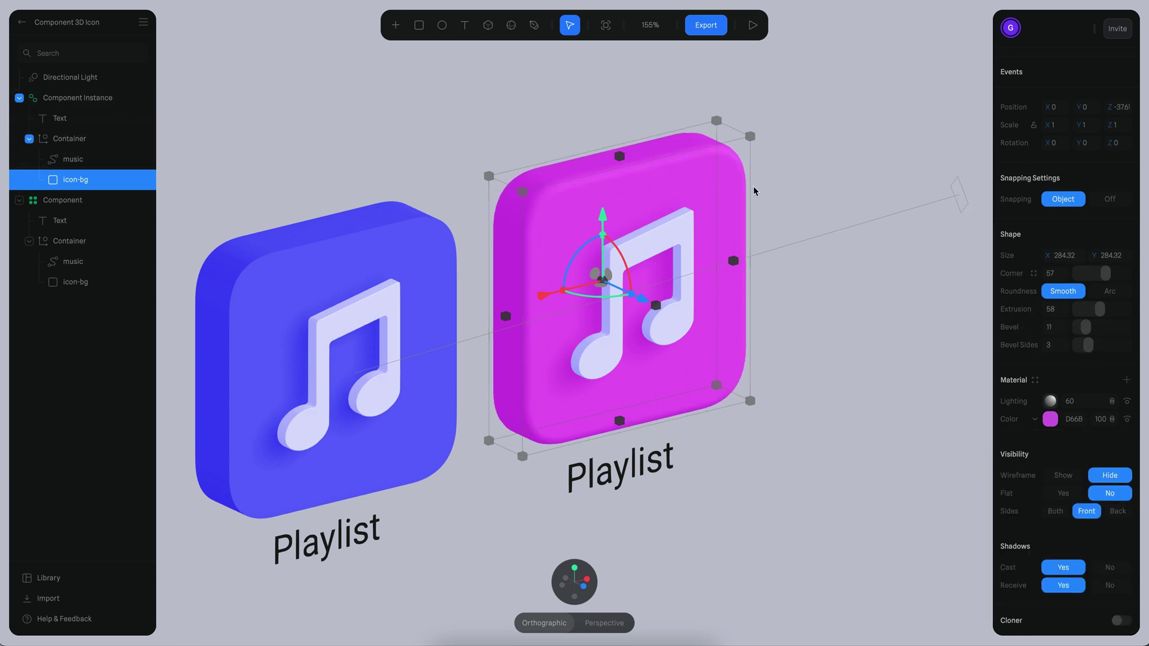
left_click_drag(1083, 273, 1104, 273)
key("ctrl+s")
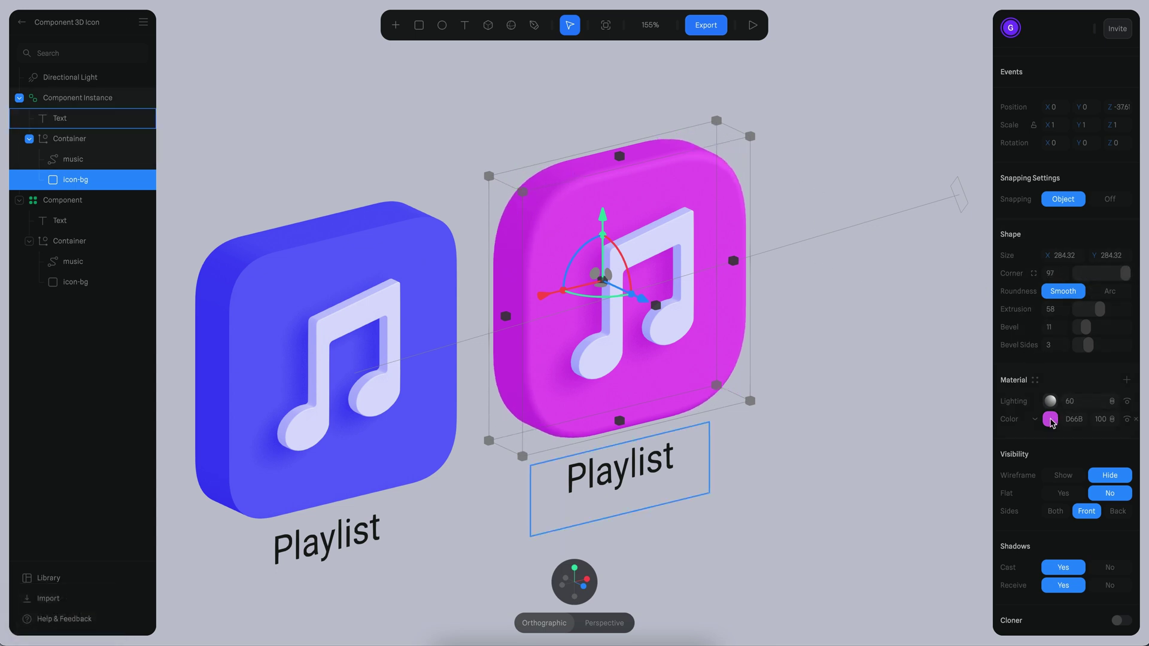
Step: Shift the hue of the instance's icon-bg color from magenta to purple
left_click(1071, 420)
left_click_drag(1103, 583, 1094, 583)
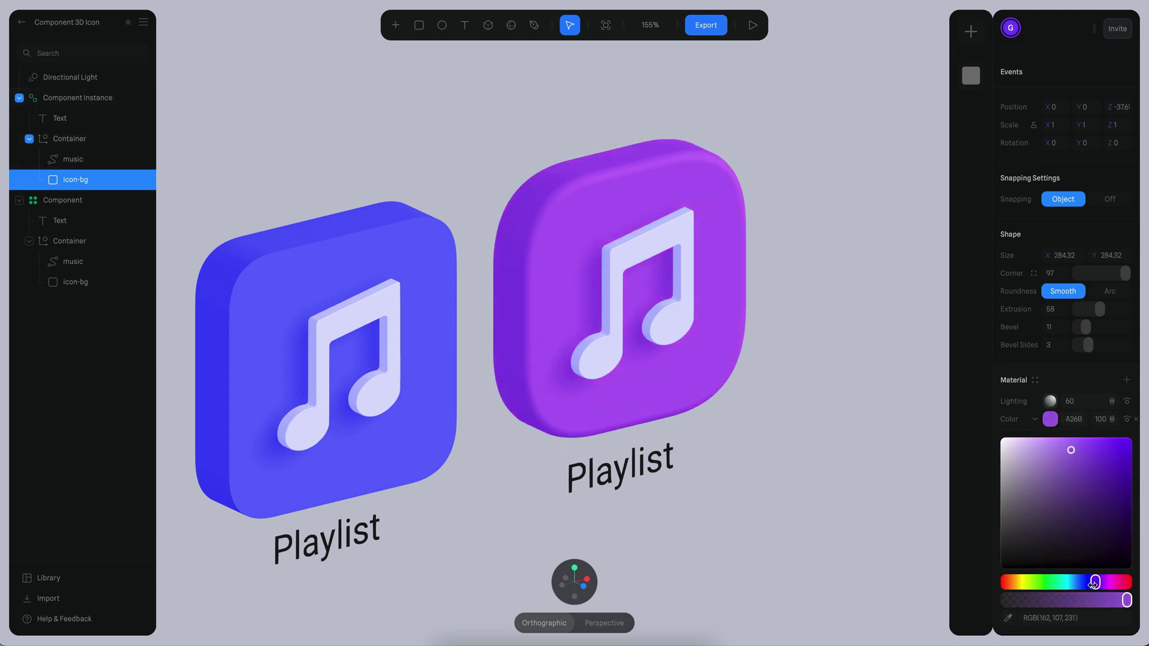
left_click(849, 272)
Step: Try reducing the height of the original component's icon-bg shape to 249.71, and undo the resize
scroll(834, 321, "down", 3, "alt")
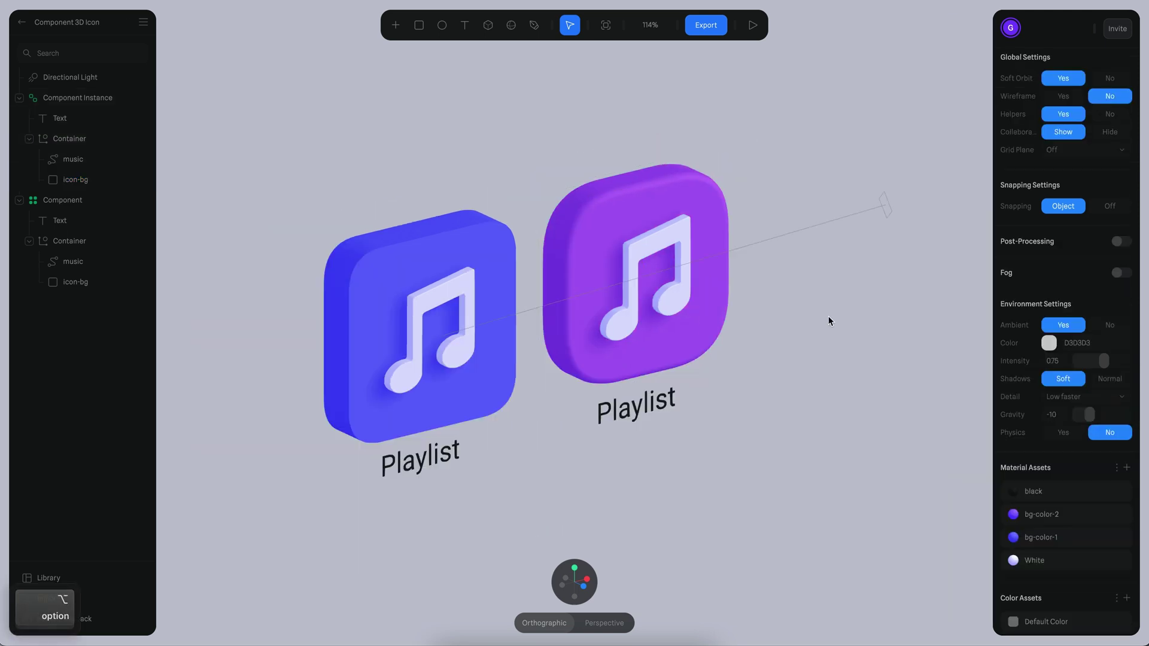
left_click(430, 251, "super")
mouse_move(430, 238)
left_mouse_down("alt")
mouse_move(430, 252)
mouse_move(444, 226)
left_mouse_up("alt")
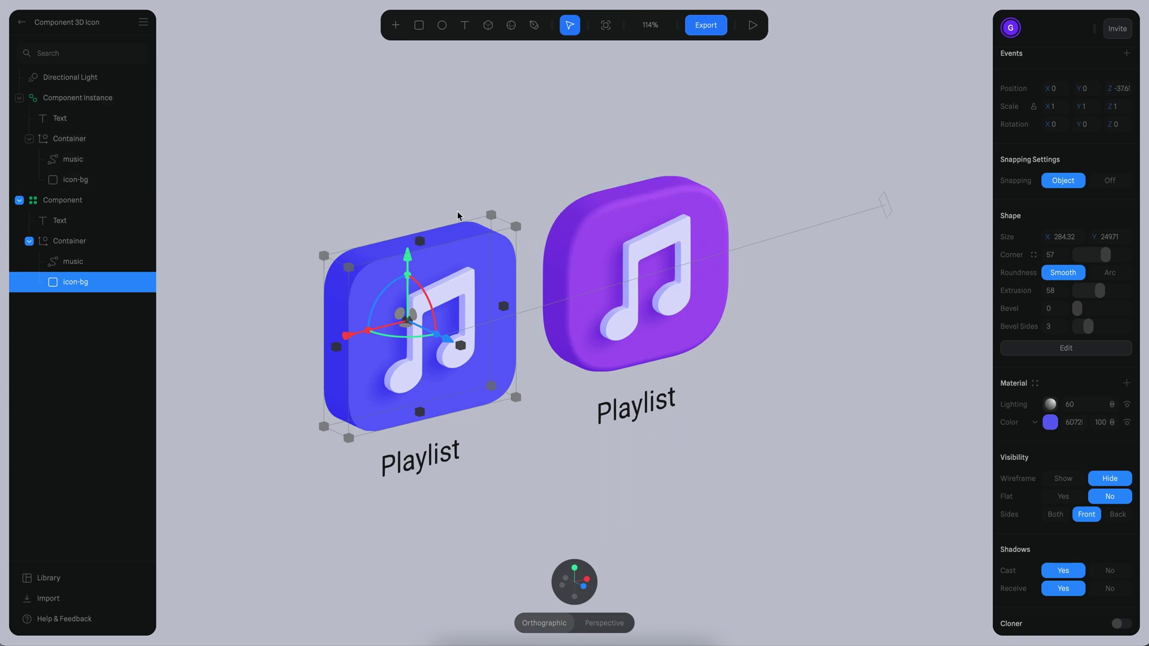
key("ctrl+s")
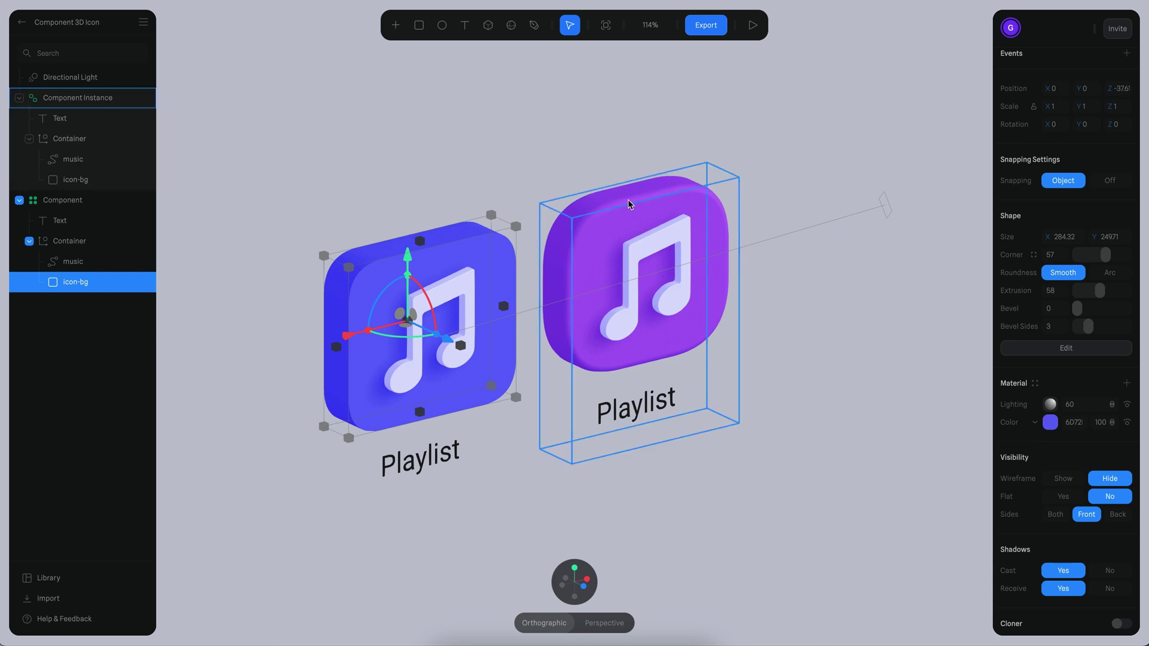
scroll(749, 242, "up", 1, "alt")
scroll(718, 392, "up", 3)
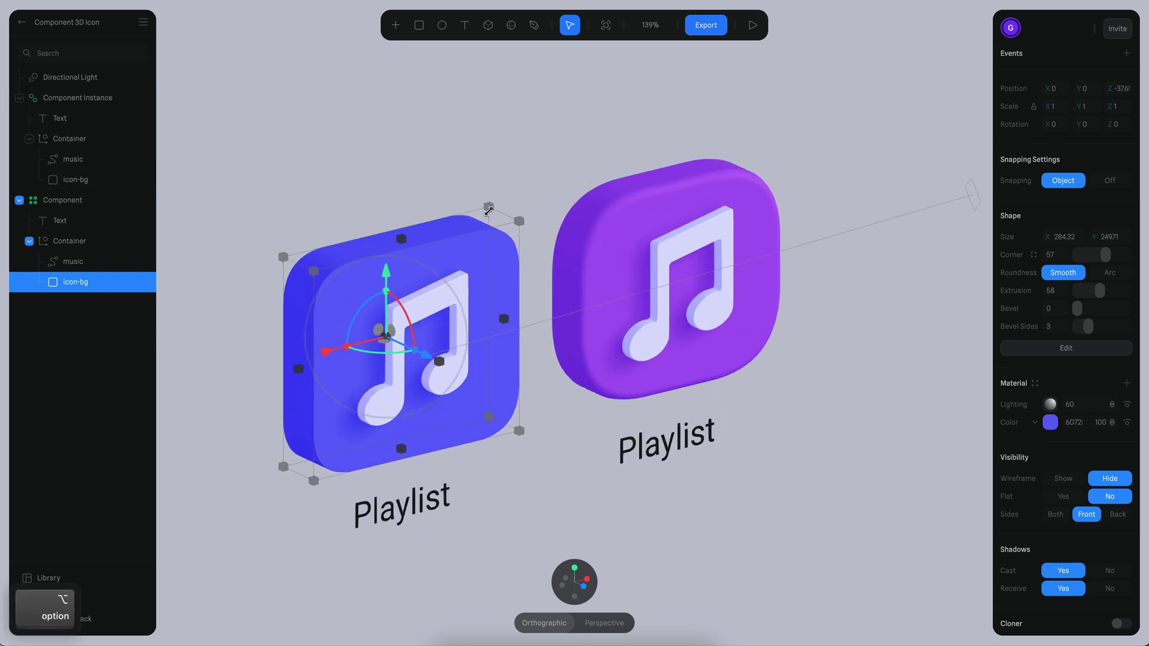
key("super+z")
Step: Duplicate the purple component instance and place the copy beside it, in line with the other two icons
scroll(468, 173, "down", 3)
left_click(524, 312)
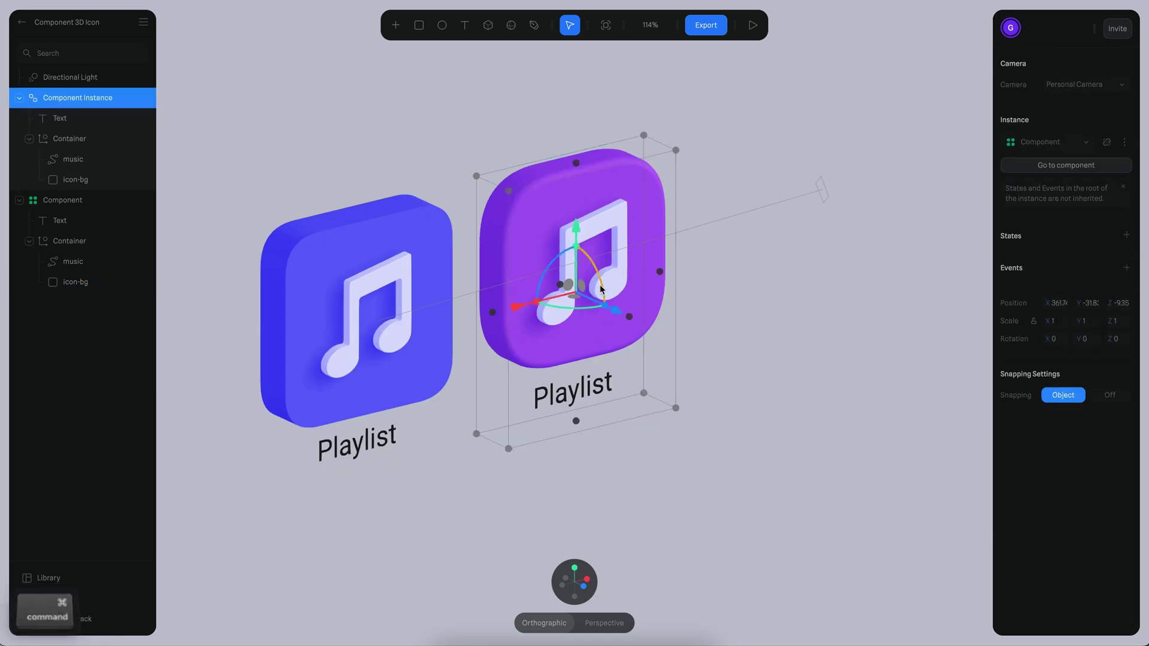
key("super+d")
left_click_drag(524, 313, 671, 284)
scroll(659, 386, "right", 2)
left_click(885, 257)
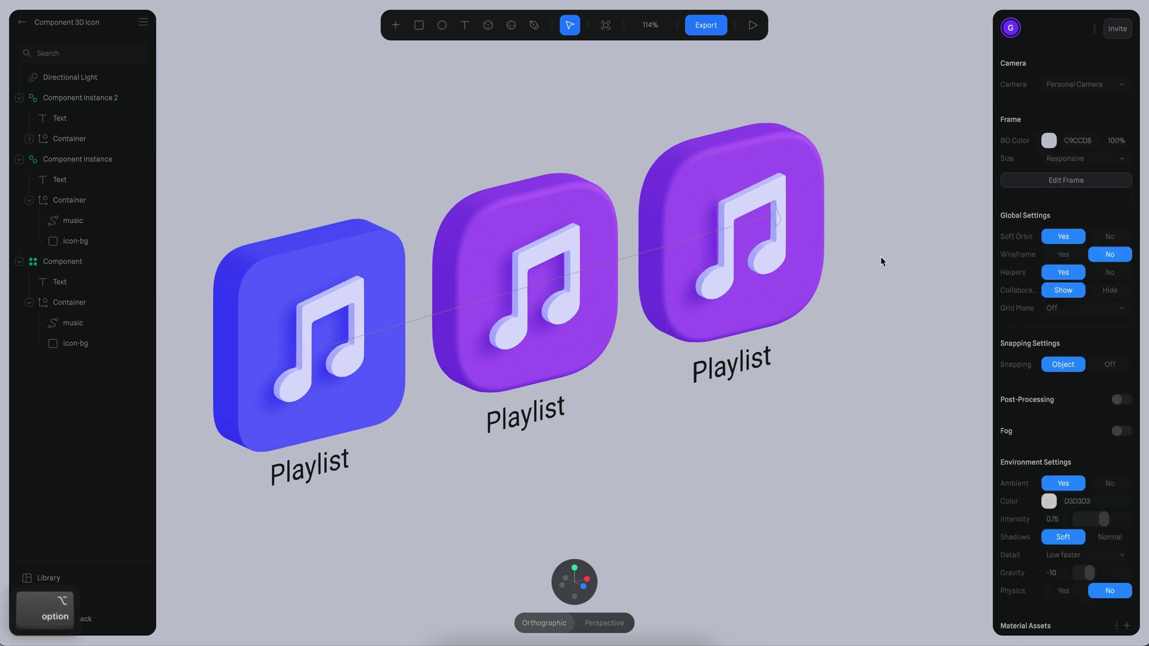
Step: Make the second instance's icon-bg shape circular with a corner radius of 234 and Arc roundness
scroll(885, 257, "right", 2, "alt")
left_click(686, 202, "super")
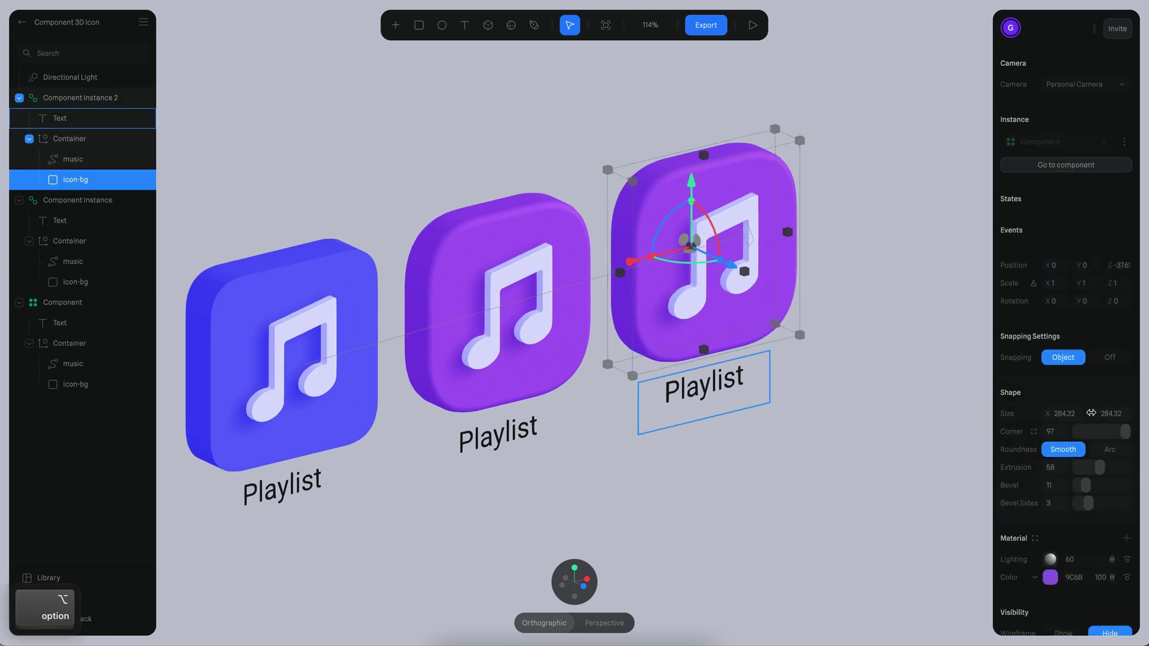
left_click_drag(1044, 433, 1054, 431)
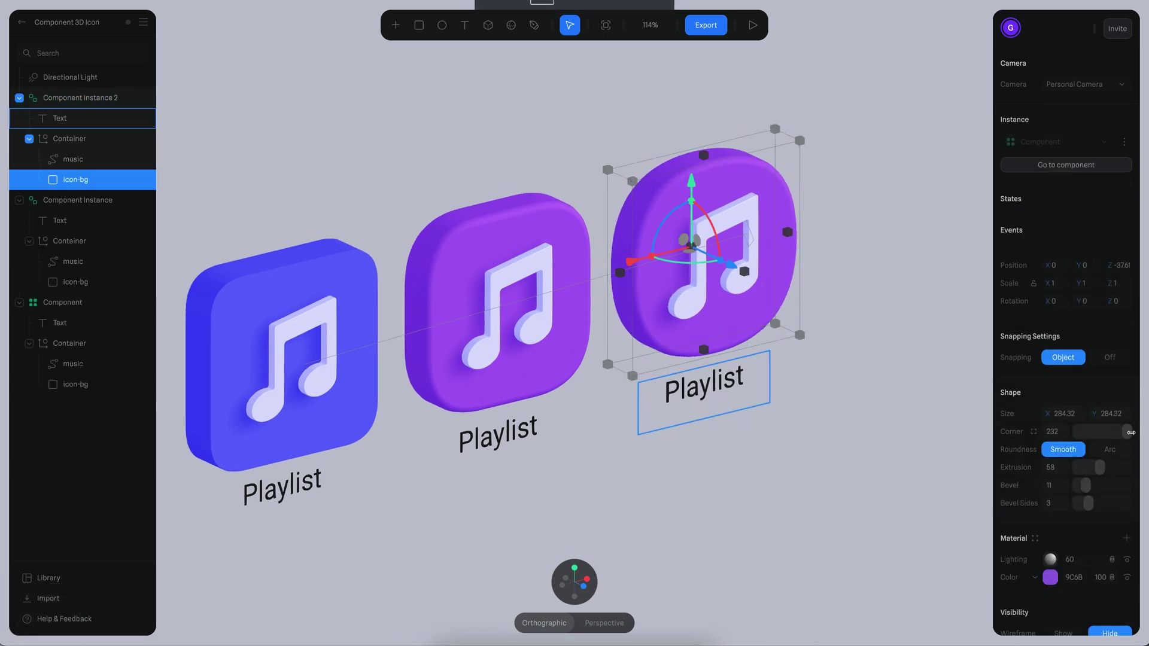
left_click(1113, 450)
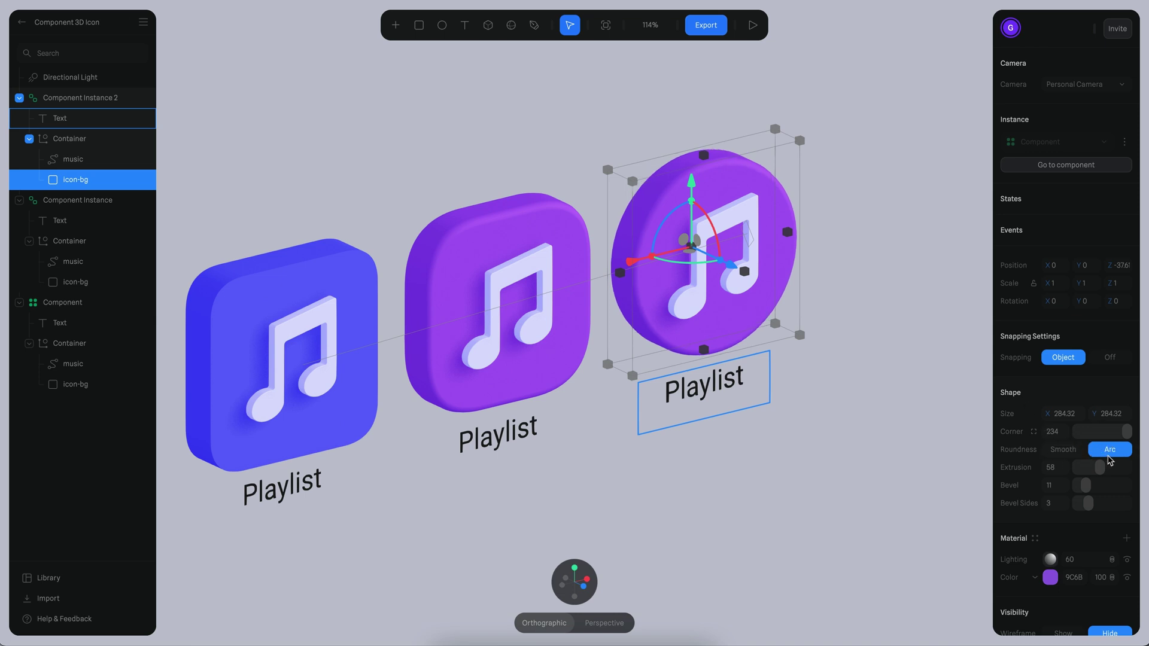
Step: Recolor the second instance's icon-bg shape to a pale lavender, RGB(207, 202, 250)
left_click(1050, 577)
mouse_move(1041, 448)
left_mouse_down()
mouse_move(1014, 458)
mouse_move(1028, 460)
mouse_move(1026, 439)
left_mouse_up()
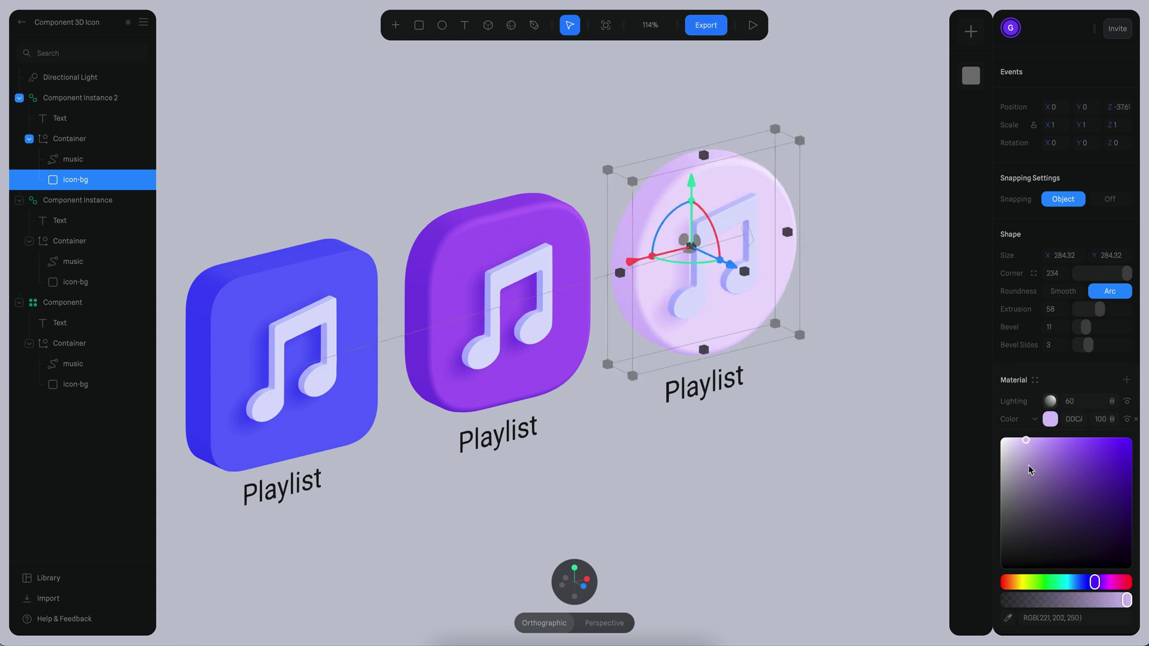
left_click_drag(1094, 581, 1084, 581)
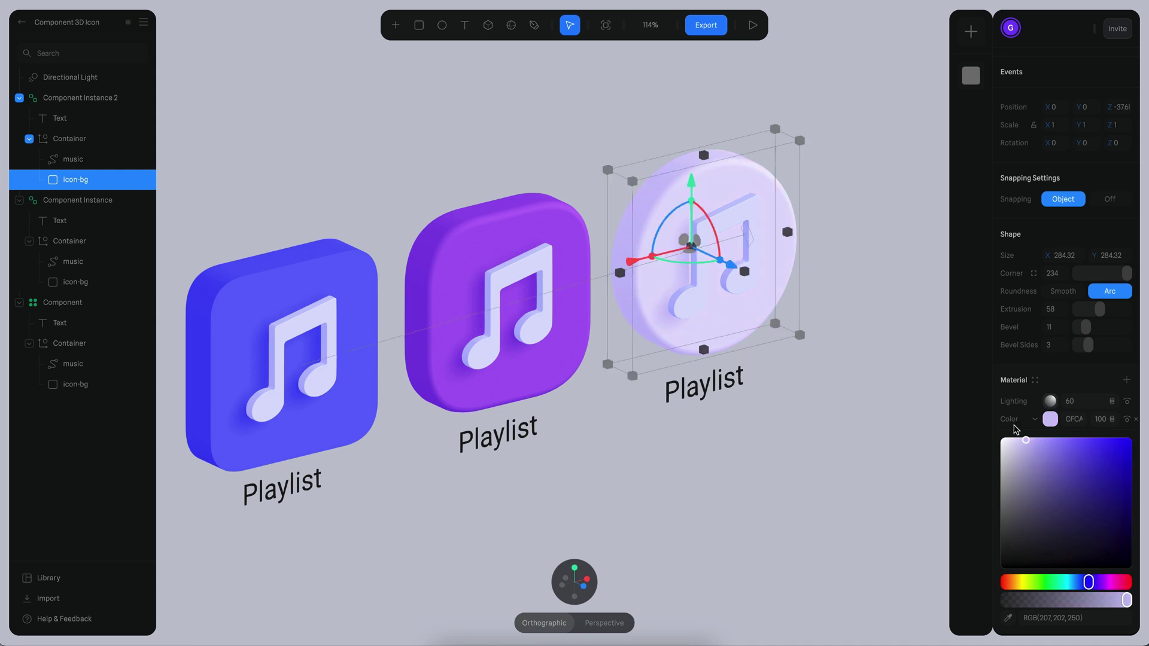
left_click(919, 309)
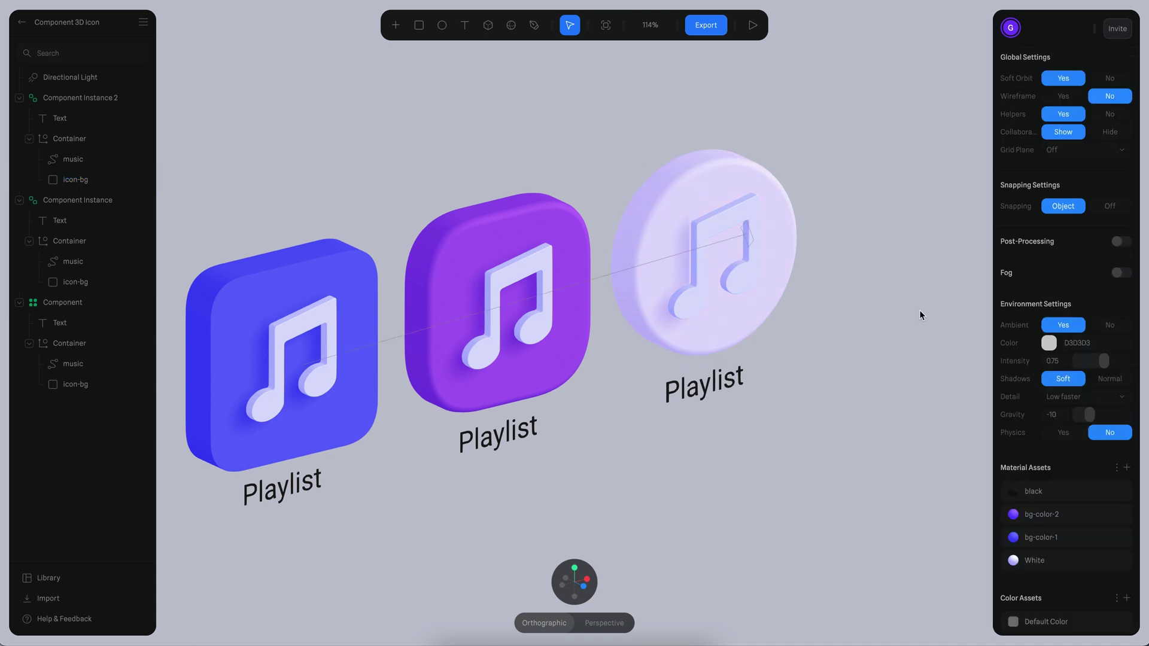
Step: Detach the White material asset from the second instance's music note and color the note indigo blue
left_click(735, 225, "alt+super")
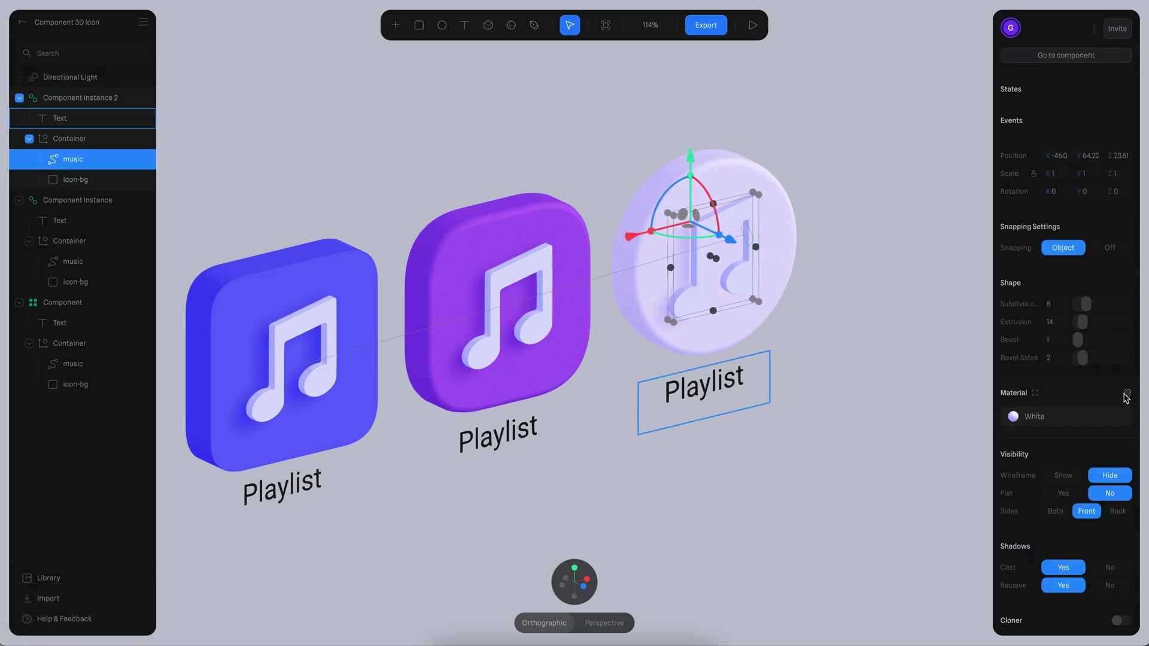
left_click(1127, 395)
left_click(1050, 430)
left_click_drag(1047, 441, 1067, 454)
left_click(874, 353)
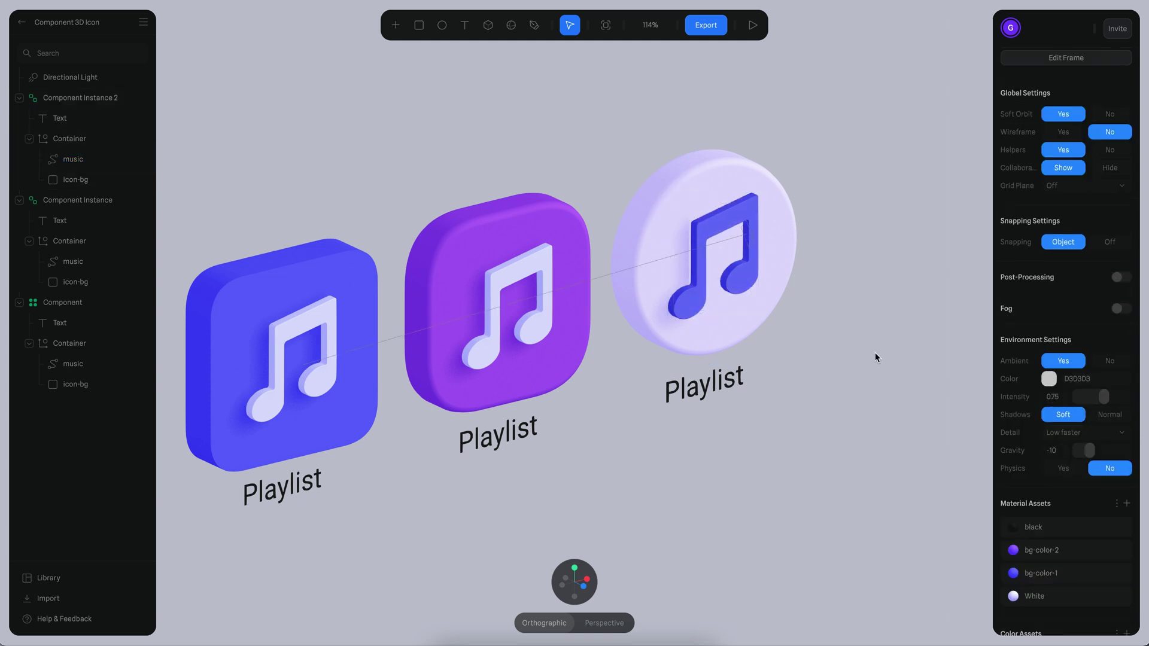
Step: Try resizing the original component's icon-bg shape again with both instances in view, and undo it
scroll(874, 353, "down", 5)
left_click_drag(823, 368, 755, 359, "alt")
scroll(752, 427, "up", 2)
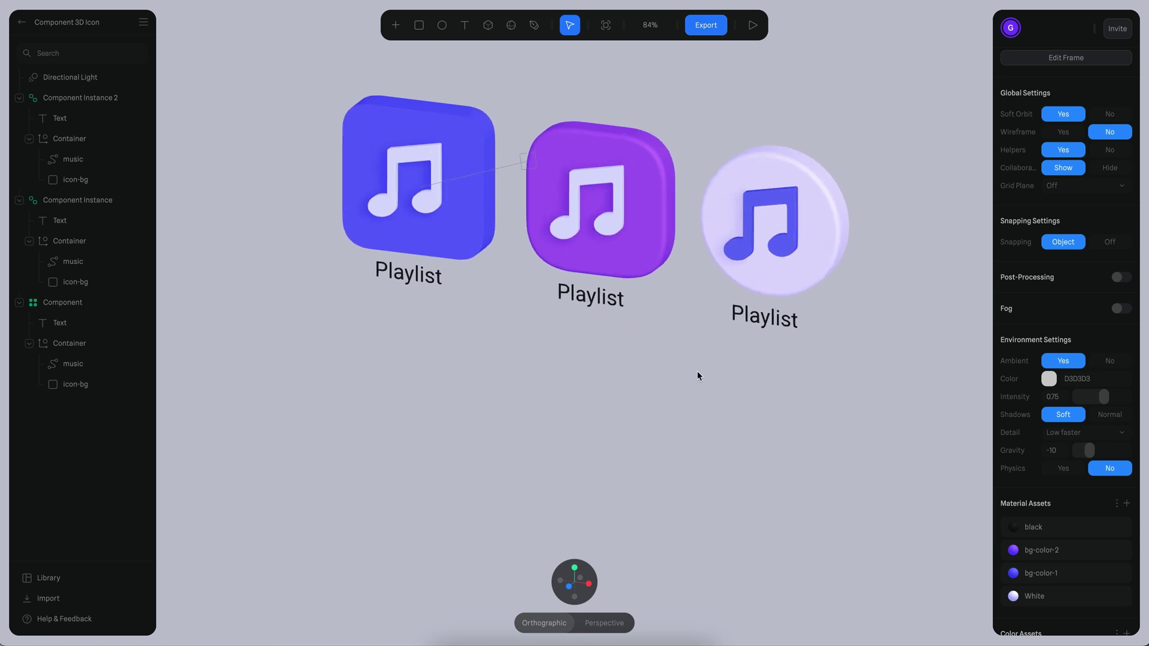
left_click_drag(677, 380, 467, 118, "alt")
left_click(333, 205, "super")
mouse_move(329, 180)
left_mouse_down("alt")
mouse_move(329, 146)
mouse_move(332, 200)
mouse_move(344, 180)
left_mouse_up("alt")
key("super+z")
scroll(469, 185, "up", 3)
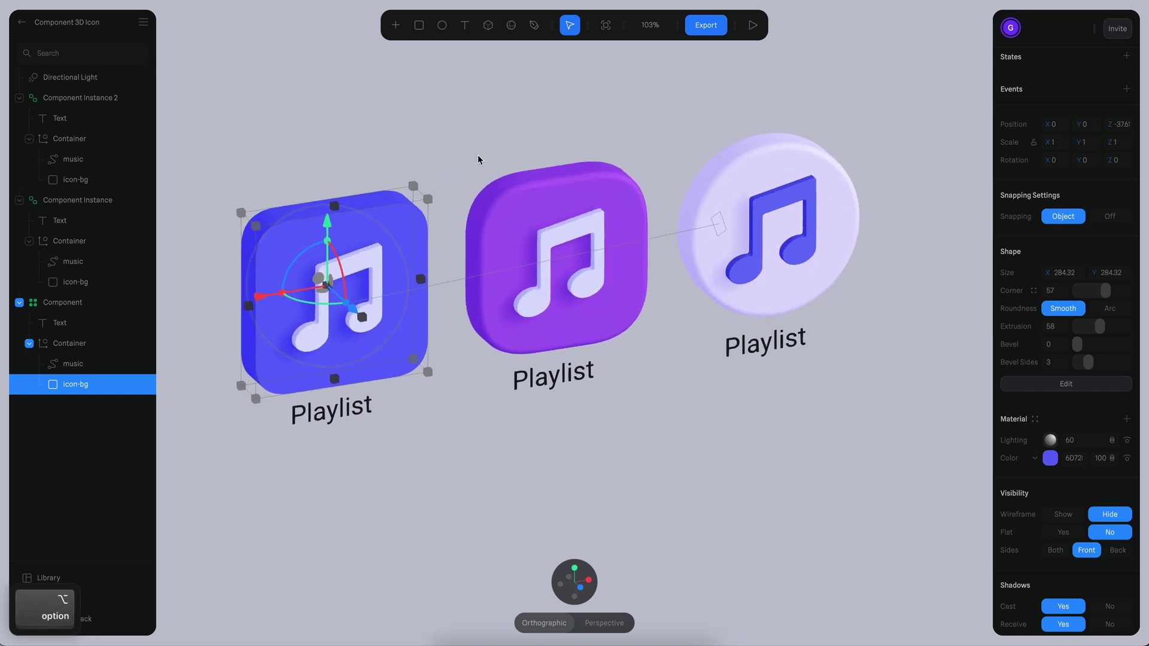
Step: Change the text label of the second, round instance to "Listen"
scroll(485, 135, "left", 3)
left_click(506, 413)
key("alt+super")
left_click(854, 321, "alt+super")
left_click(853, 321)
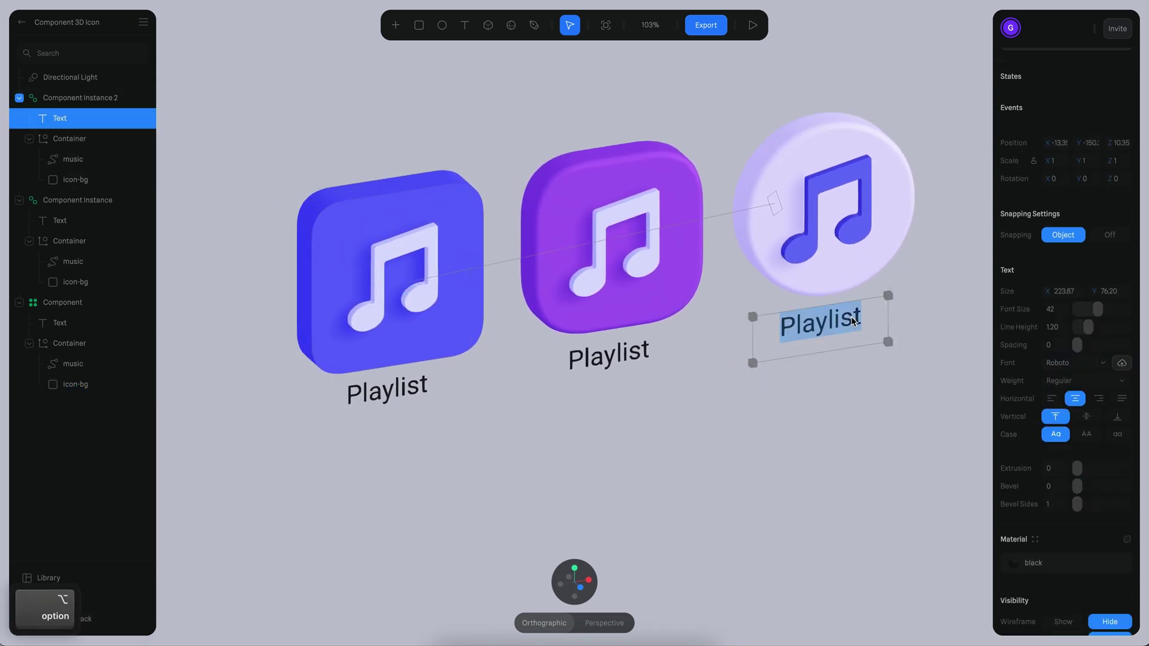
type("Listen")
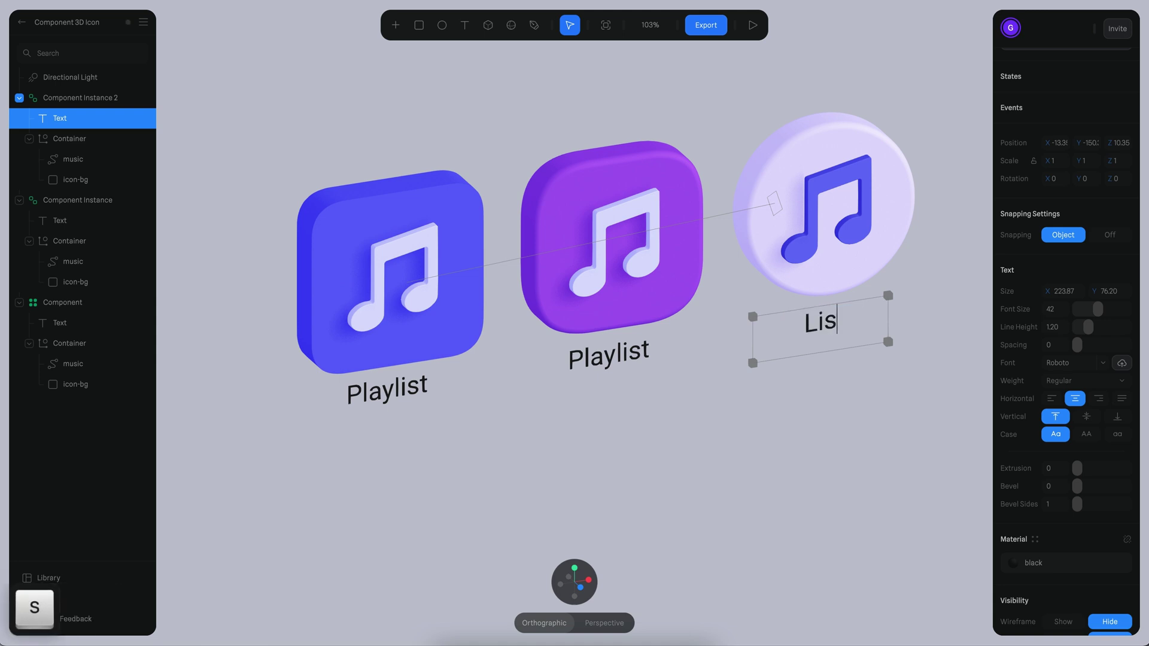
key("Escape")
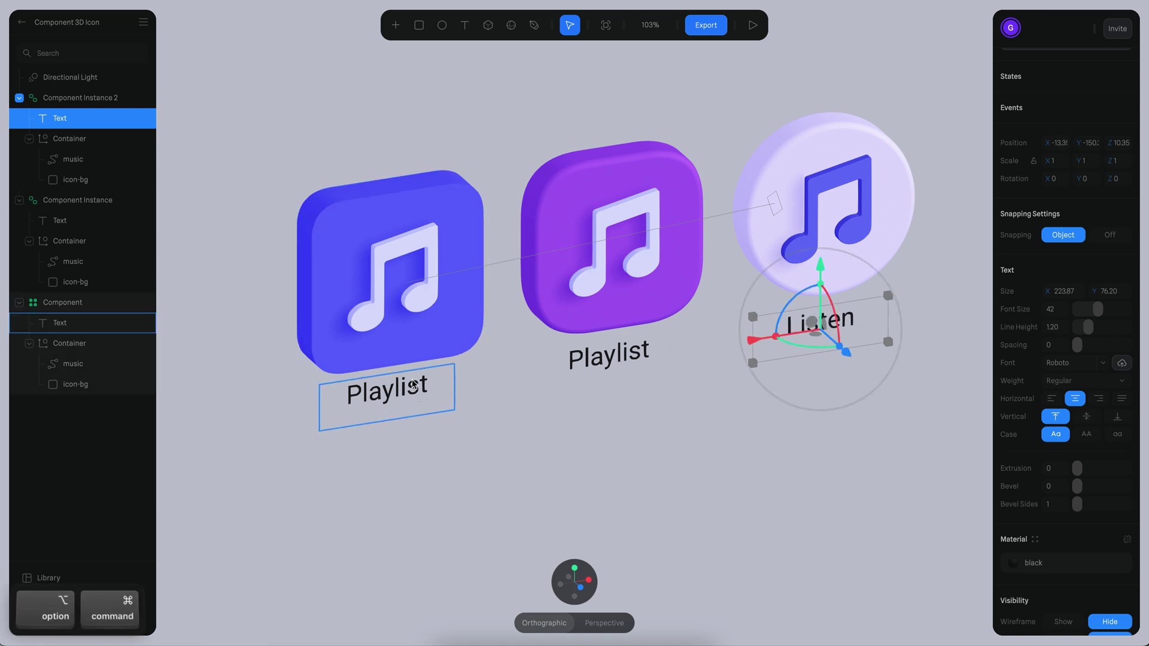
Step: Change the text label of the original component to "Music"
double_click(426, 390, "alt+super")
type("Music")
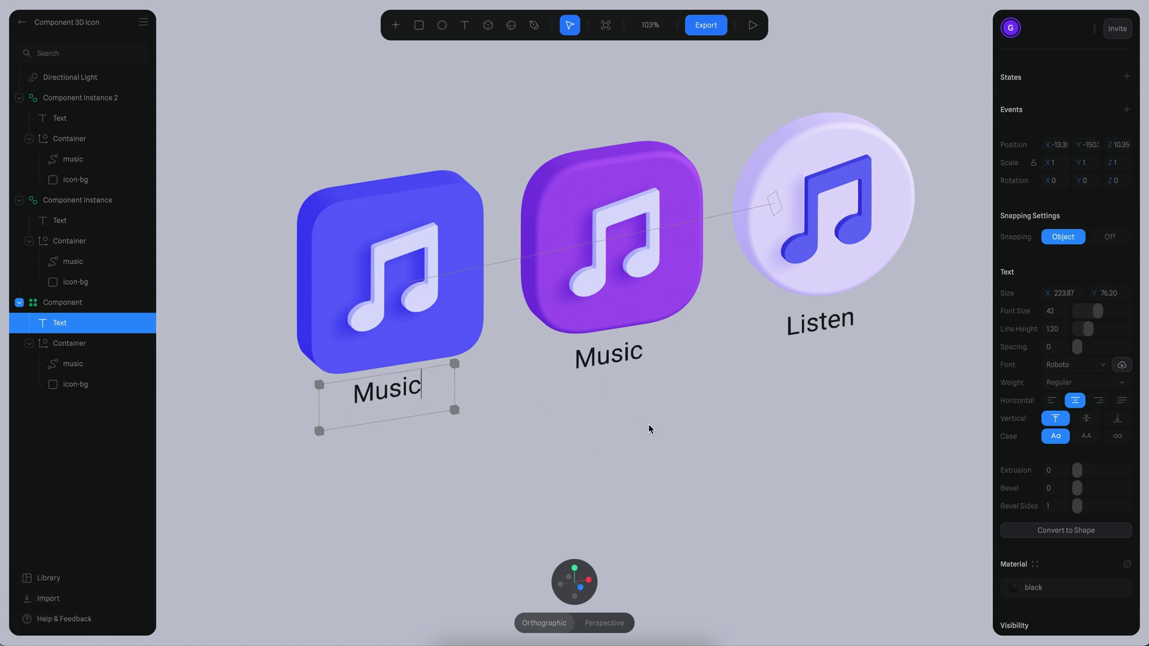
key("Escape")
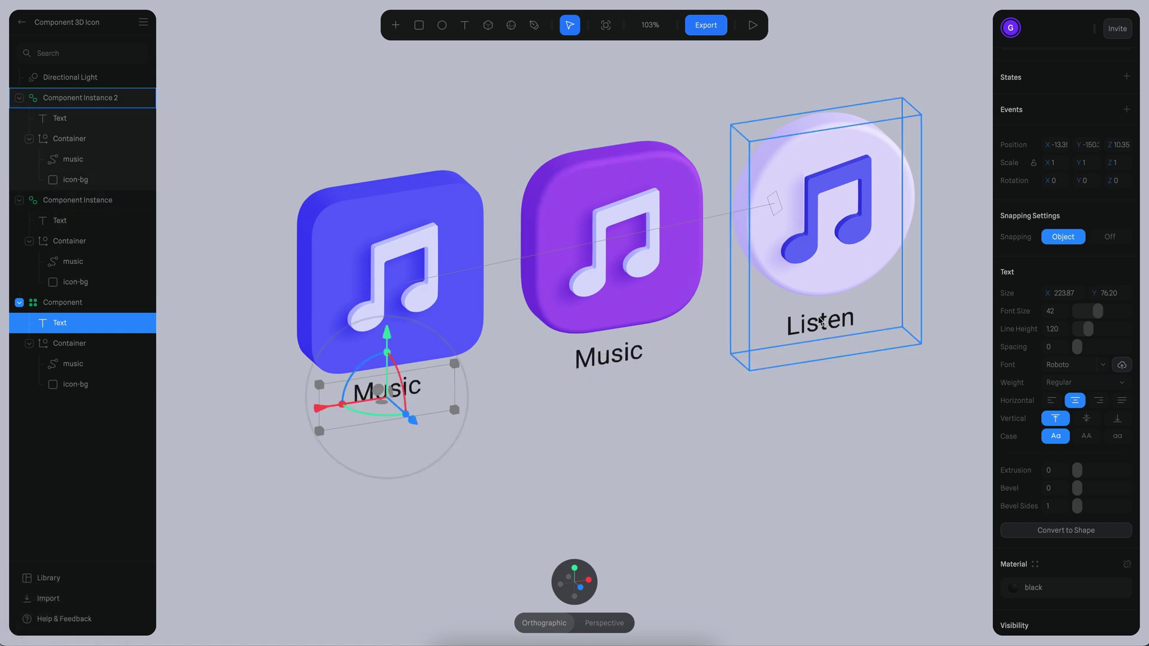
right_click_drag(677, 398, 652, 432, "alt")
left_click(737, 428)
Step: Try a font size of 60 on the original component's text label, and undo the size change
left_click_drag(737, 428, 723, 387, "alt")
scroll(720, 385, "down", 3)
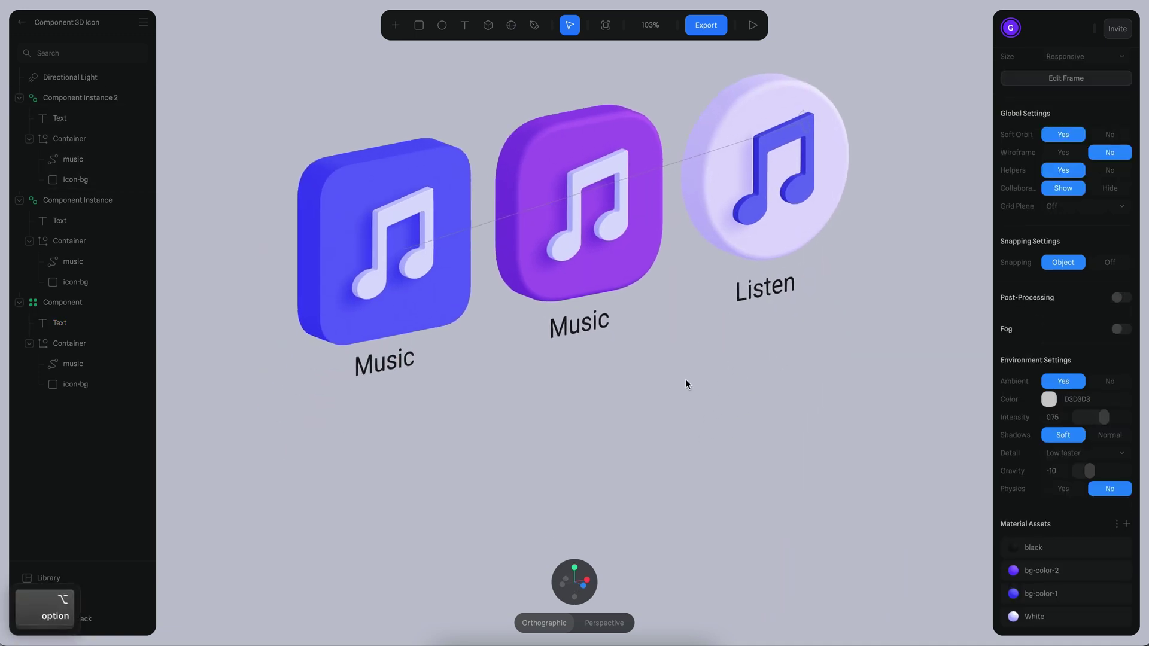
left_click(411, 372, "alt+super")
left_click(411, 372, "alt+super")
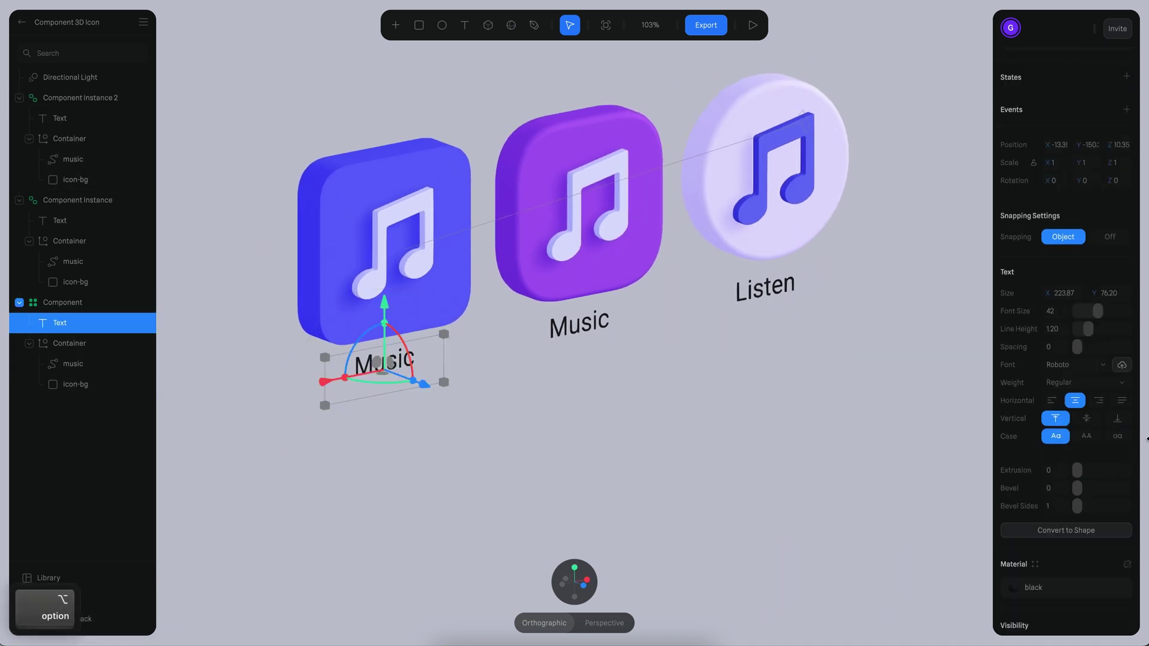
left_click_drag(1099, 314, 1107, 312)
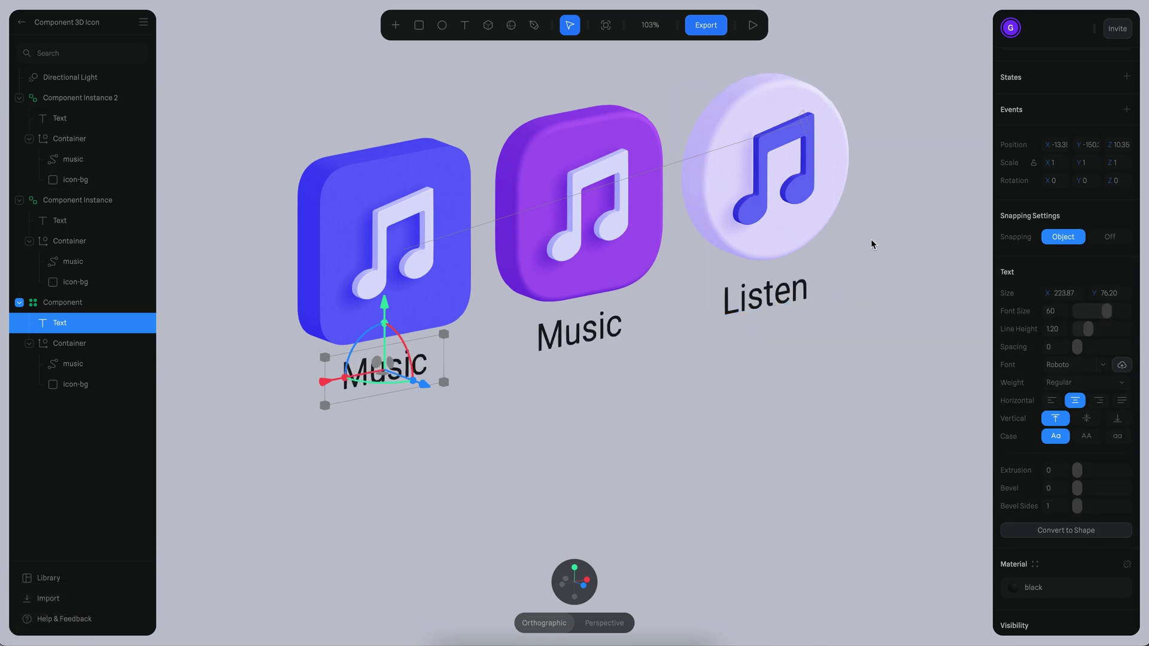
key("super+z")
left_click(749, 397)
key("super+z")
key("super+z")
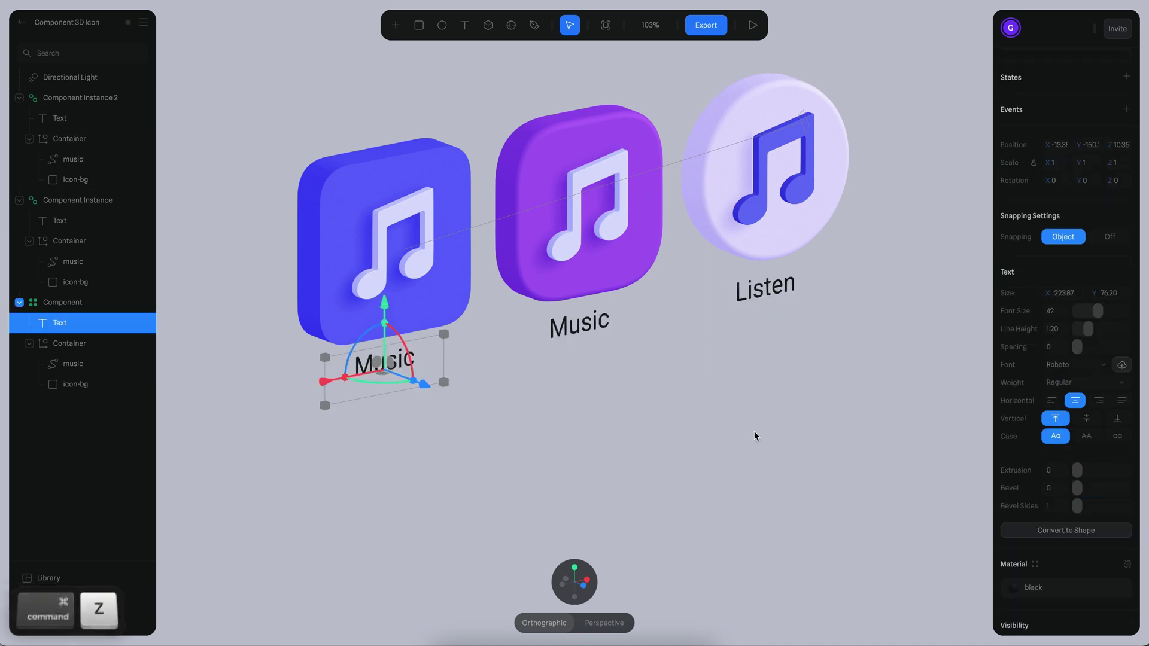
left_click(733, 408)
scroll(751, 370, "down", 2)
left_click_drag(752, 369, 718, 436, "alt")
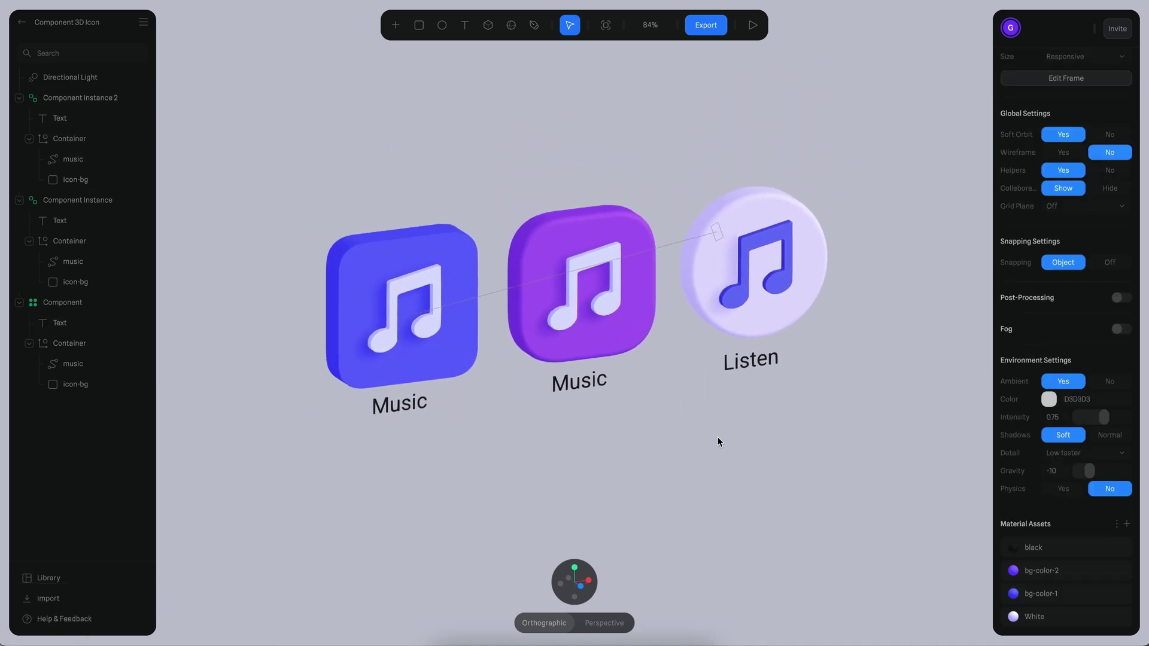
scroll(724, 440, "up", 3)
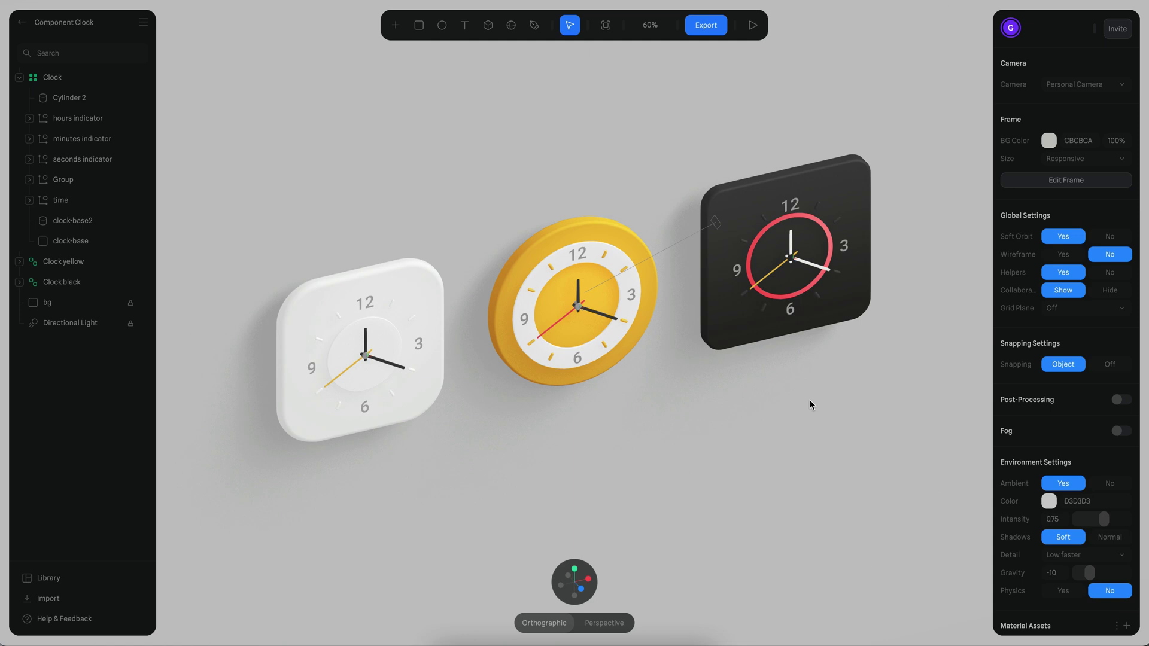
Step: Try stretching the white original clock's clock-base shape to a height of about 739.54, and undo it
left_click_drag(841, 400, 720, 428, "alt")
left_click(727, 305)
left_click(709, 412)
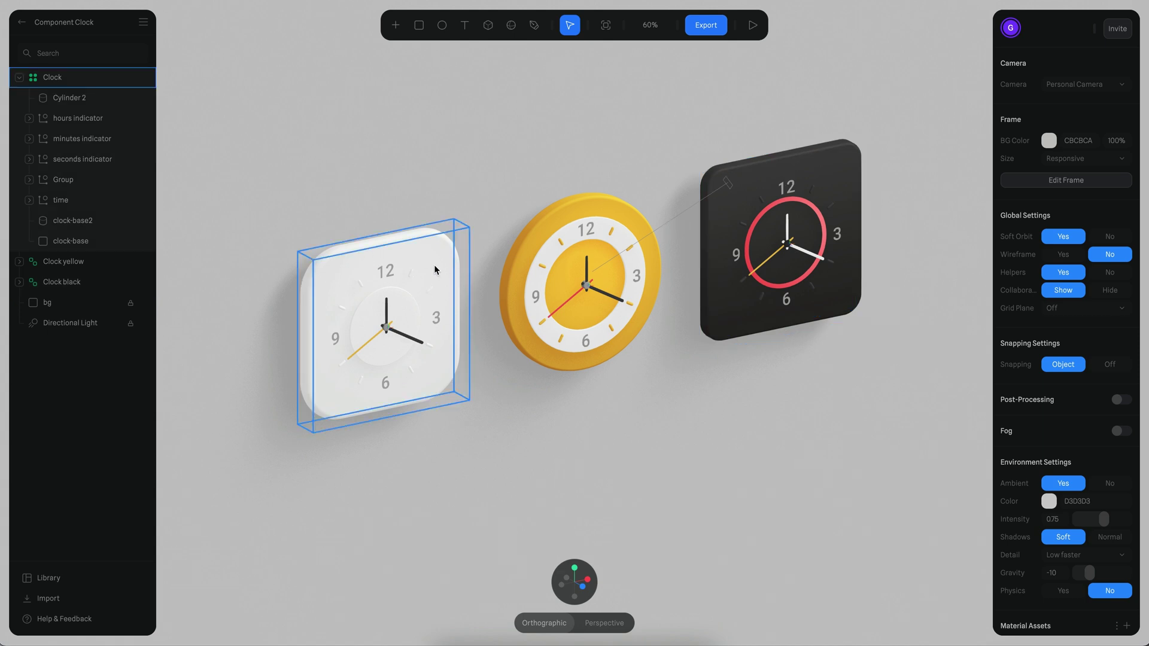
right_click_drag(589, 461, 620, 431, "alt")
scroll(620, 430, "up", 2, "alt")
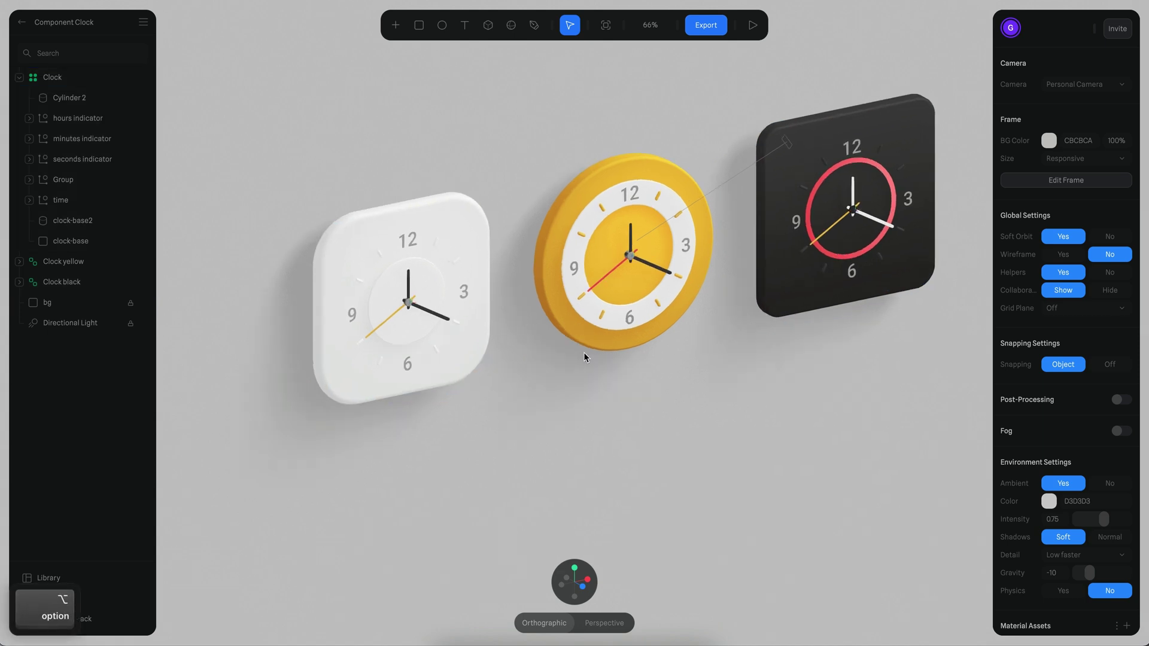
left_click(461, 212, "alt+super")
left_click_drag(407, 185, 414, 139, "alt")
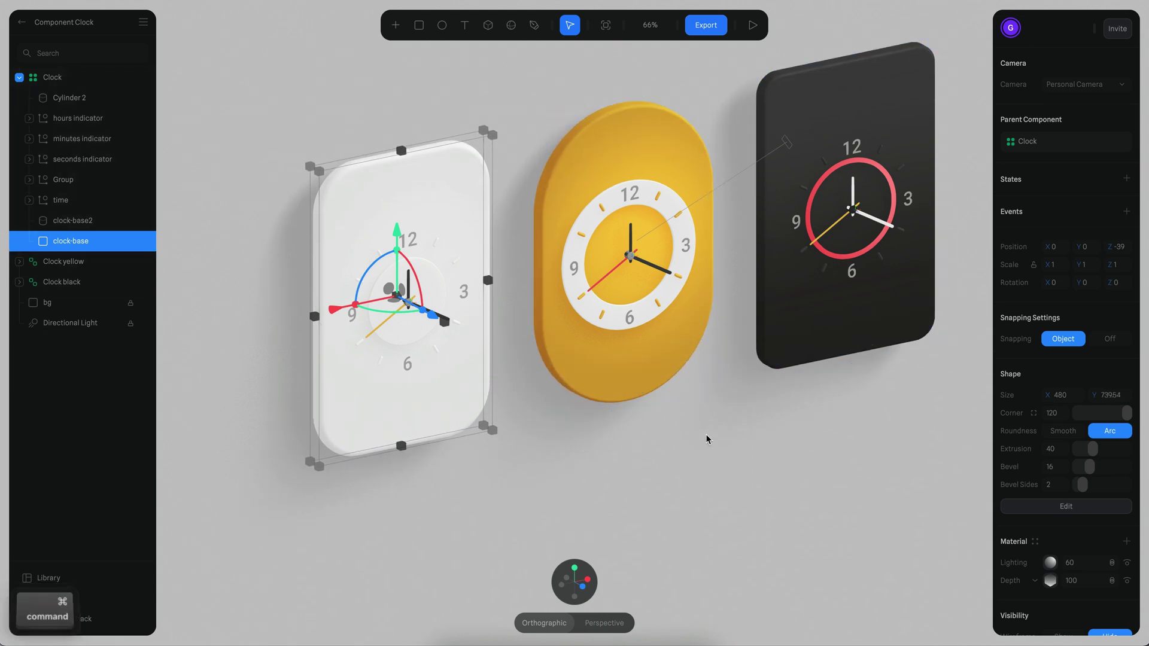
key("super+z")
left_click(647, 444)
Step: Try an angle of 255 on the white original clock's clock-base2 cylinder, and undo the change
right_click_drag(602, 396, 644, 400, "alt")
scroll(643, 400, "up", 5, "alt")
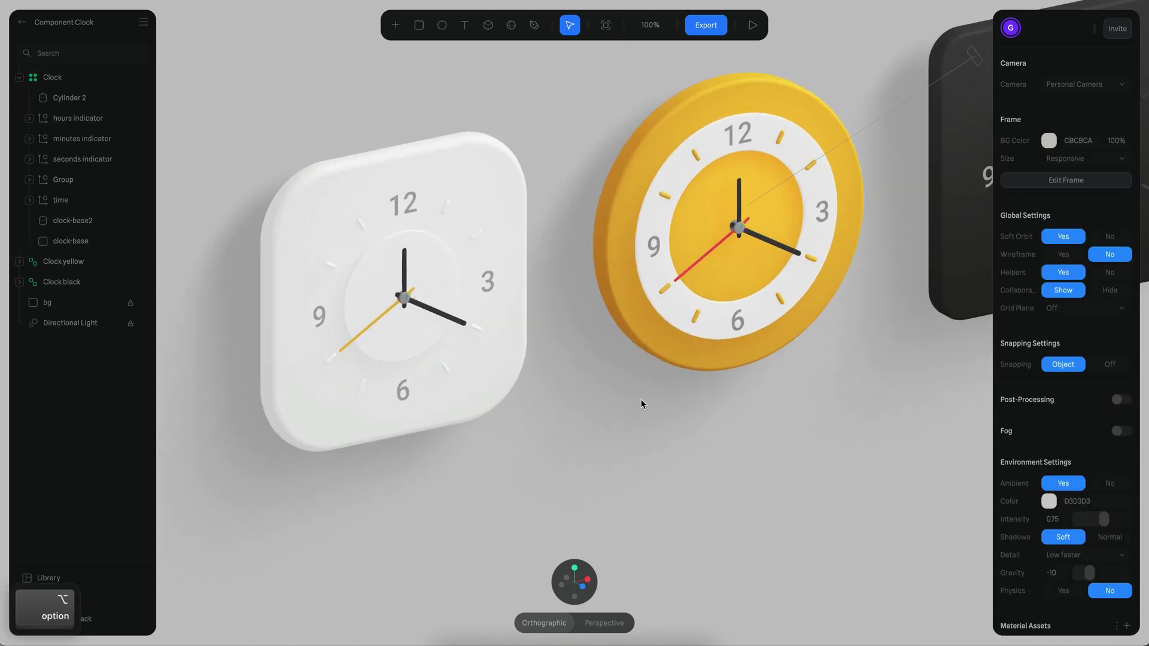
scroll(641, 399, "up", 1)
left_click(419, 257, "alt+super")
right_click_drag(566, 332, 528, 351, "alt")
scroll(542, 341, "down", 3, "alt")
scroll(519, 344, "up", 3, "alt")
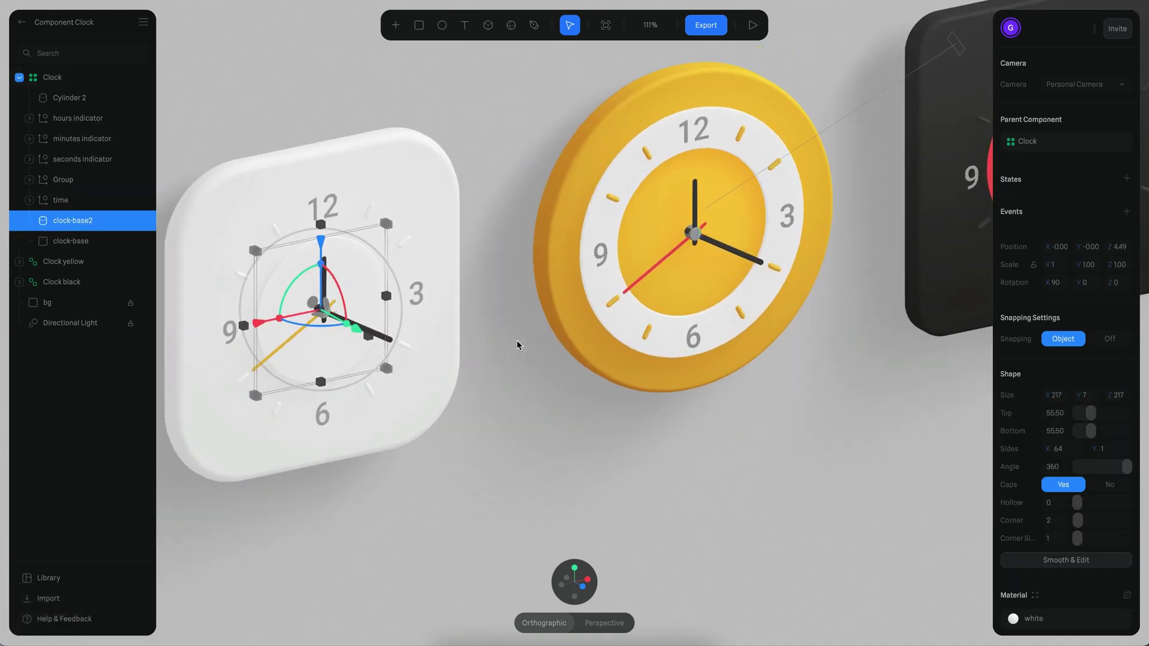
scroll(538, 338, "up", 3)
key("alt")
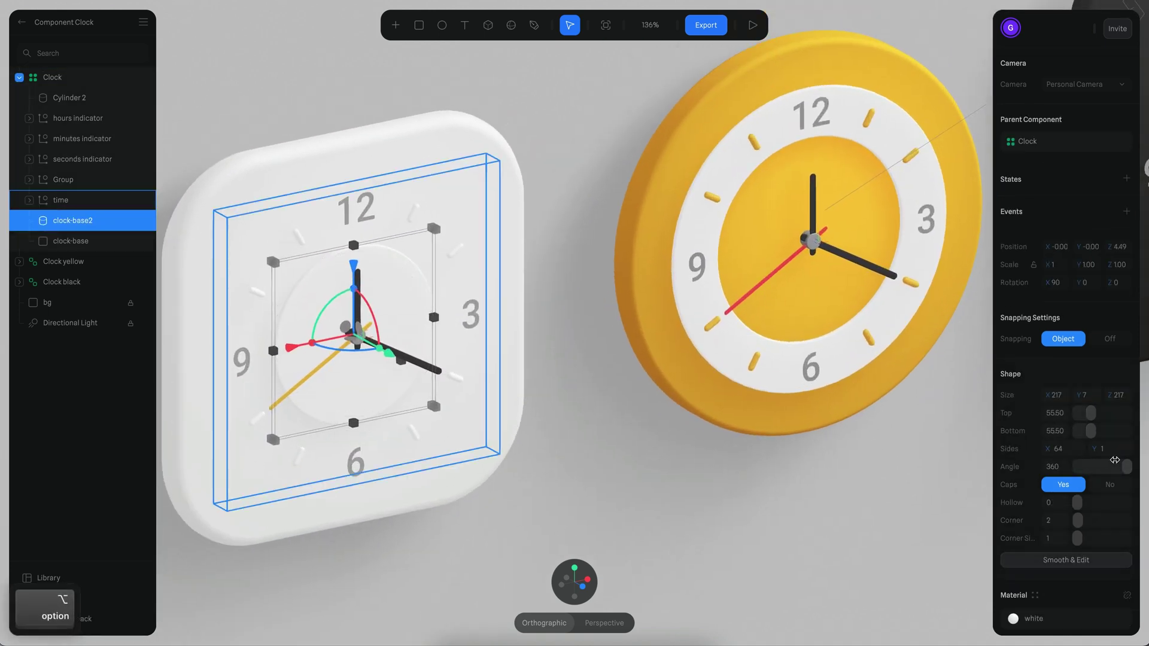
scroll(810, 444, "down", 3)
mouse_move(1120, 465)
left_mouse_down()
mouse_move(1093, 470)
mouse_move(1106, 471)
left_mouse_up()
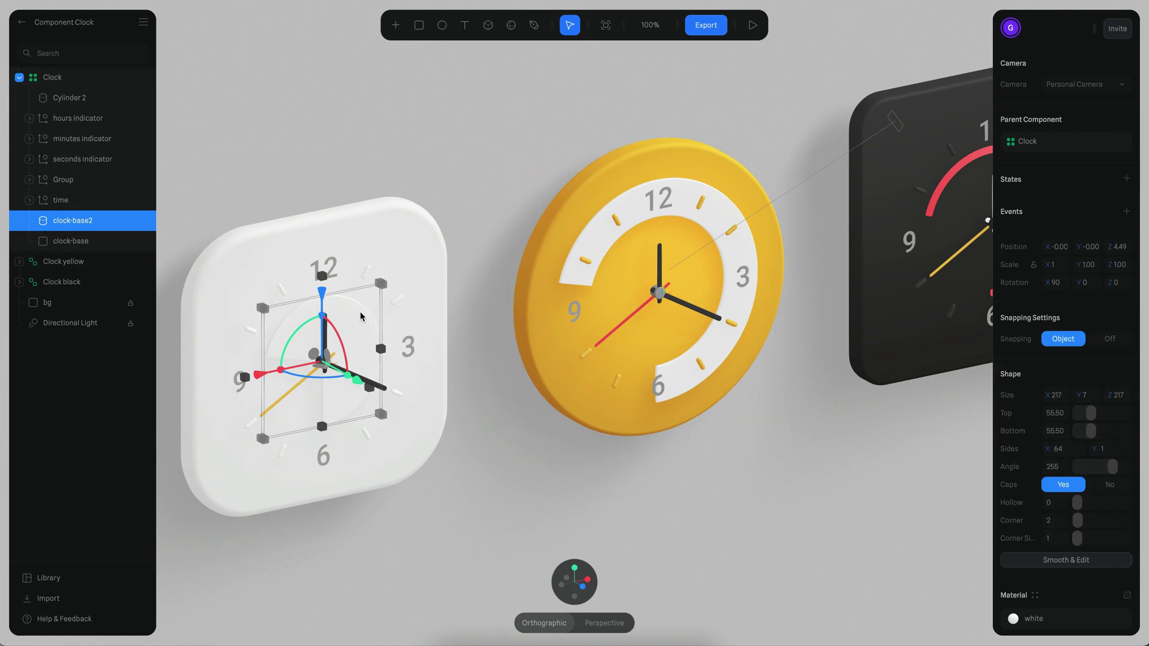
scroll(690, 290, "right", 2, "alt")
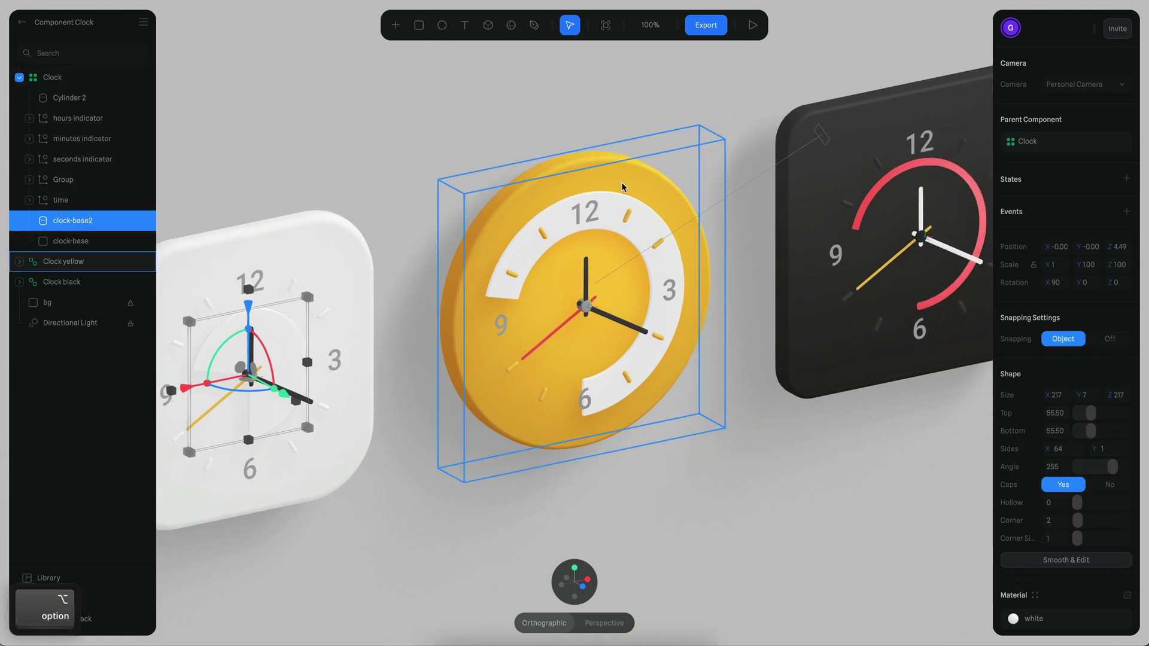
scroll(602, 253, "left", 3, "alt")
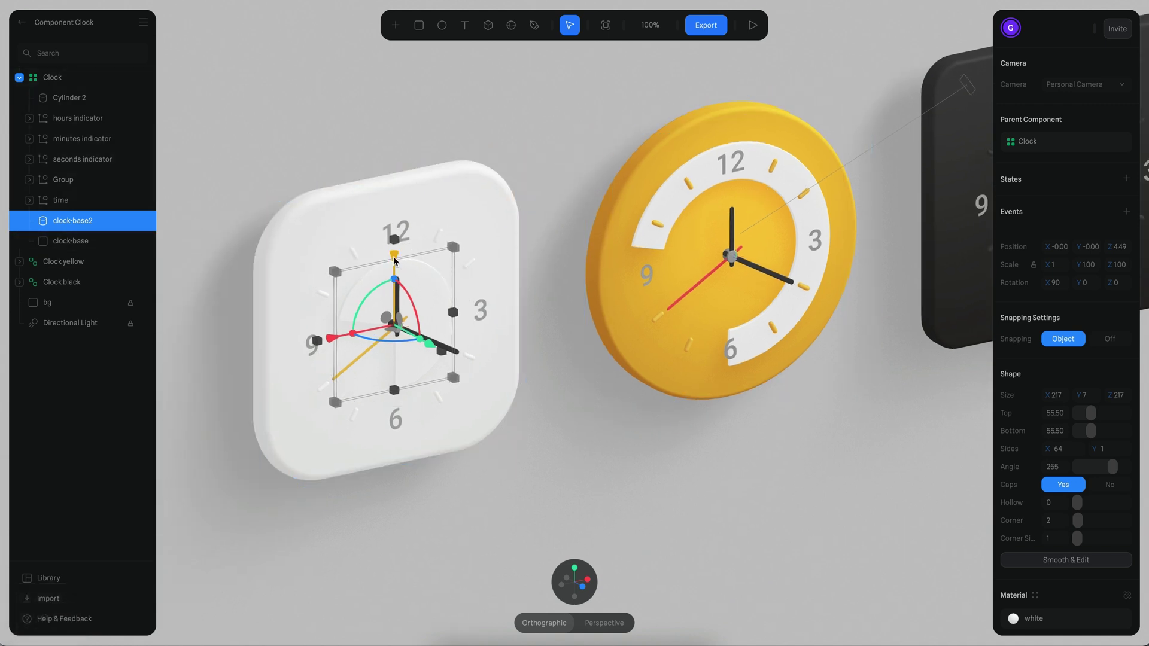
left_click(600, 377)
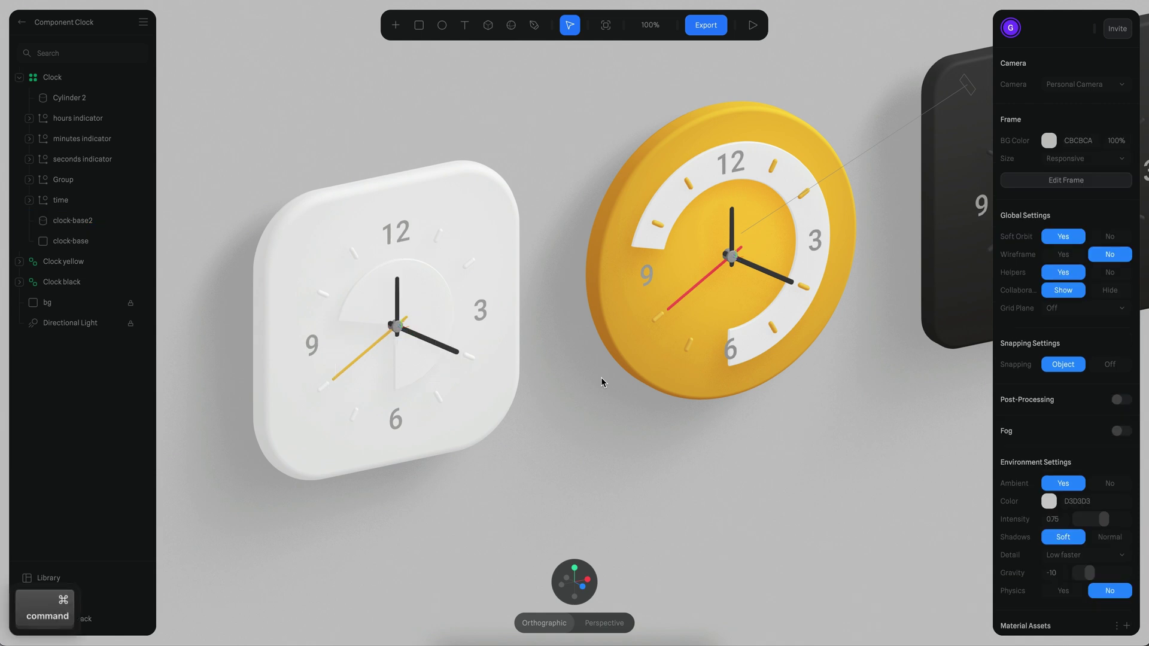
key("super+z")
key("super+z")
Step: Play the clock scene and examine the moving second hands on the white, yellow and black clocks
scroll(580, 397, "down", 3, "alt")
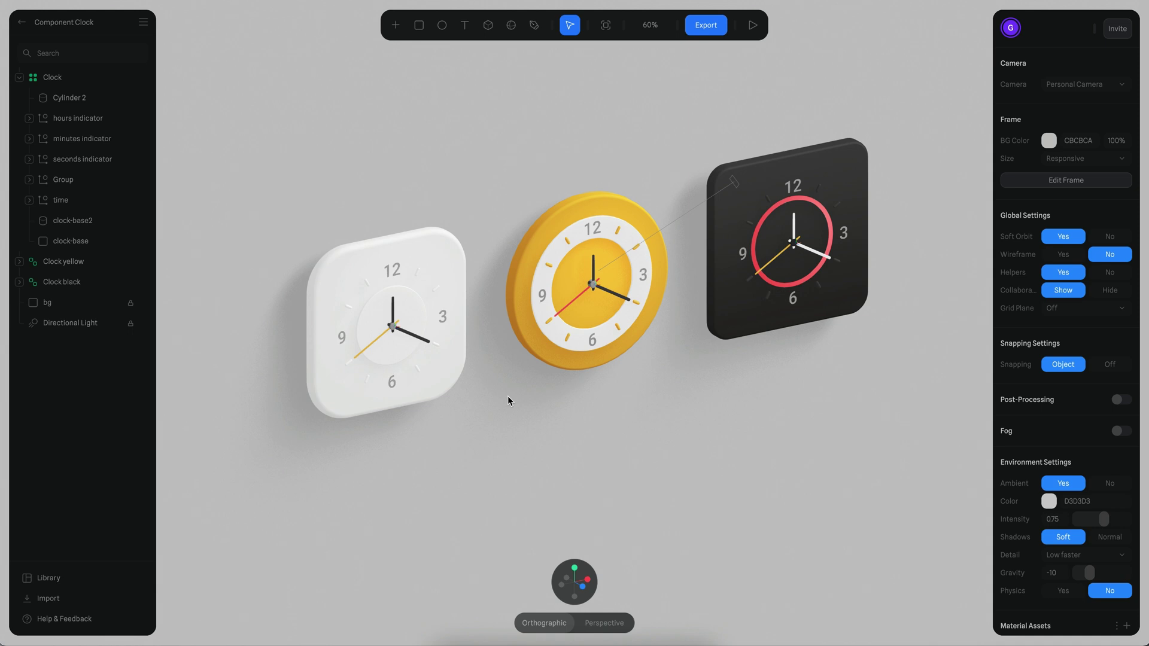
scroll(455, 333, "up", 2, "alt")
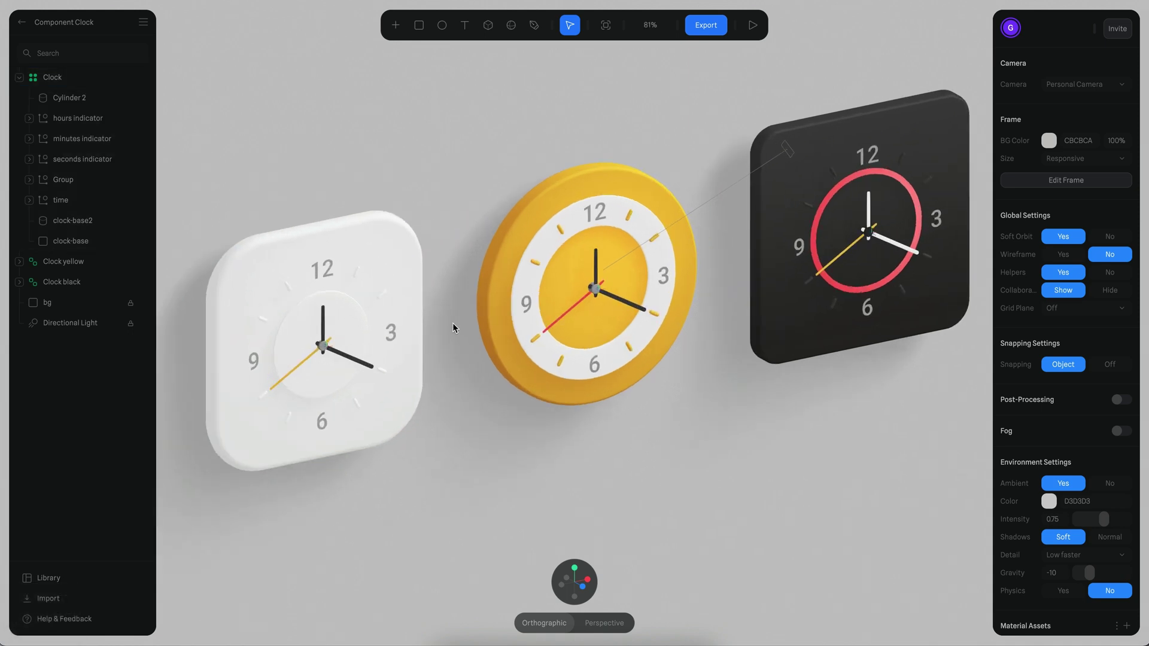
middle_click_drag(454, 315, 471, 332, "alt")
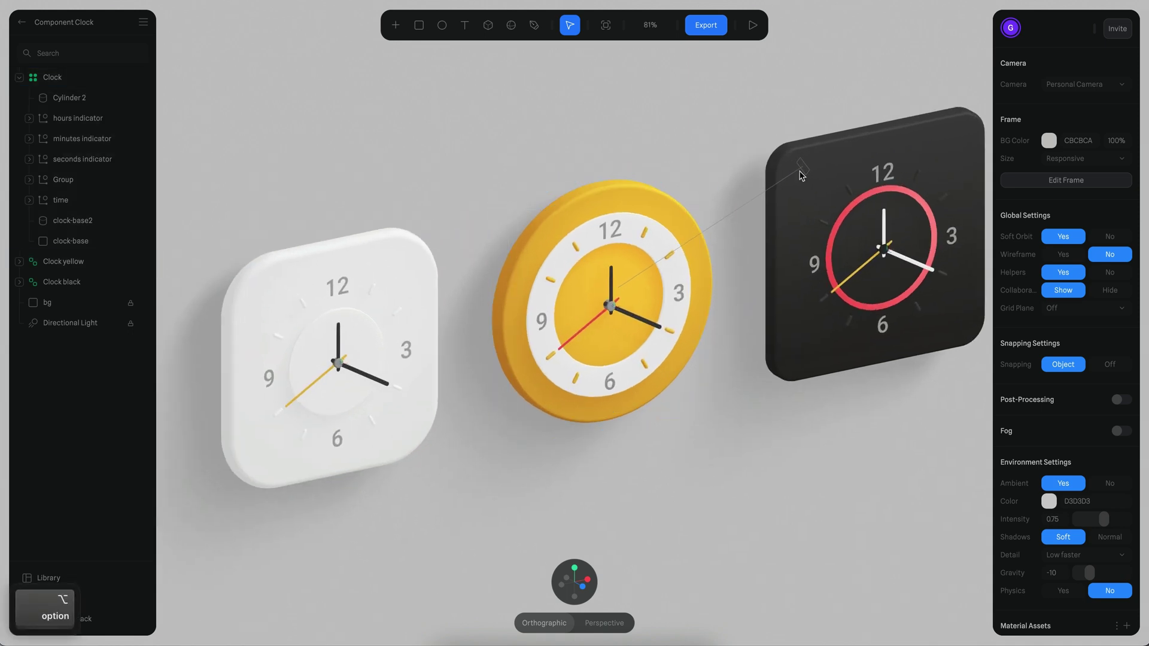
scroll(700, 298, "down", 2, "alt")
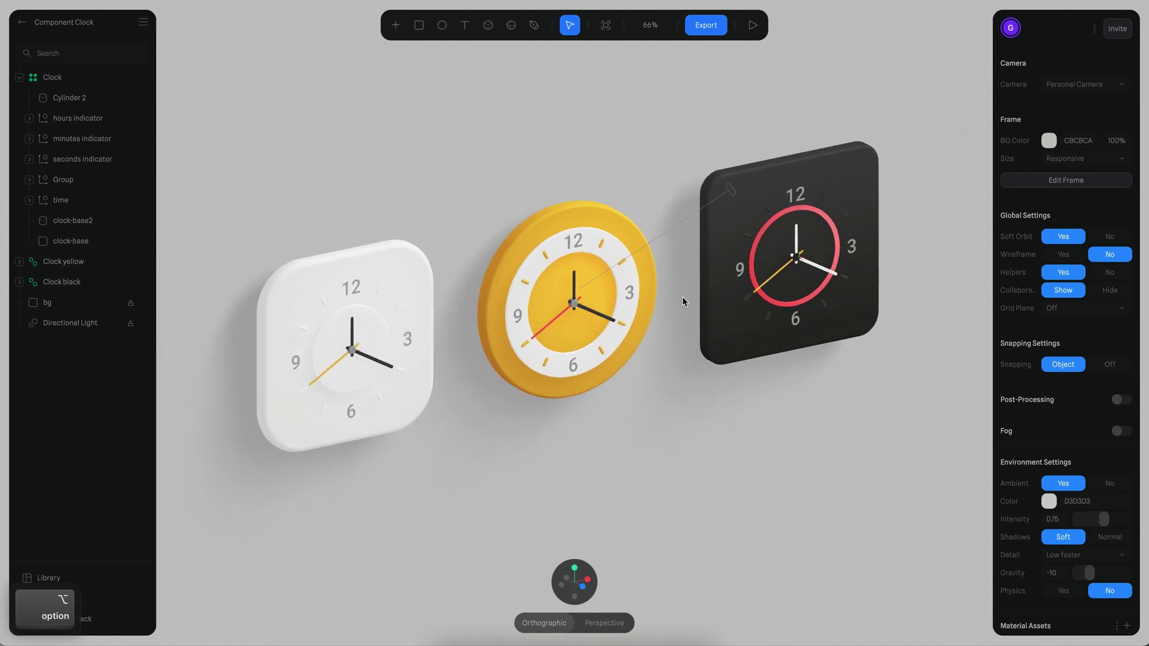
left_click(752, 25)
middle_click_drag(579, 429, 696, 380, "alt")
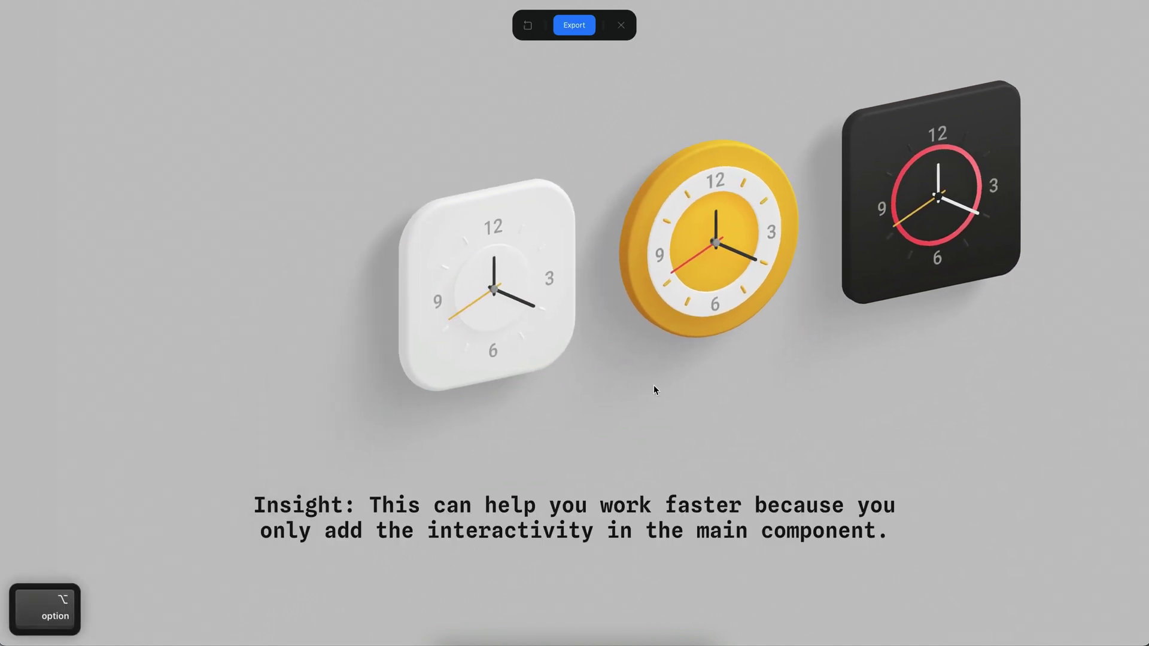
scroll(553, 407, "up", 5, "alt")
middle_click_drag(489, 340, 461, 382)
middle_click_drag(615, 308, 454, 380, "alt")
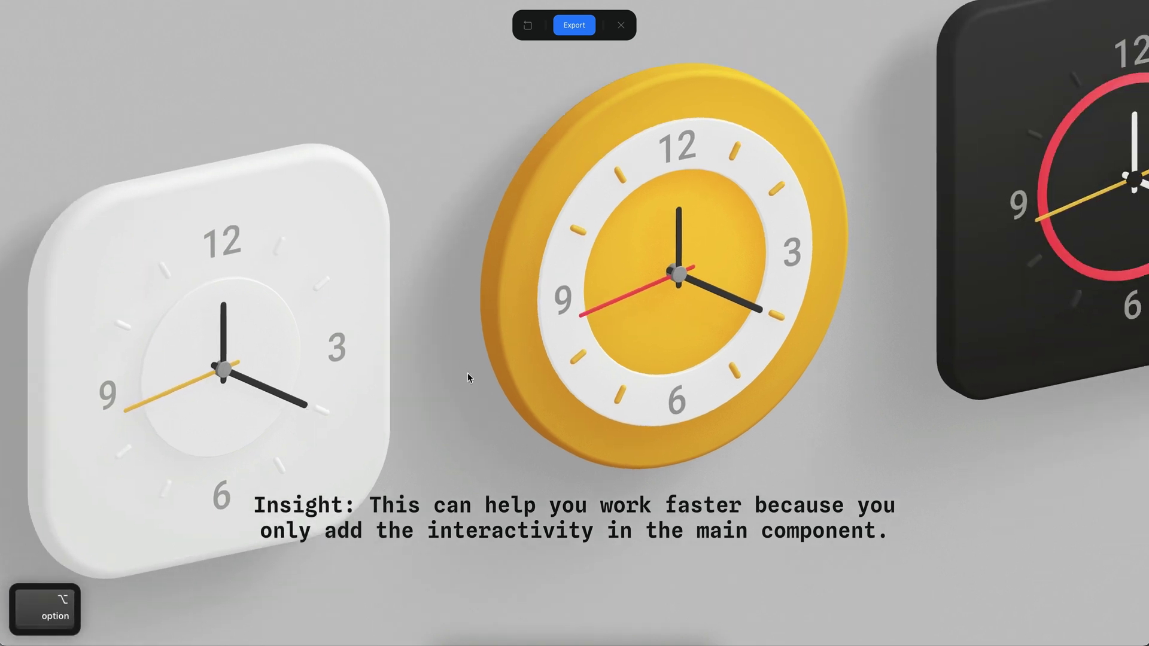
middle_click_drag(743, 262, 567, 298, "alt")
scroll(572, 369, "down", 3, "alt")
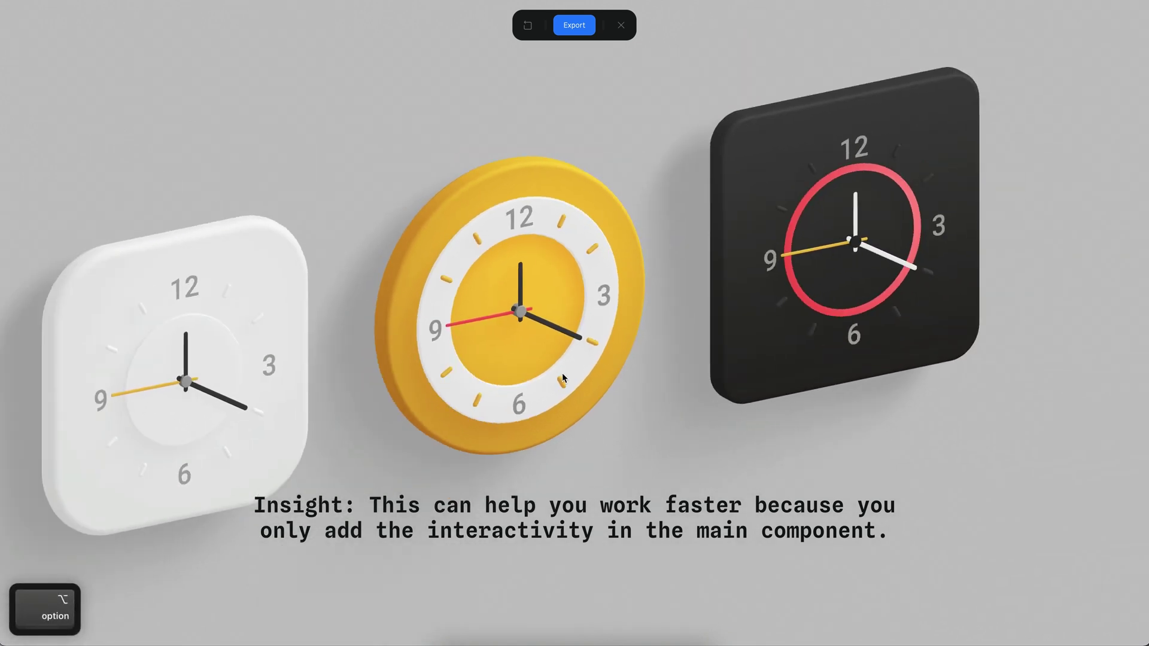
middle_click_drag(572, 368, 684, 285, "alt")
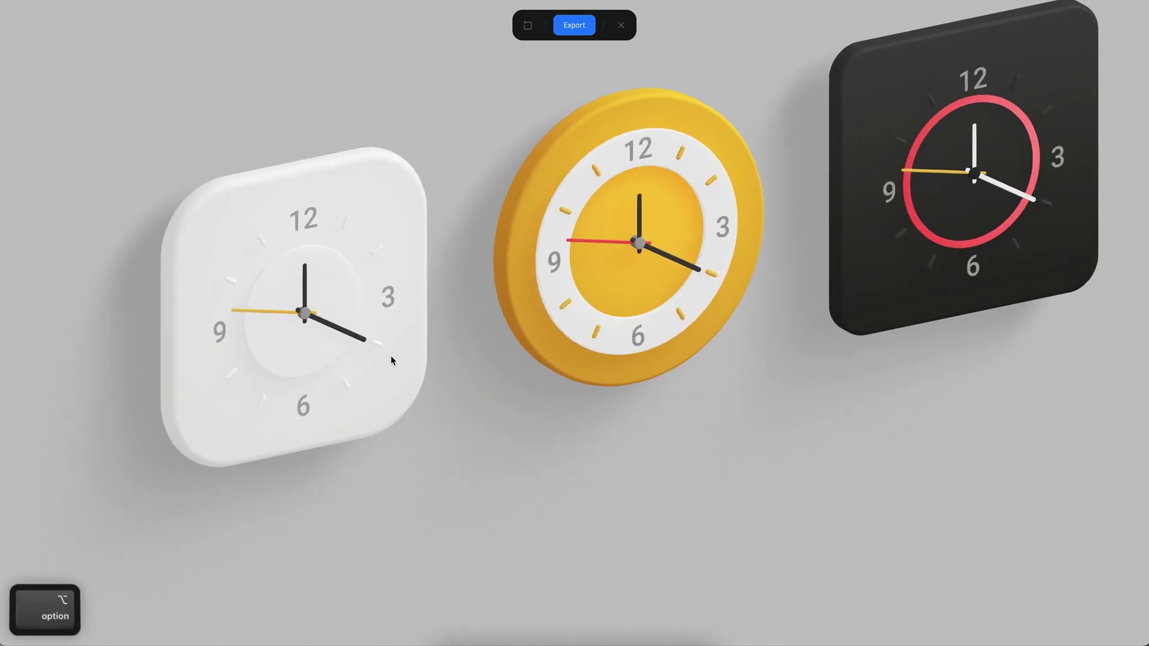
scroll(378, 361, "left", 3, "alt")
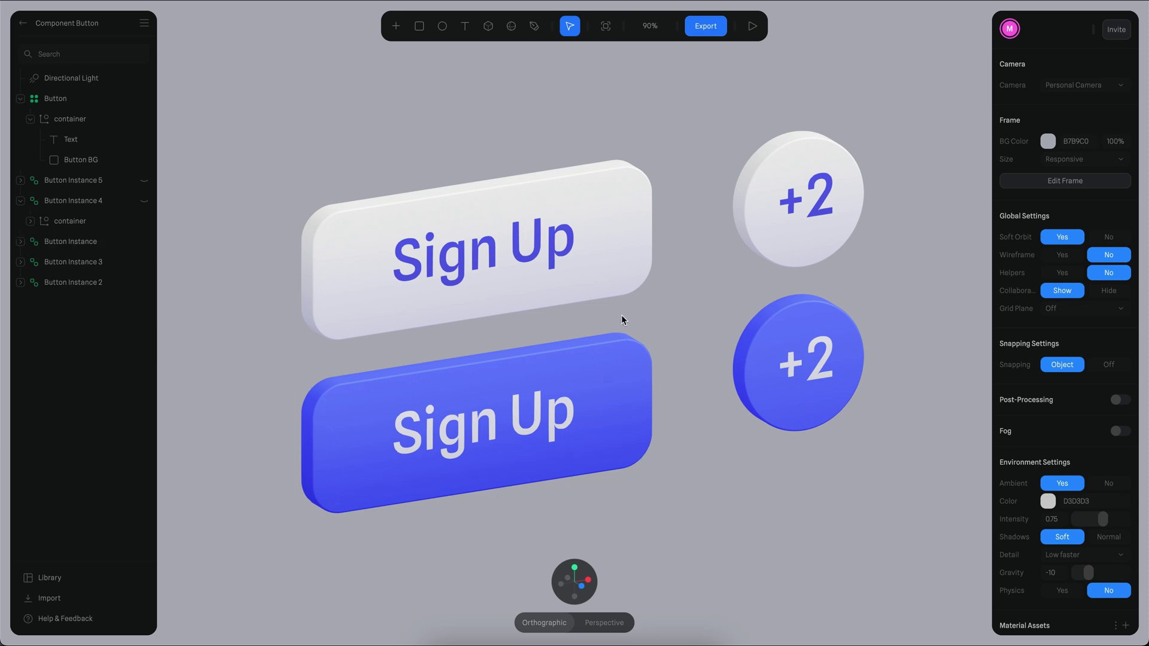
Step: Add a state to the container inside the original Button component and set its Z scale to 2.28
left_click(475, 226)
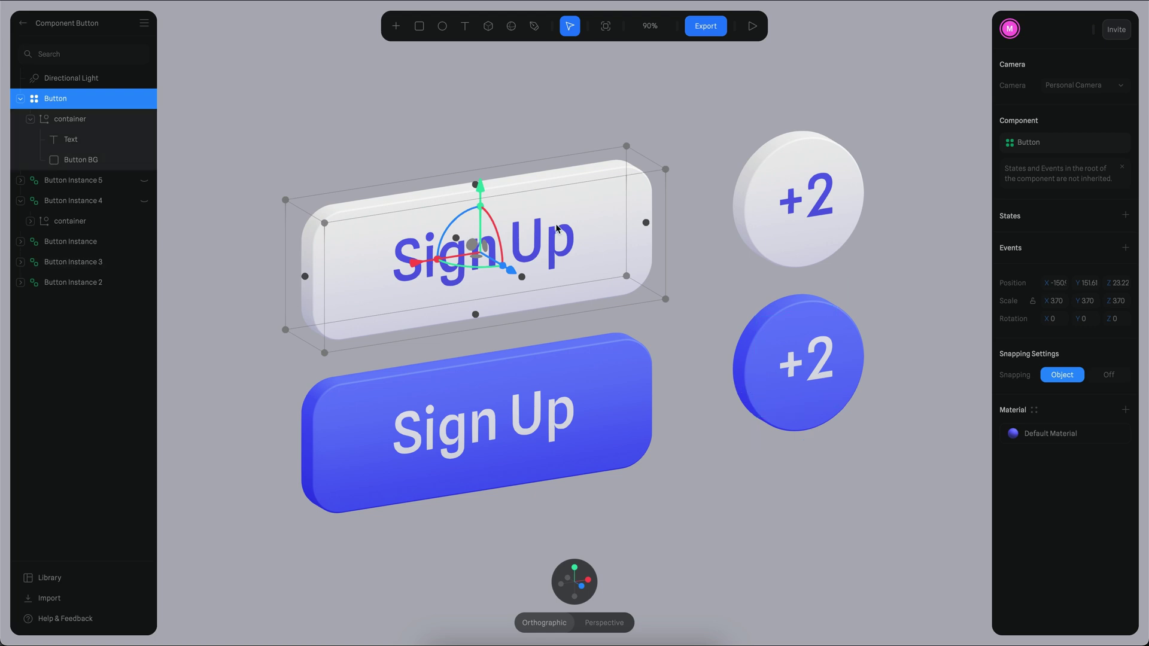
left_click(71, 120)
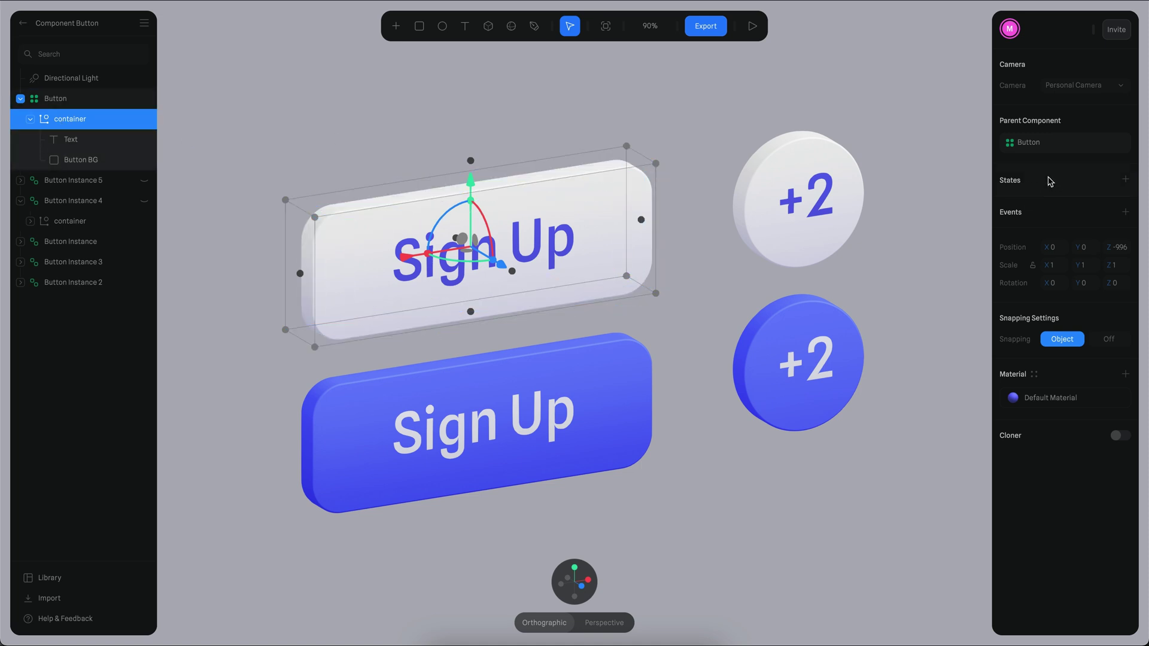
left_click(1125, 181)
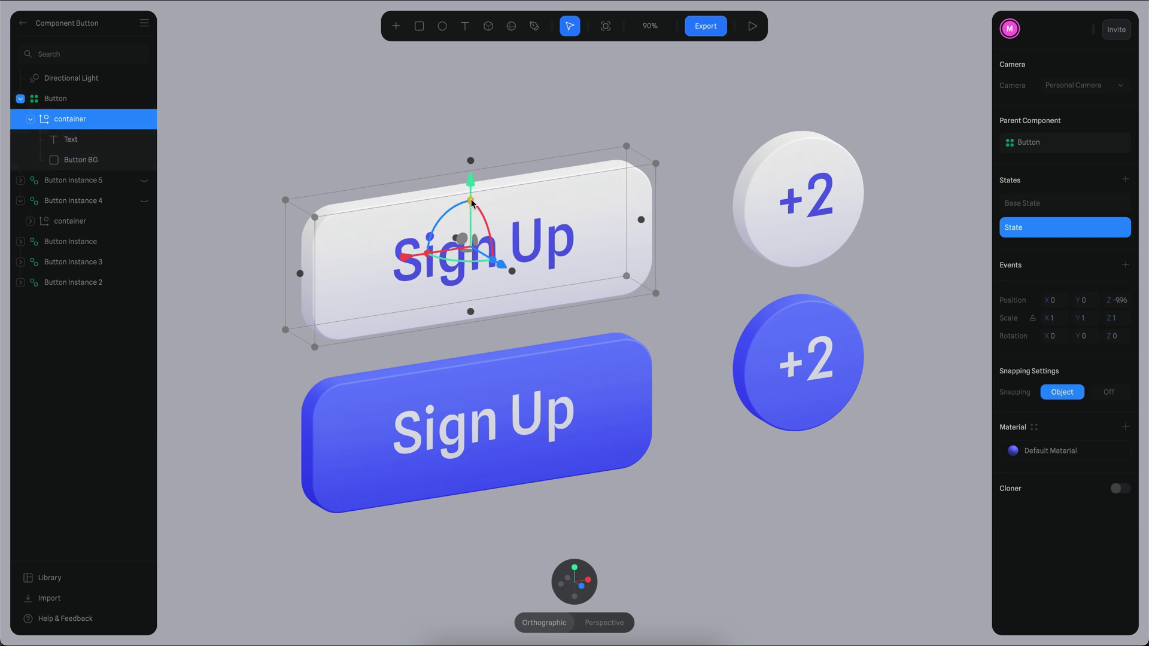
left_click_drag(1113, 319, 41, 319)
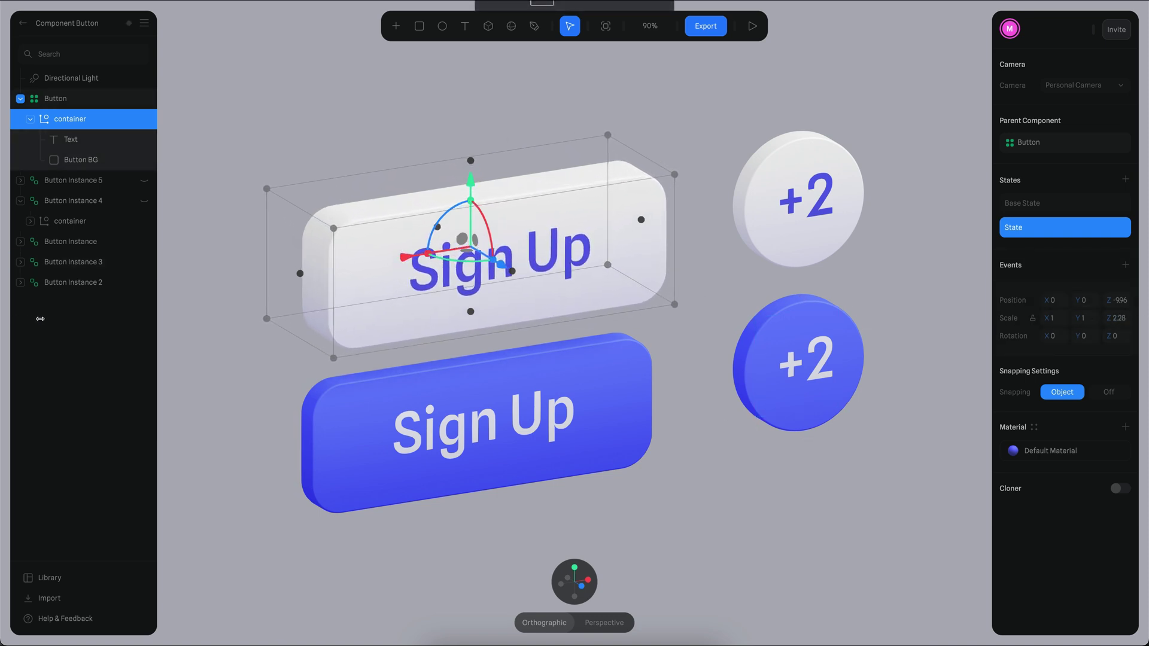
Step: Add a Mouse Hover event to the button's container with a Transition action targeting the container
left_click(1125, 265)
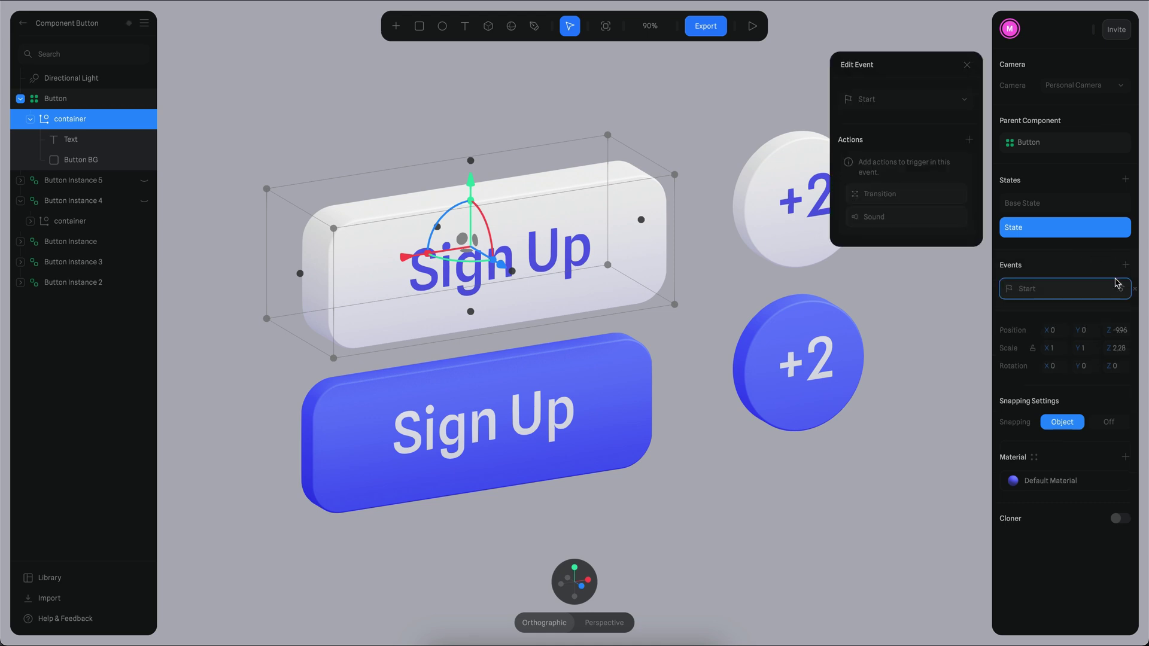
left_click(897, 105)
left_click(878, 196)
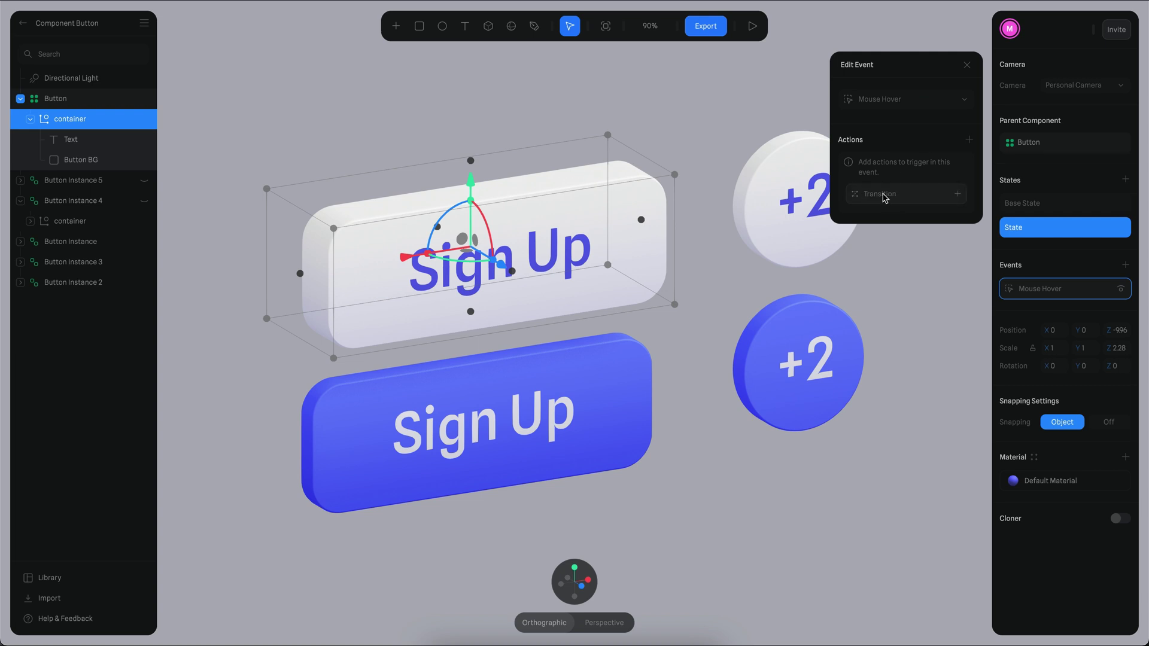
left_click(884, 197)
left_click(910, 164)
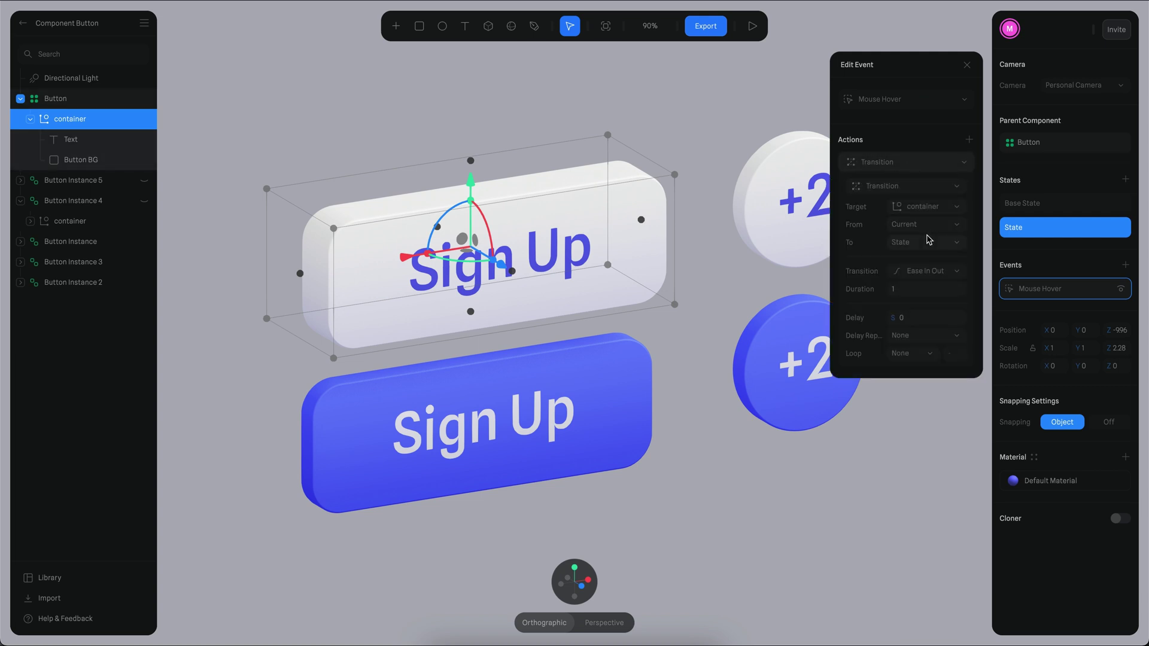
Step: Set the hover transition to start from Base State with a duration of 0.20, and play the scene
left_click(904, 228)
left_click(910, 252)
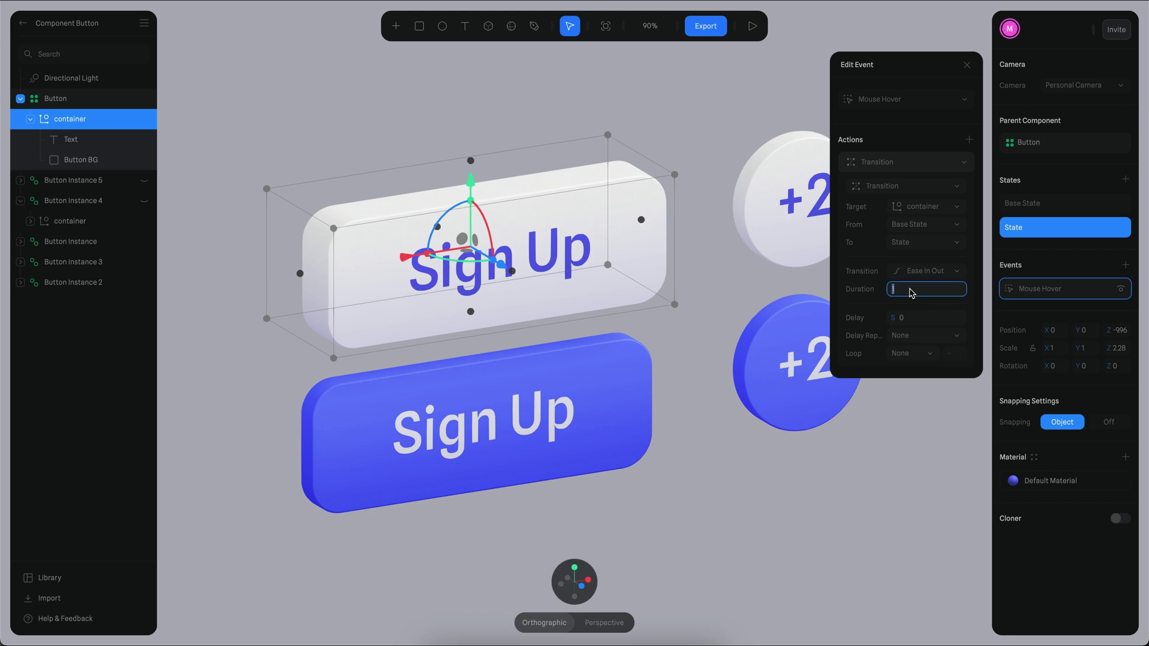
key("Return")
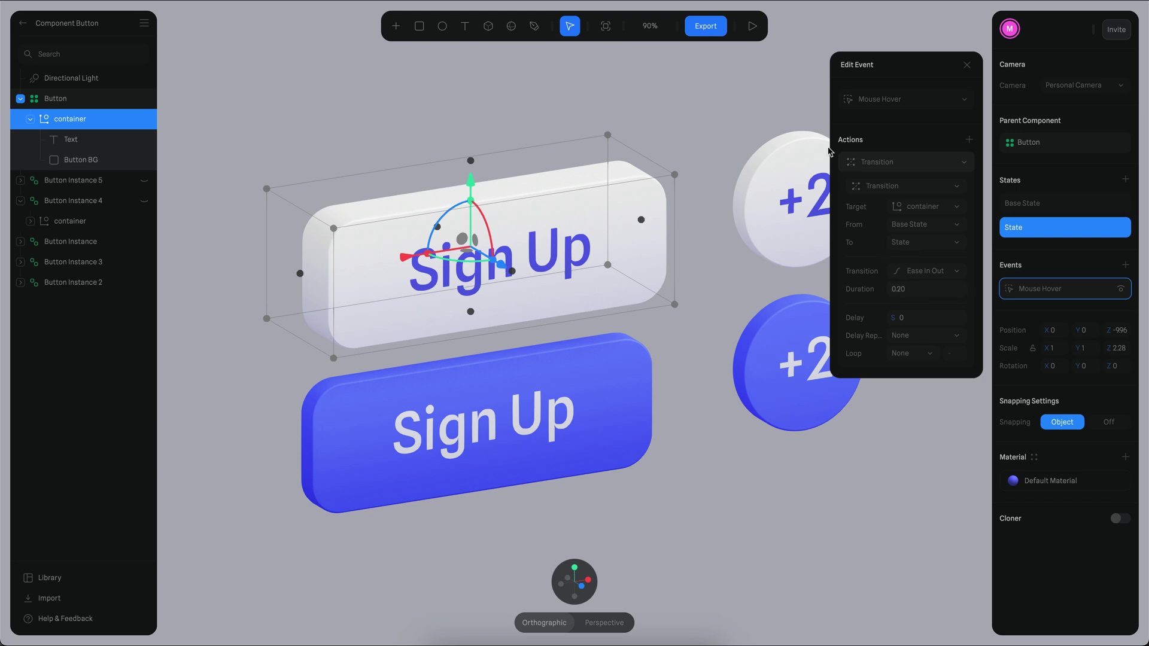
left_click(752, 26)
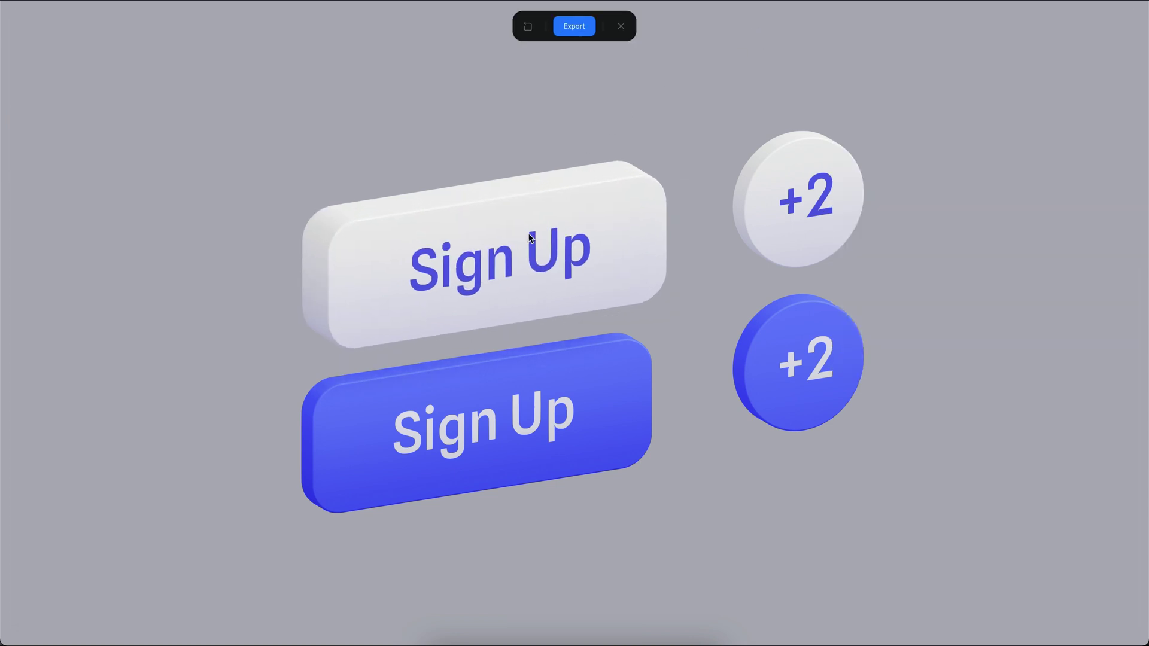
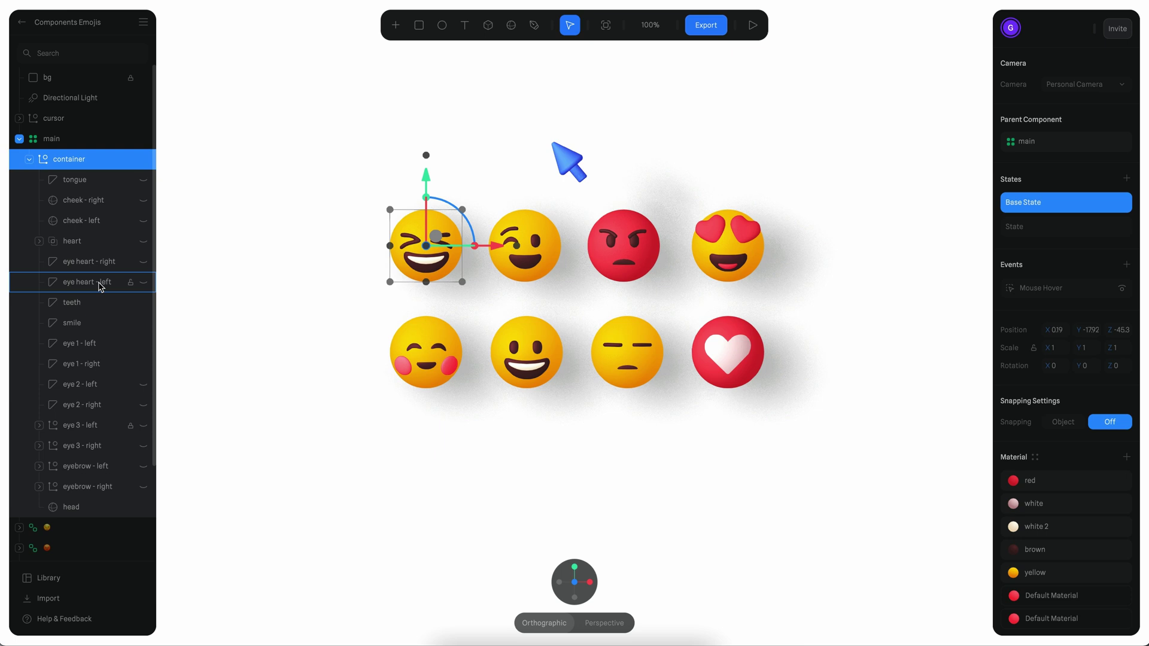
Step: Inspect the states and events of the container inside the winking emoji instance
left_click(29, 158)
left_click(542, 241)
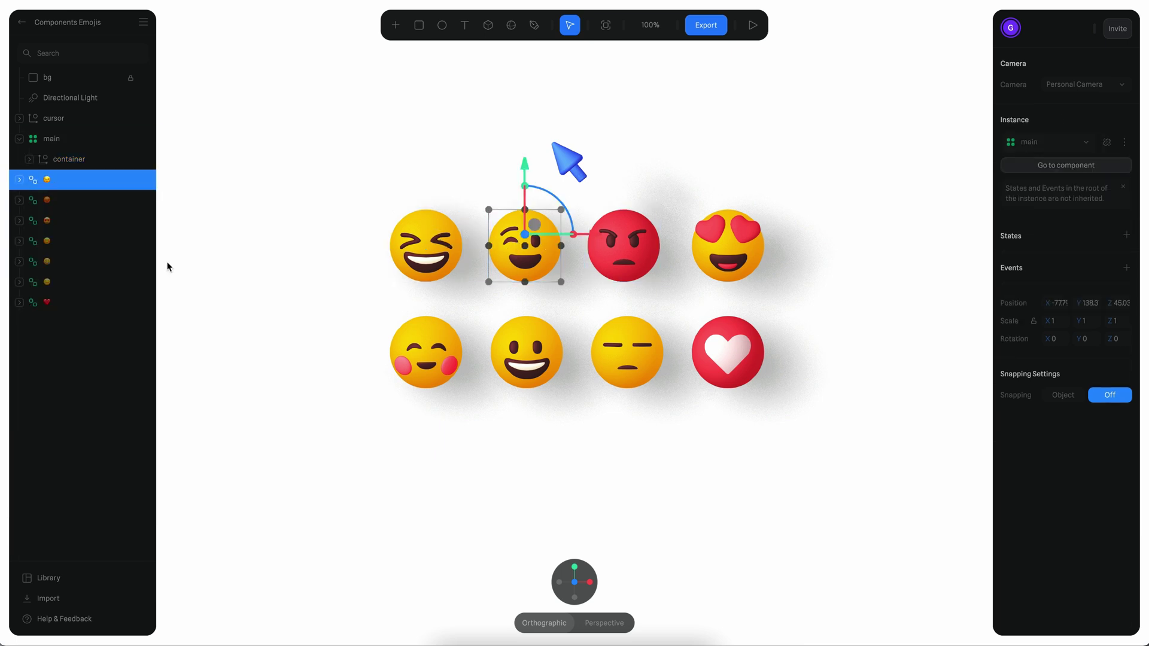
left_click(20, 180)
left_click(29, 200)
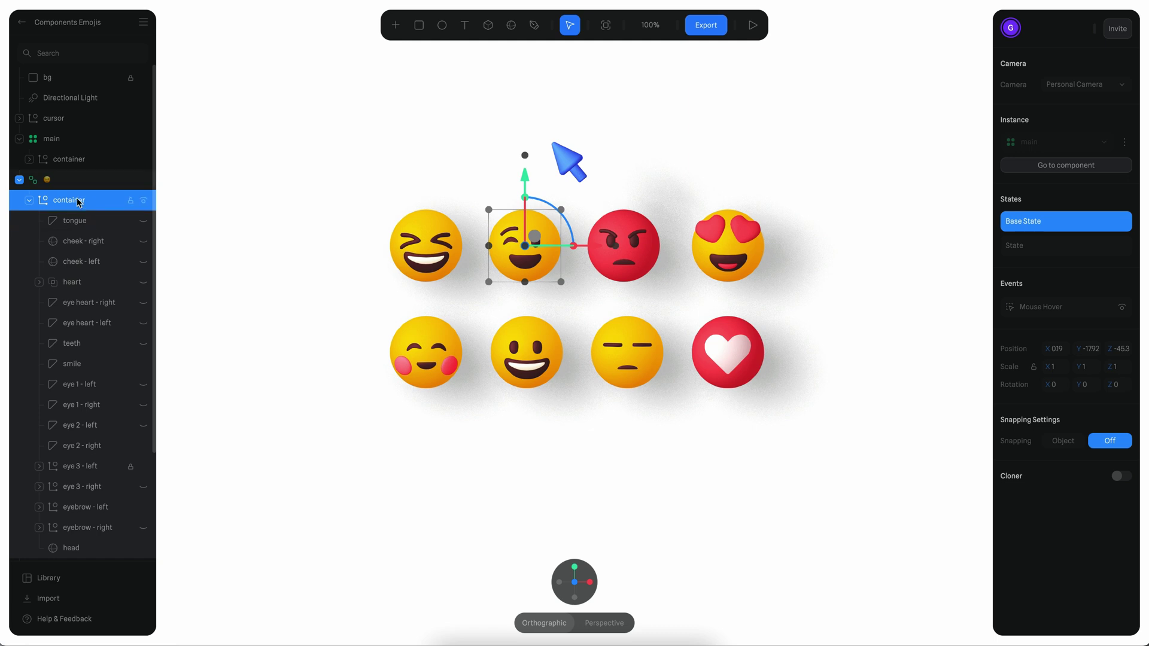
left_click(20, 181)
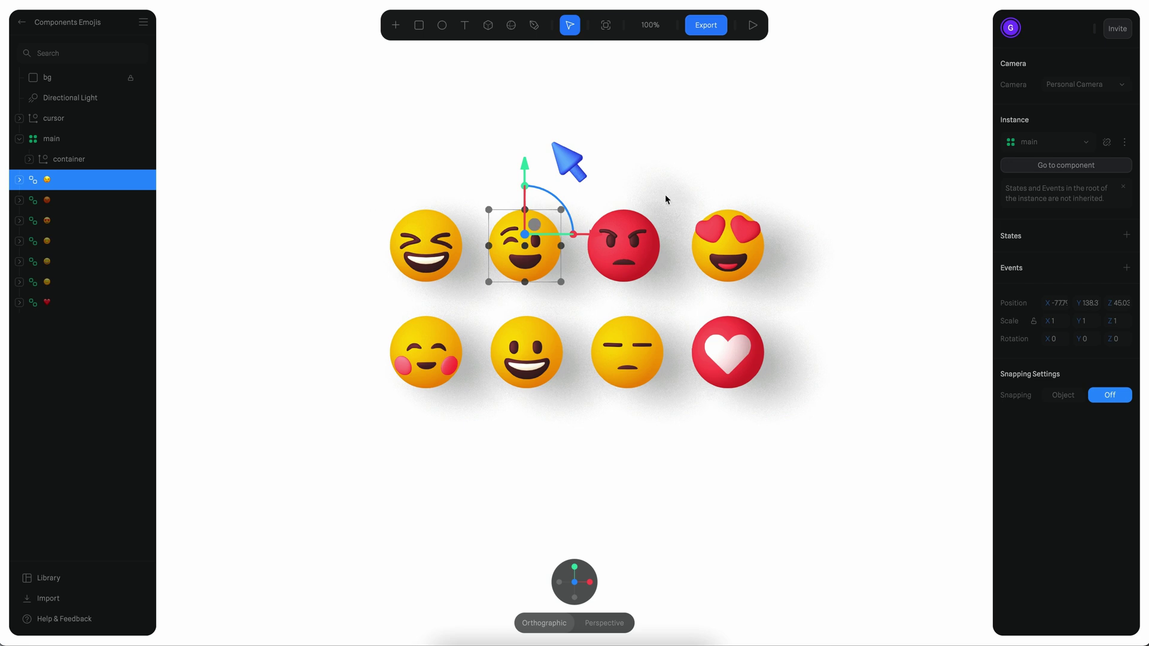
Step: Try resizing the head sphere of the main emoji component, and undo it
left_click(434, 214, "alt+super")
left_click_drag(481, 153, 523, 178, "alt")
scroll(504, 313, "up", 3, "super")
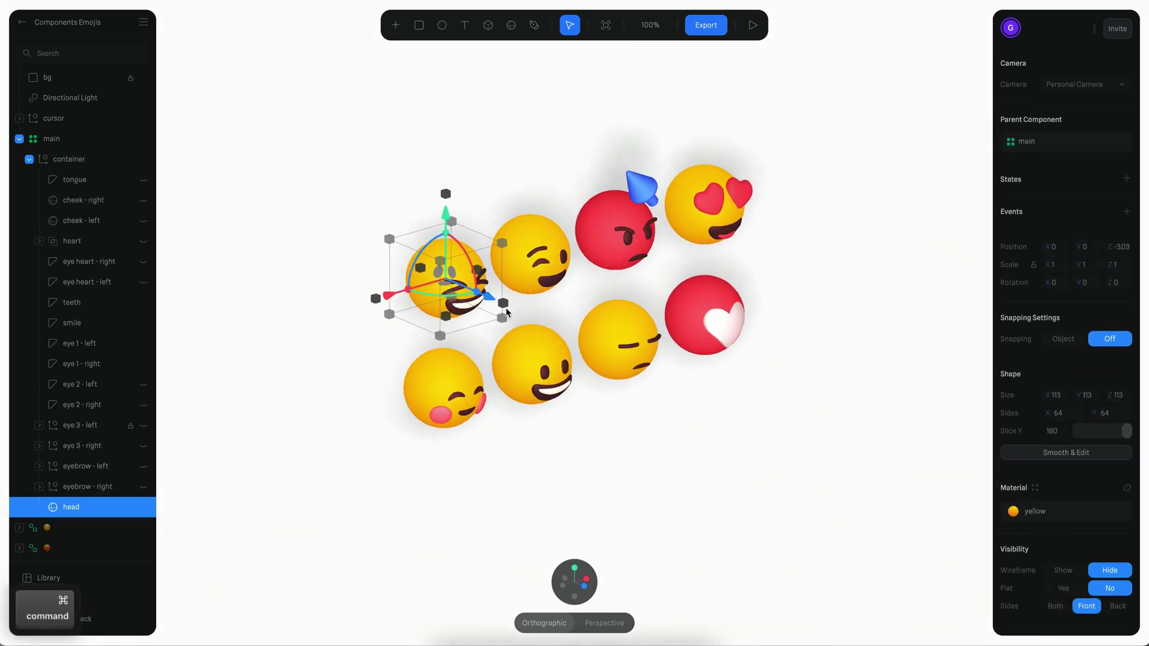
left_click_drag(473, 294, 465, 291, "alt")
key("super+z")
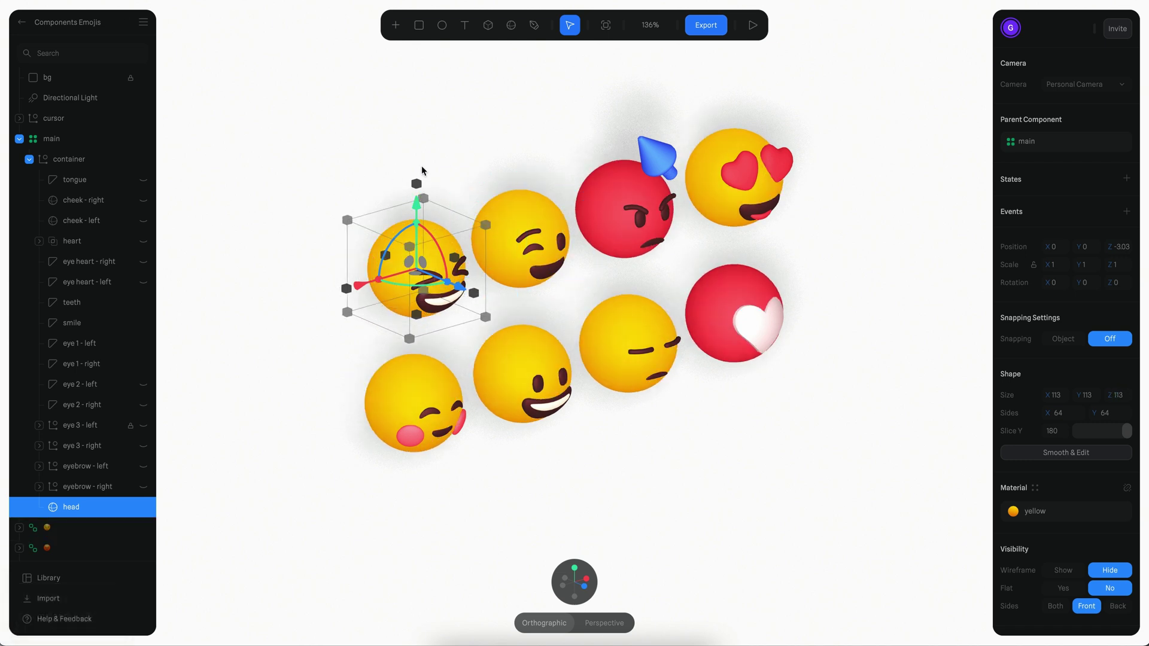
Step: Return the camera to the front view and play the scene to check the hover animation across the emojis
key("alt")
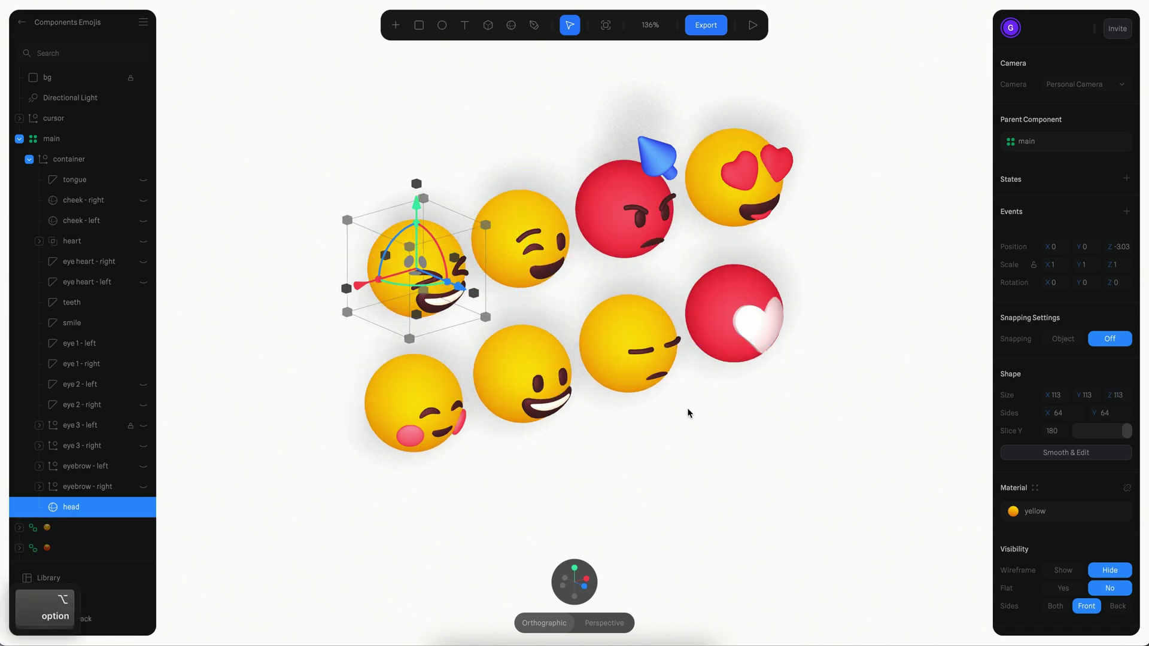
key("alt+r")
scroll(597, 415, "up", 1)
scroll(592, 412, "down", 1, "super")
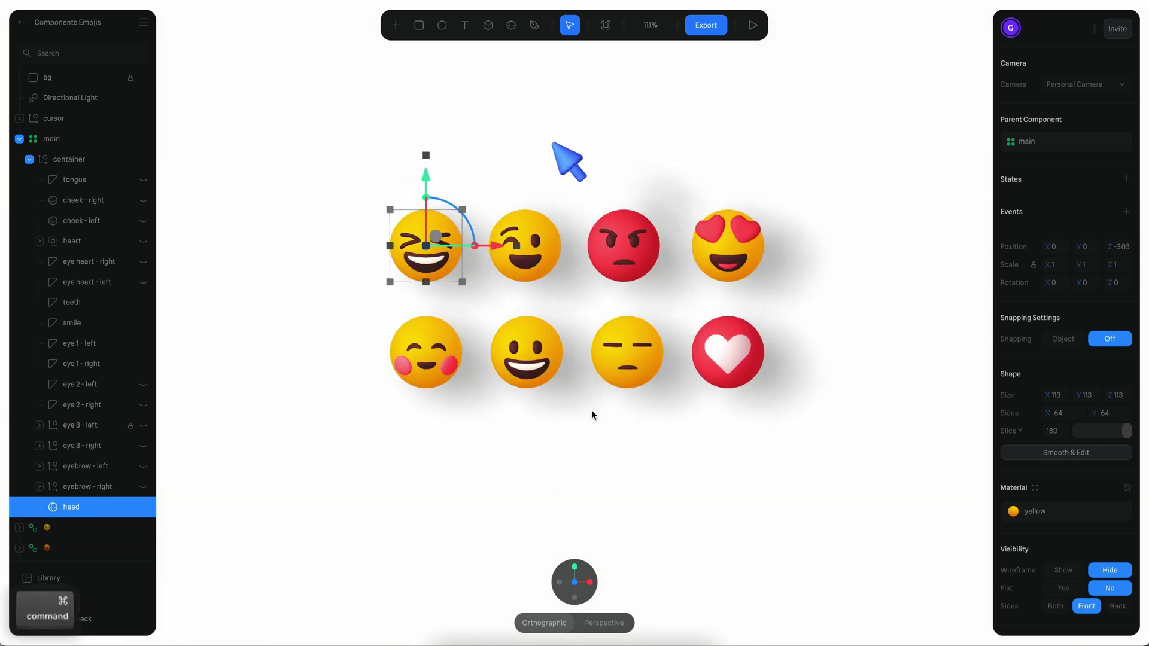
left_click(633, 430)
key("alt")
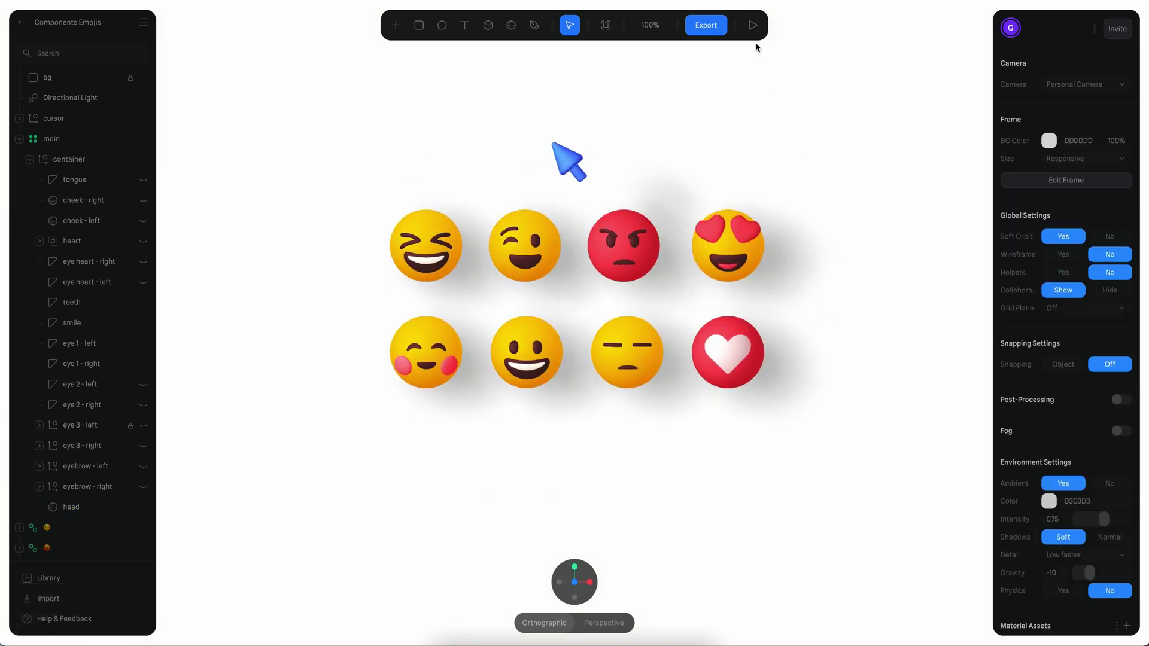
left_click(753, 25)
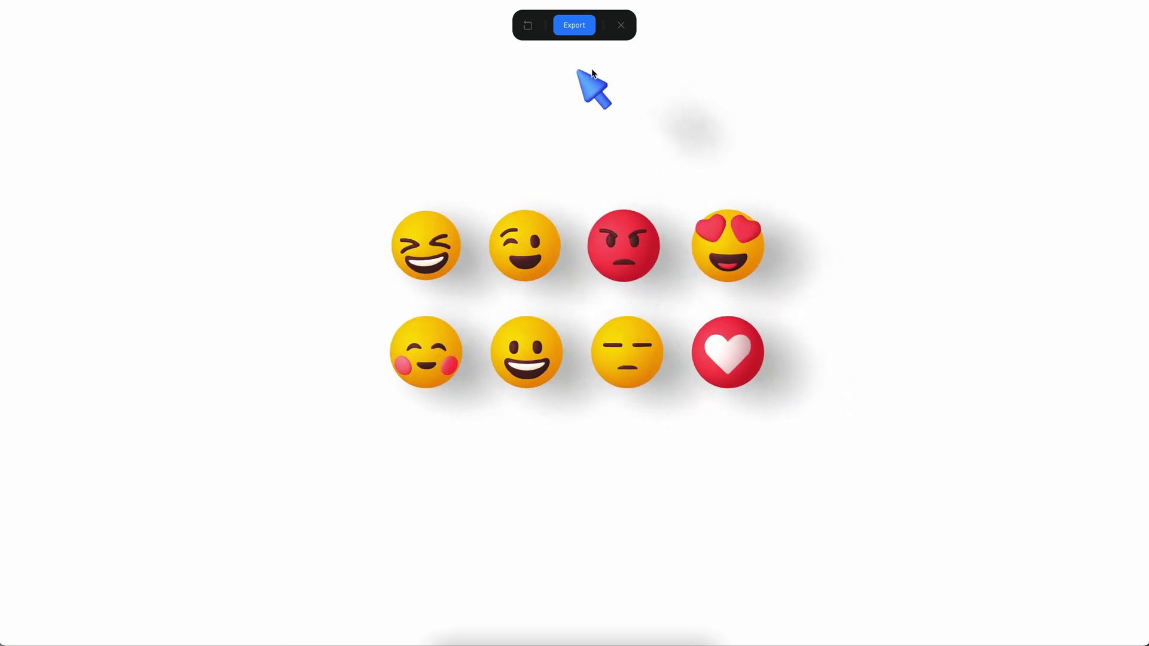
left_click(621, 25)
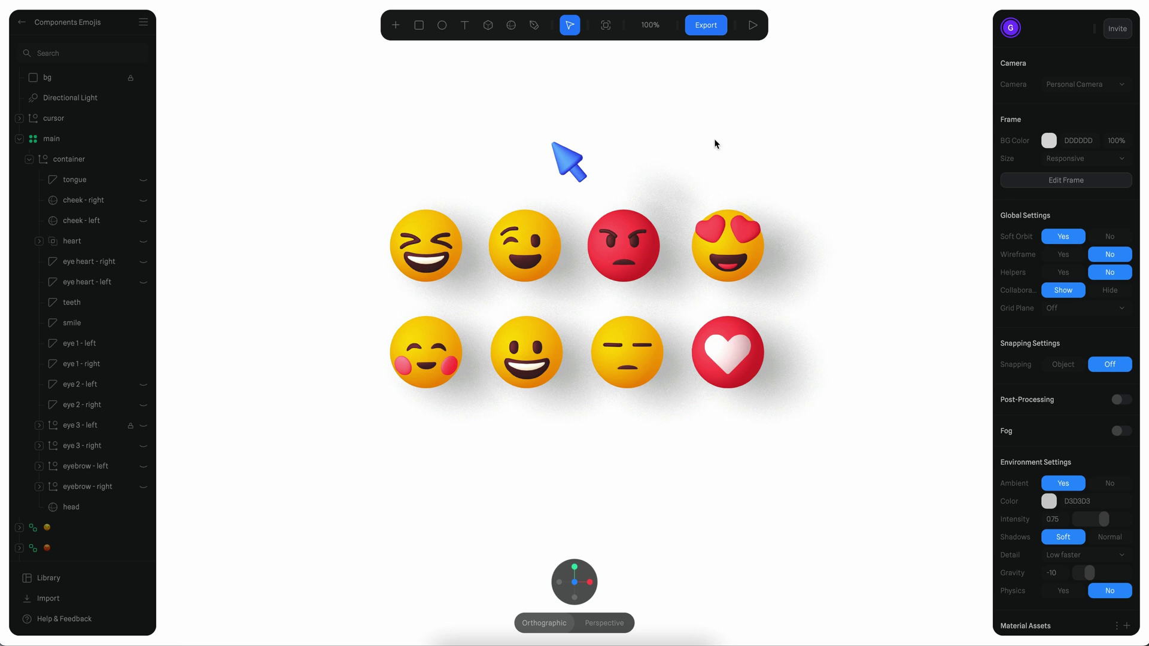
left_click(753, 24)
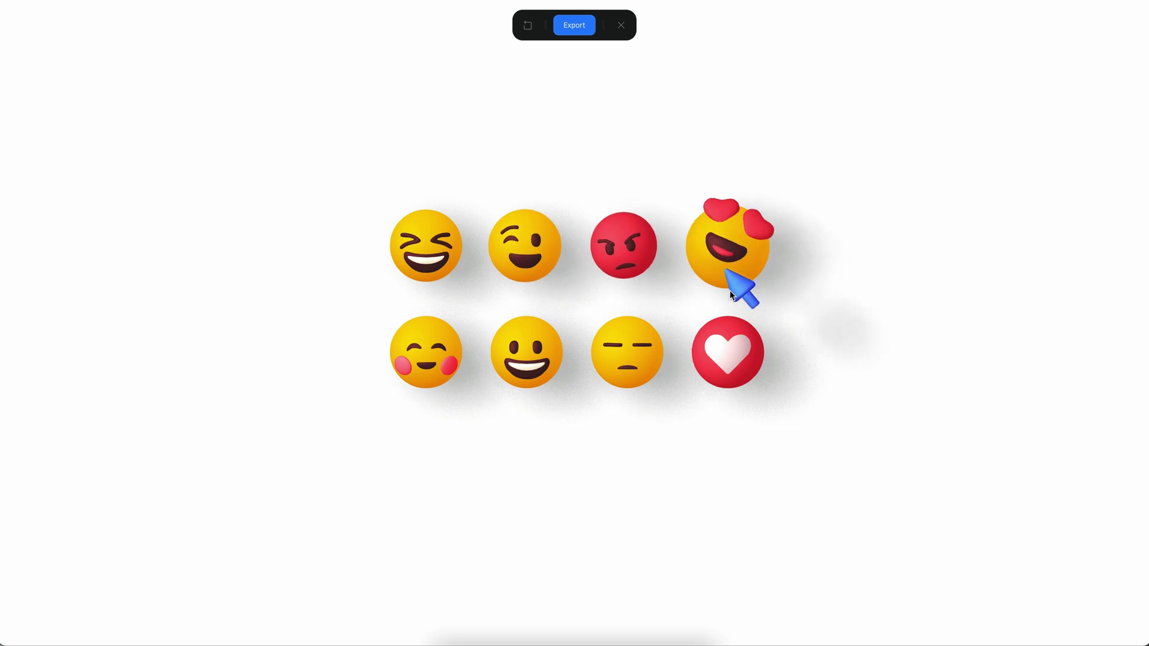
left_click(620, 25)
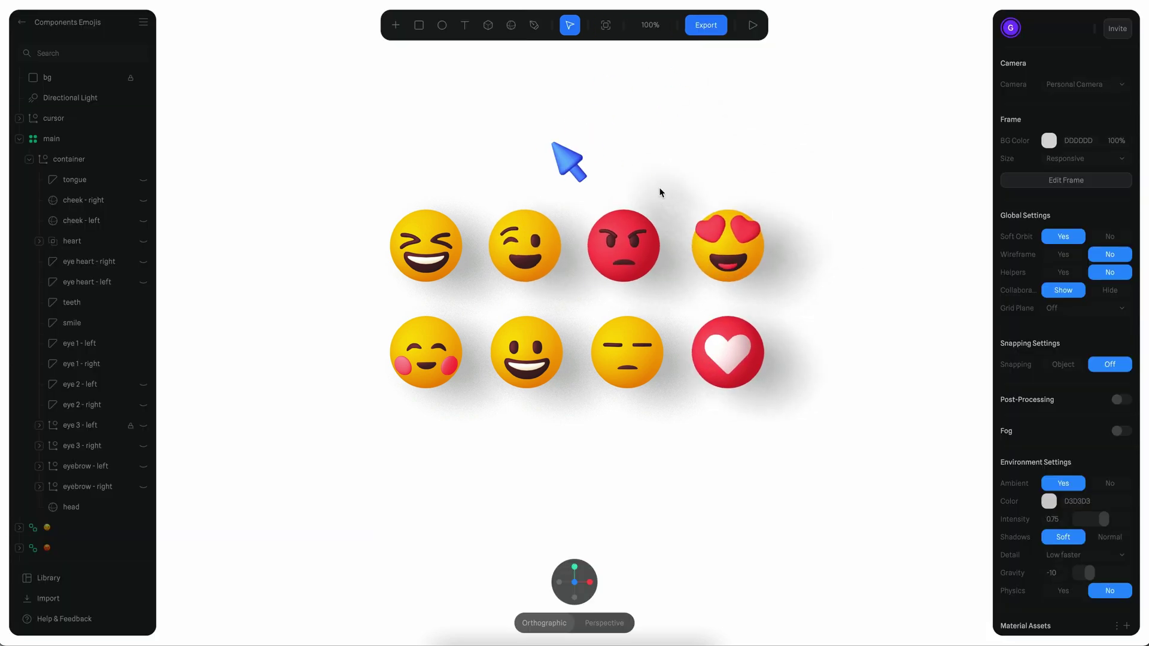
Step: Inspect the Follow event settings of the blue cursor object and play the scene to test it over the emojis
left_click(572, 160)
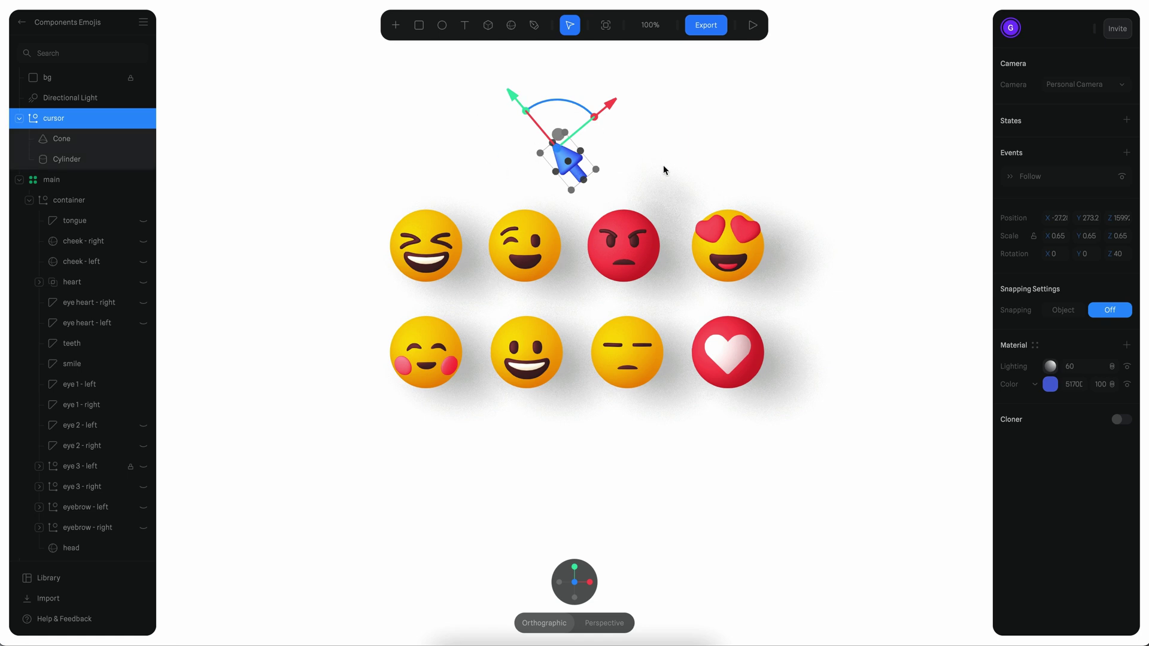
left_click(1038, 178)
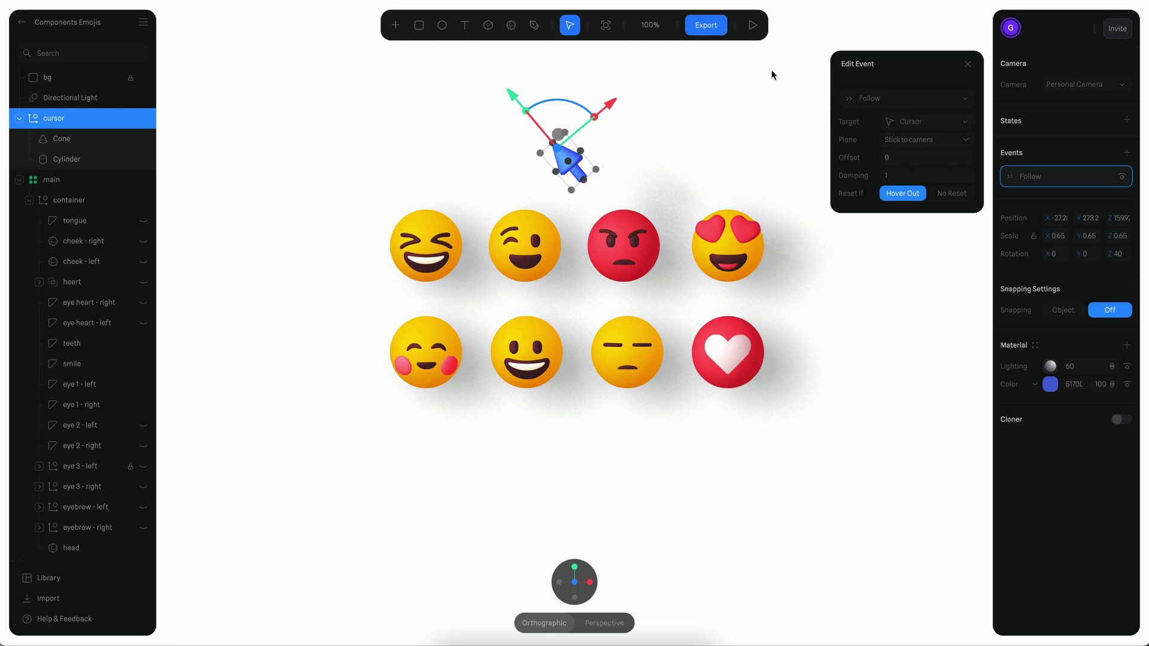
left_click(752, 25)
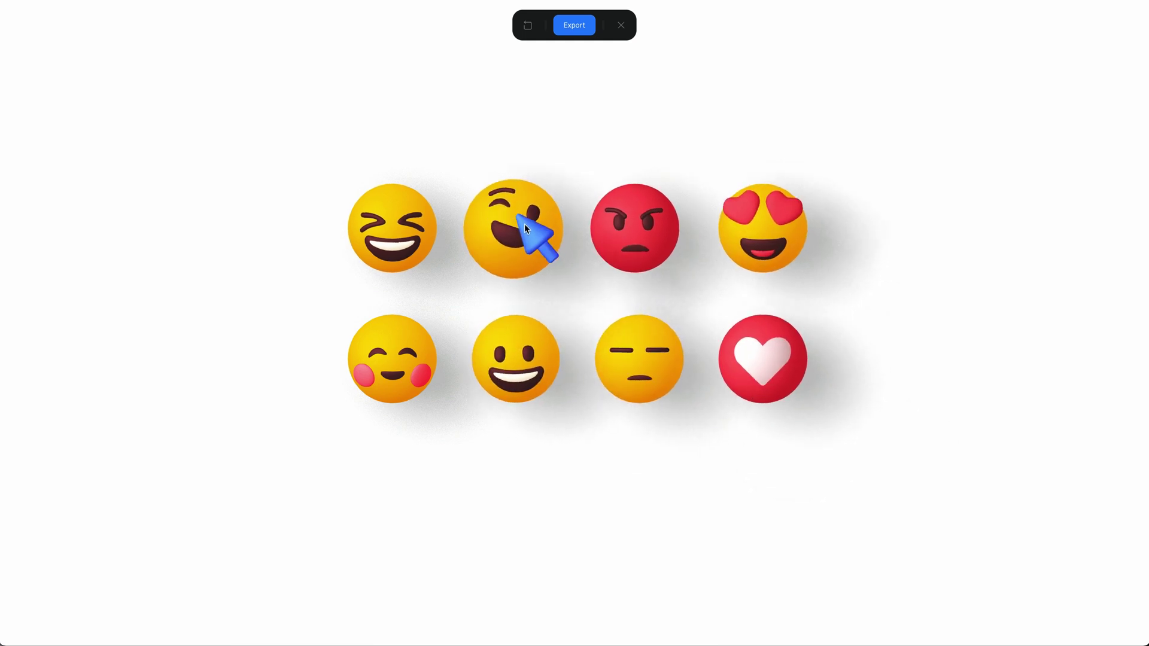
mouse_move(314, 188)
left_mouse_down()
mouse_move(337, 288)
mouse_move(389, 180)
left_mouse_up()
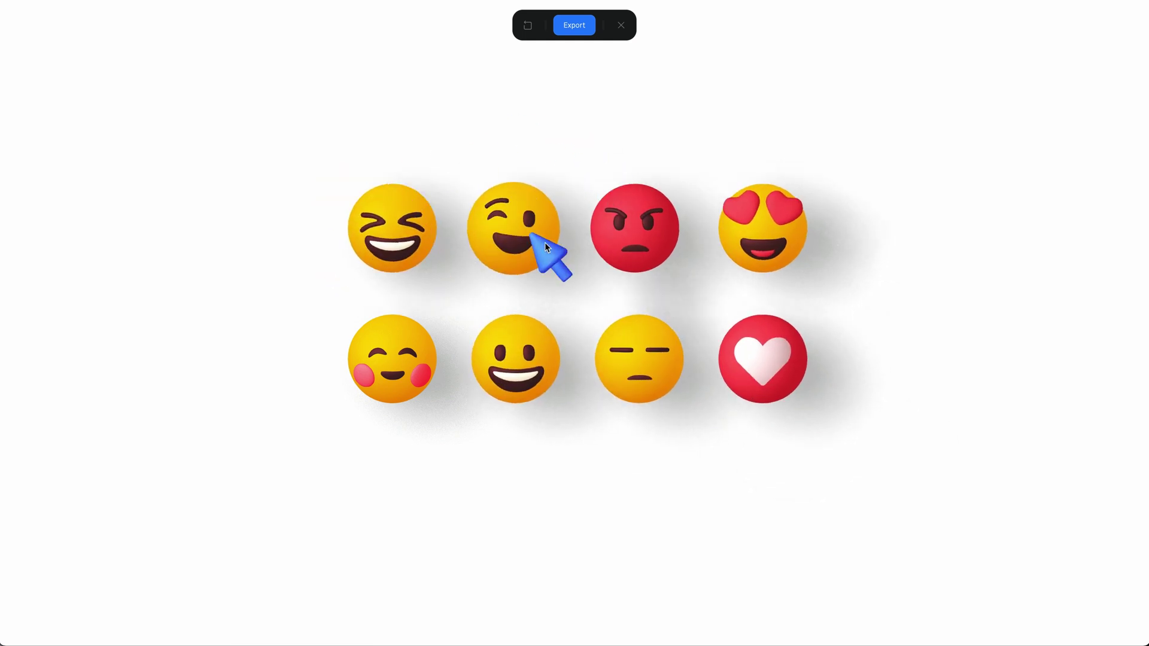
left_click(621, 25)
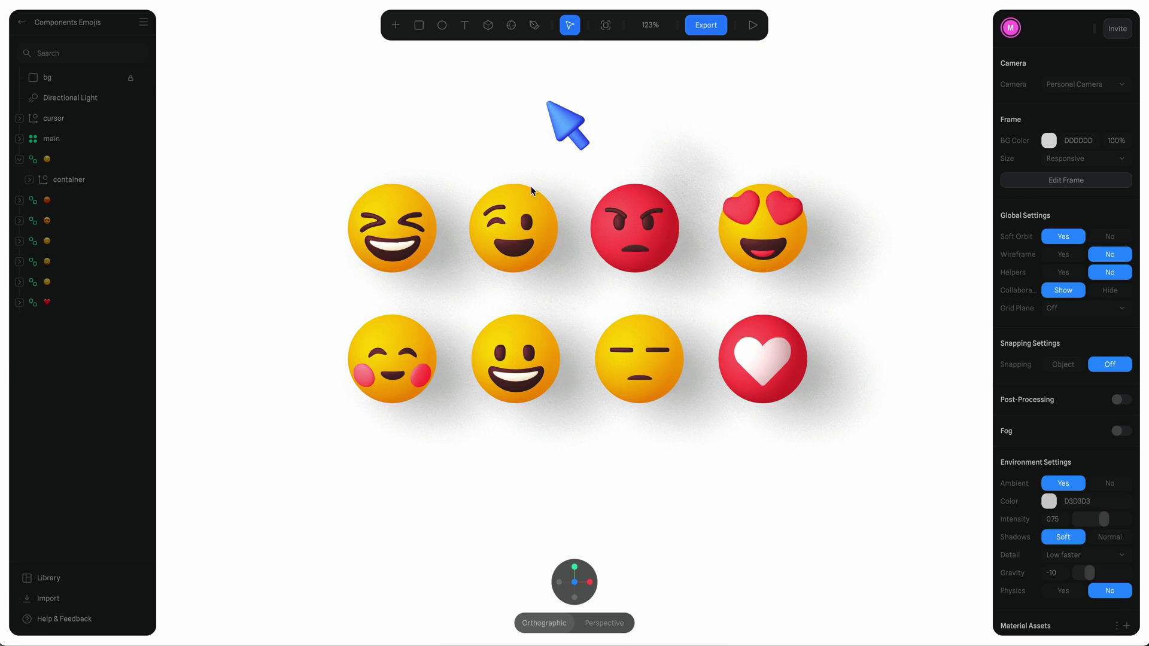
Step: Override the hover State of the container in the winking emoji instance by rotating it to about 27.33 on Z
left_click(516, 203)
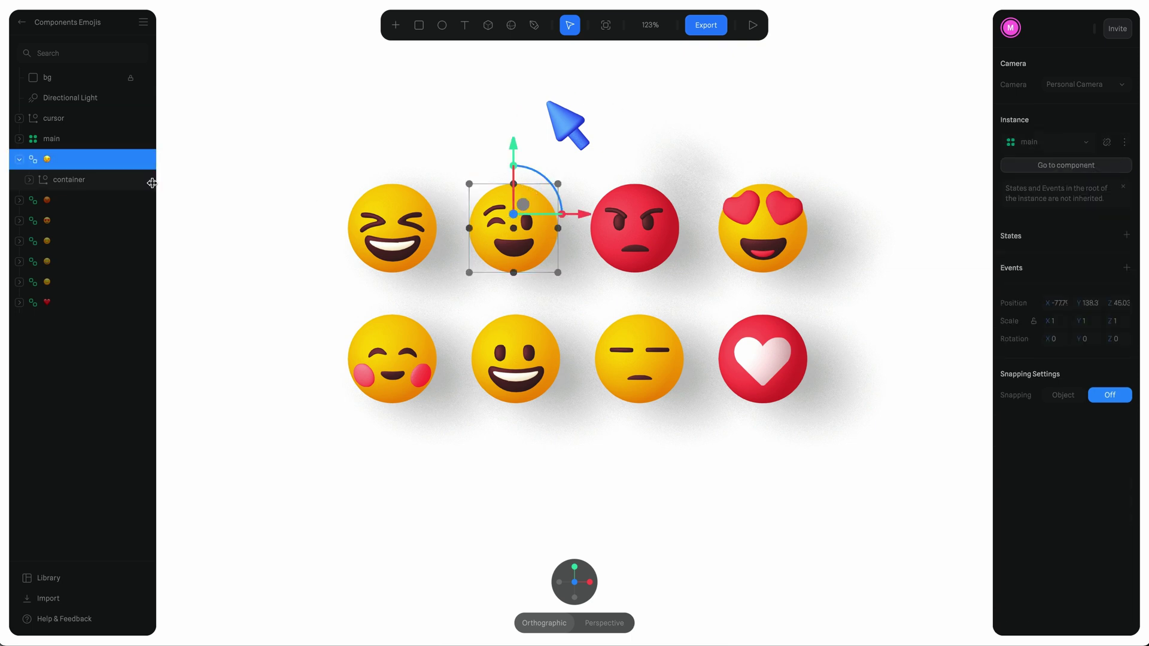
left_click(94, 180)
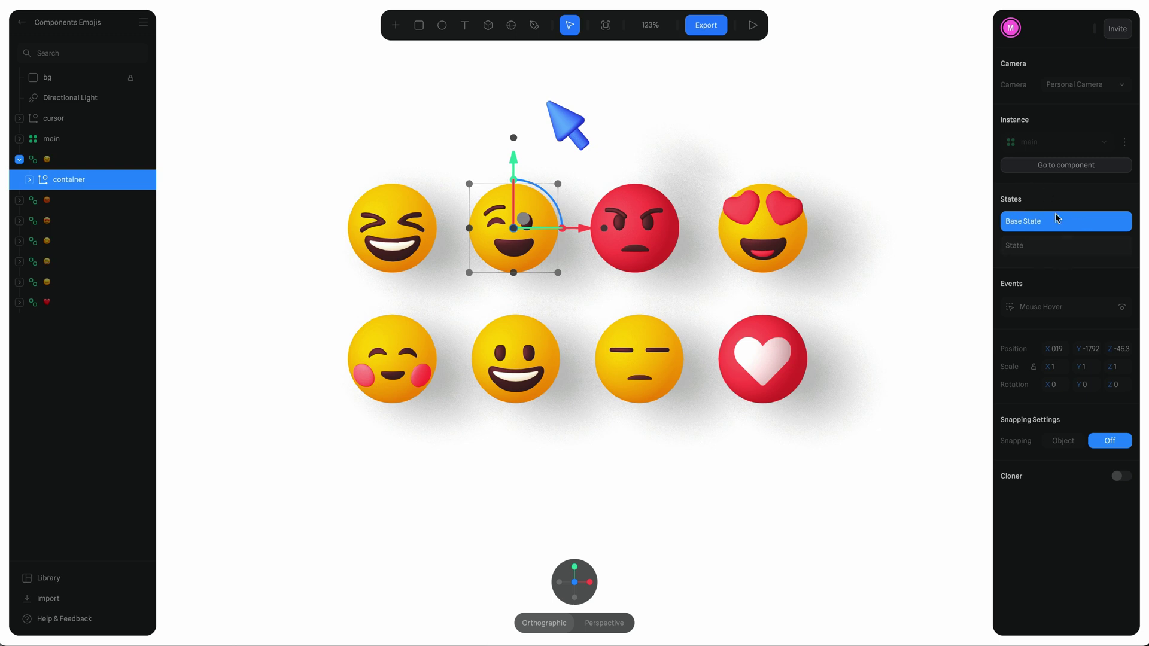
left_click(1020, 245)
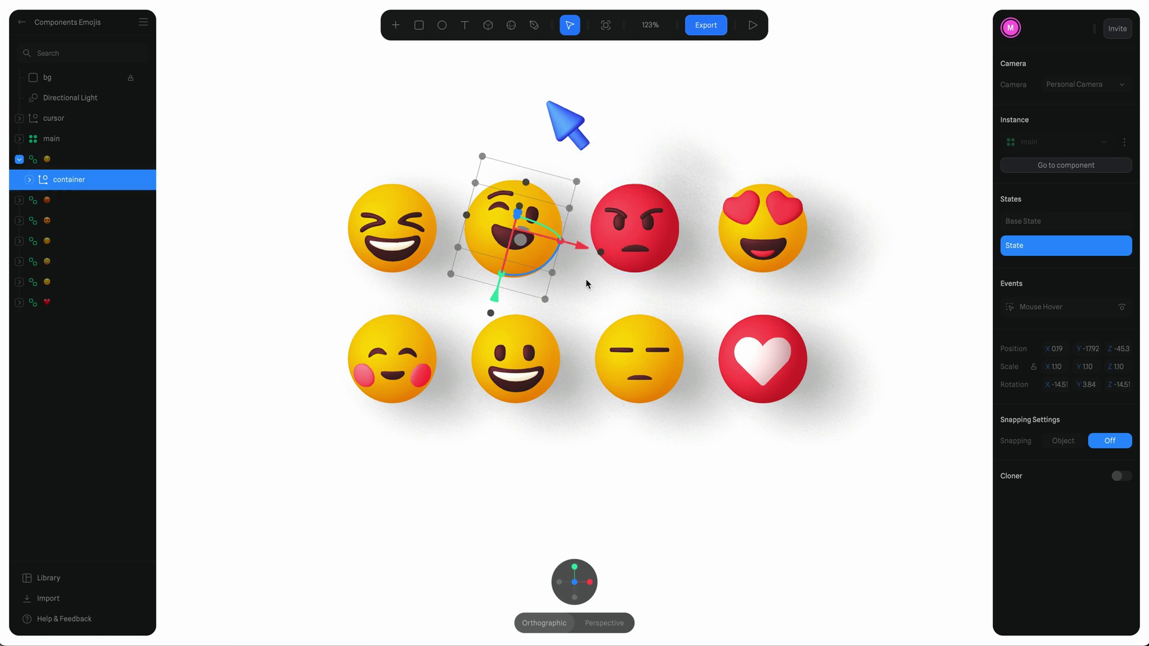
left_click_drag(544, 265, 566, 211)
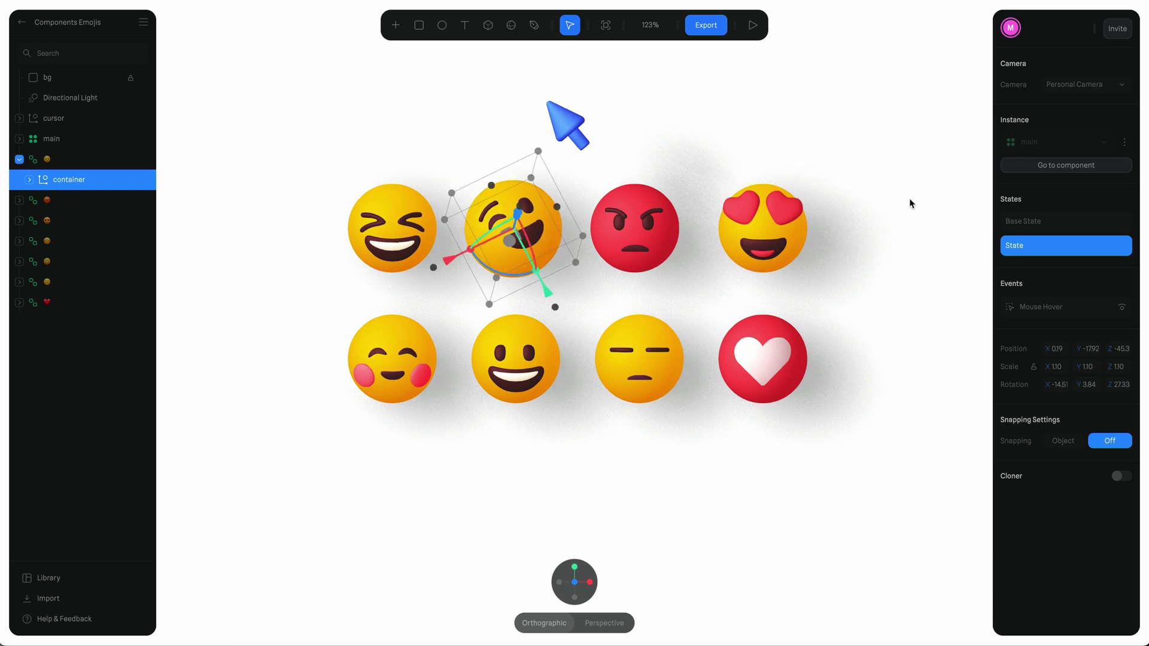
Step: Set the Mouse Hover spring transition's velocity to 40 for the winking emoji's container and play the scene
left_click(1053, 307)
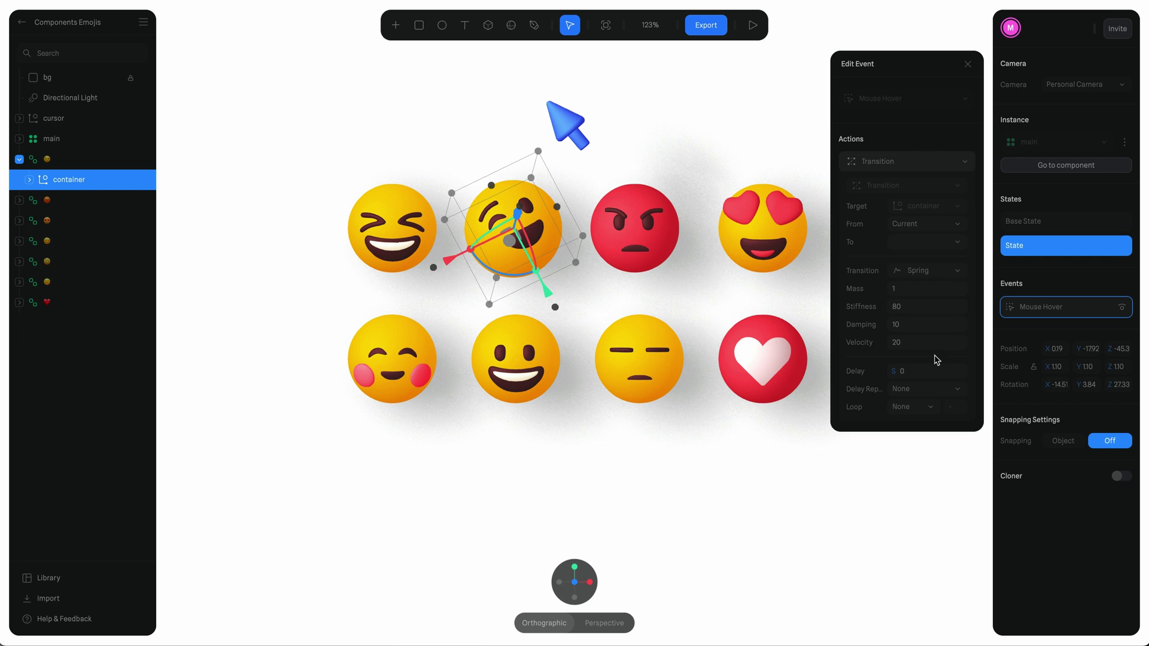
left_click(906, 345)
type("40")
key("Return")
left_click(752, 25)
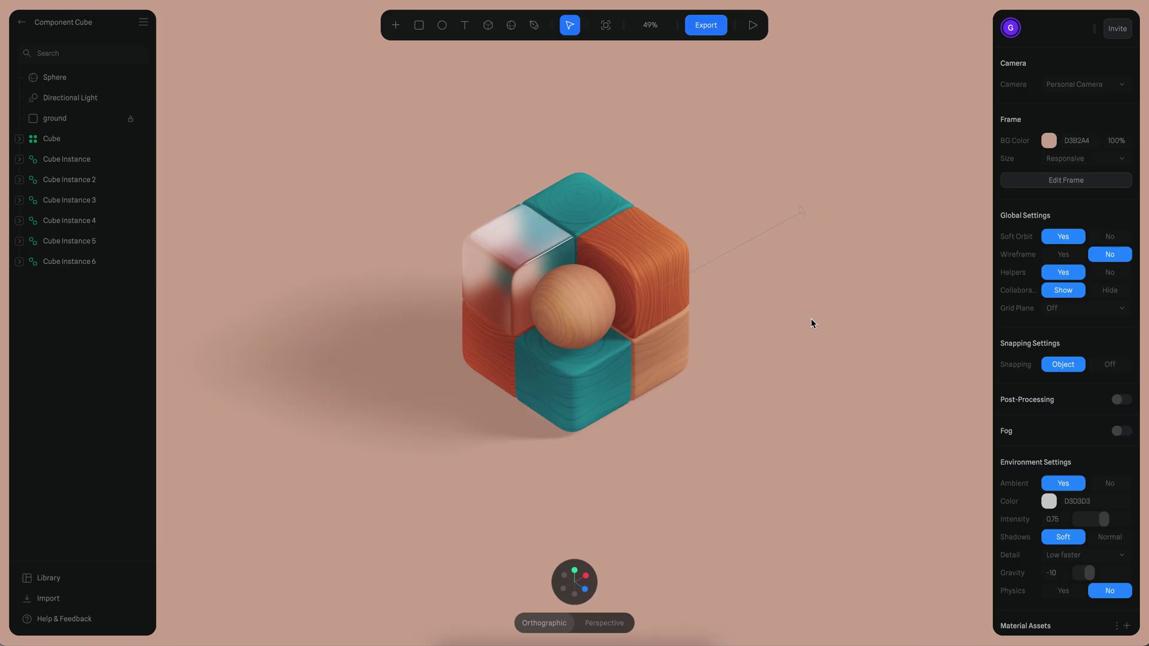
Step: Examine the cube assembly's instances and select the teal main Cube component
left_click_drag(791, 354, 802, 401, "alt")
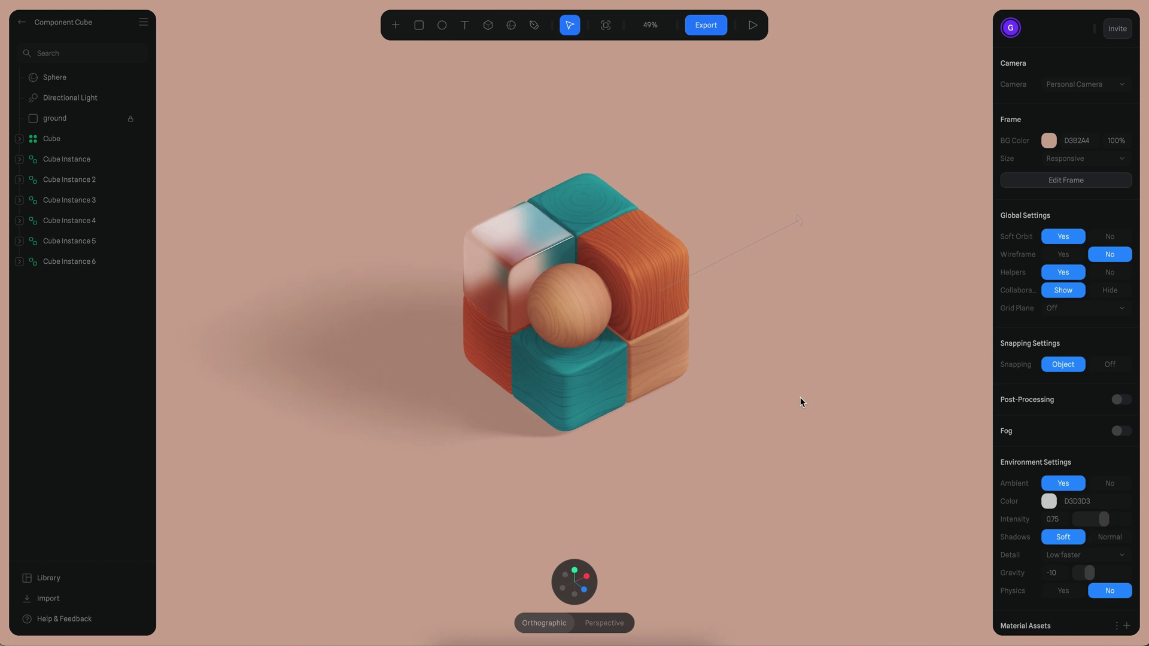
left_click_drag(738, 385, 757, 393, "alt")
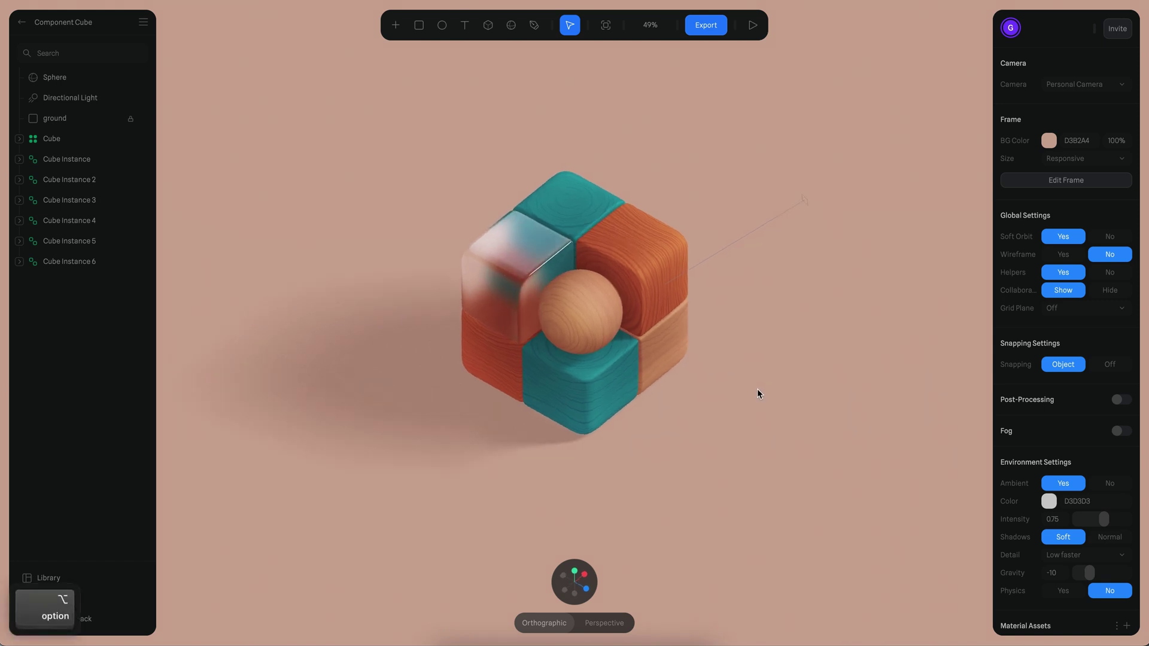
left_click(611, 231)
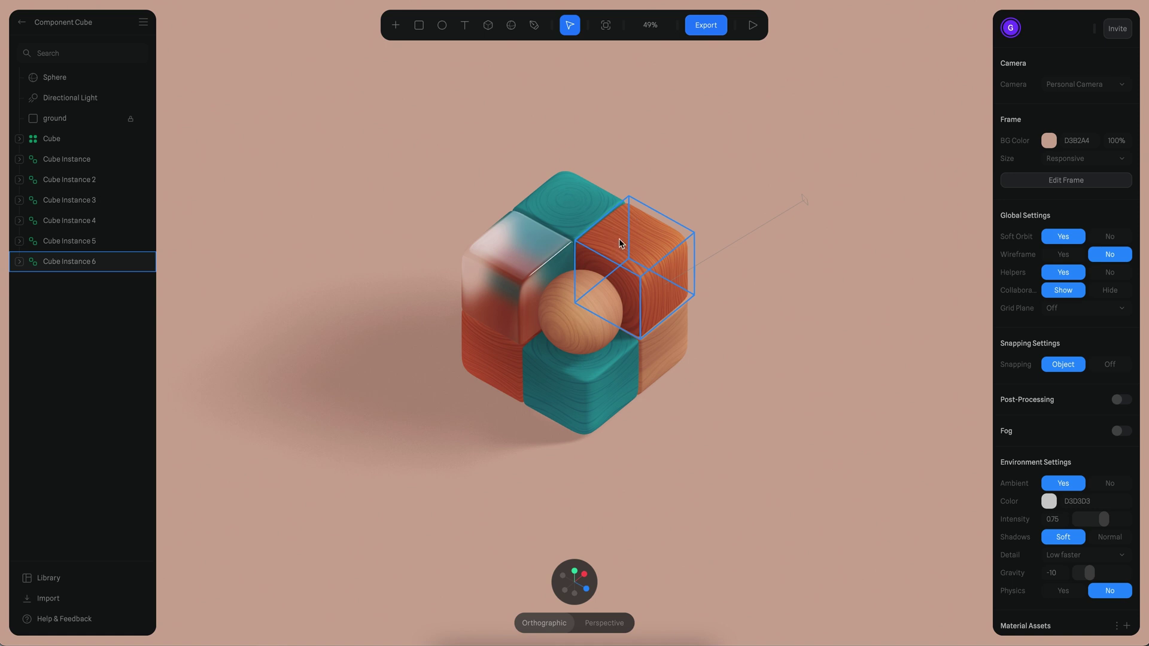
left_click(480, 264)
left_click(634, 390)
left_click(628, 375)
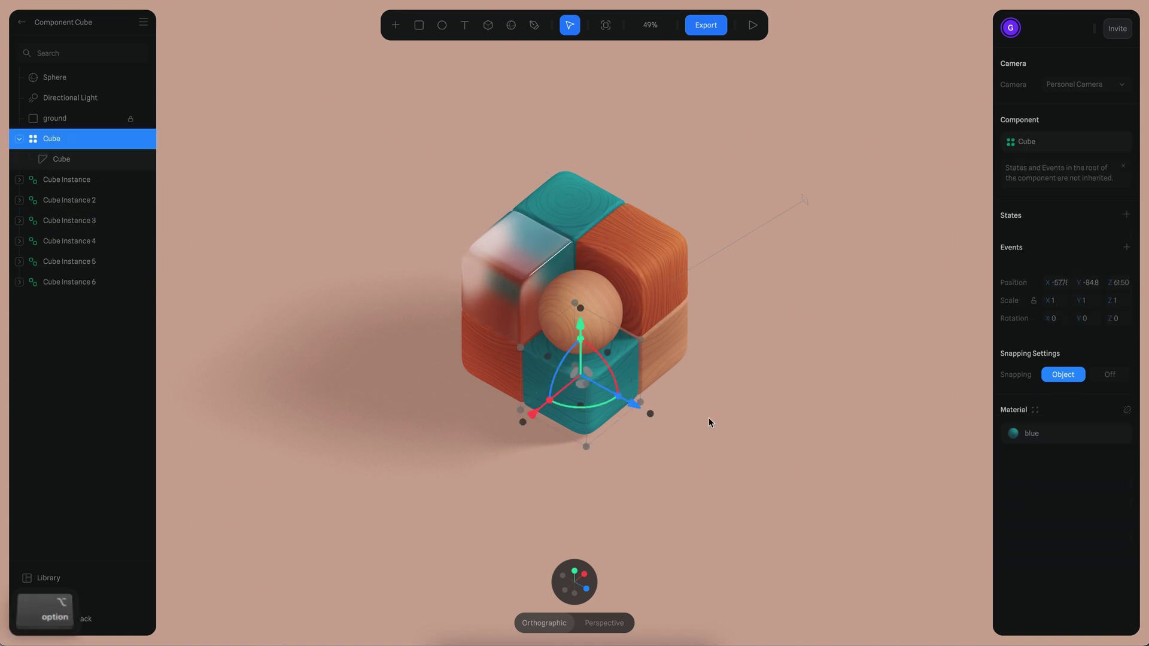
Step: Try pulling one side face of the main cube's mesh outward in mesh editing, and undo it
scroll(688, 383, "up", 5)
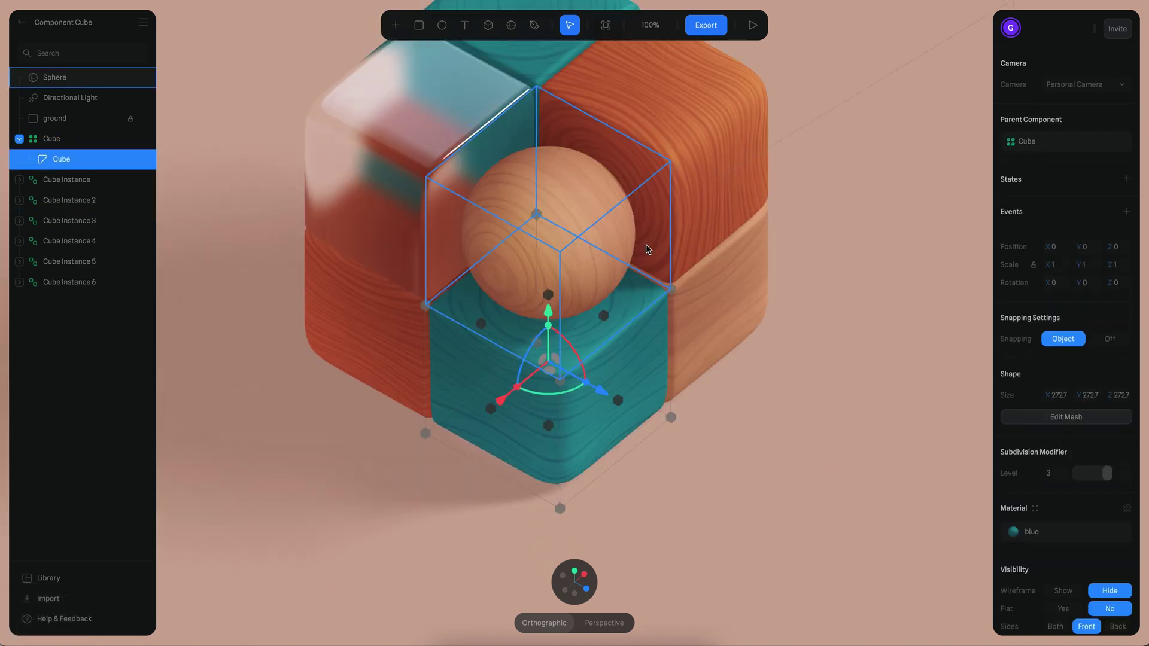
left_click(1034, 419)
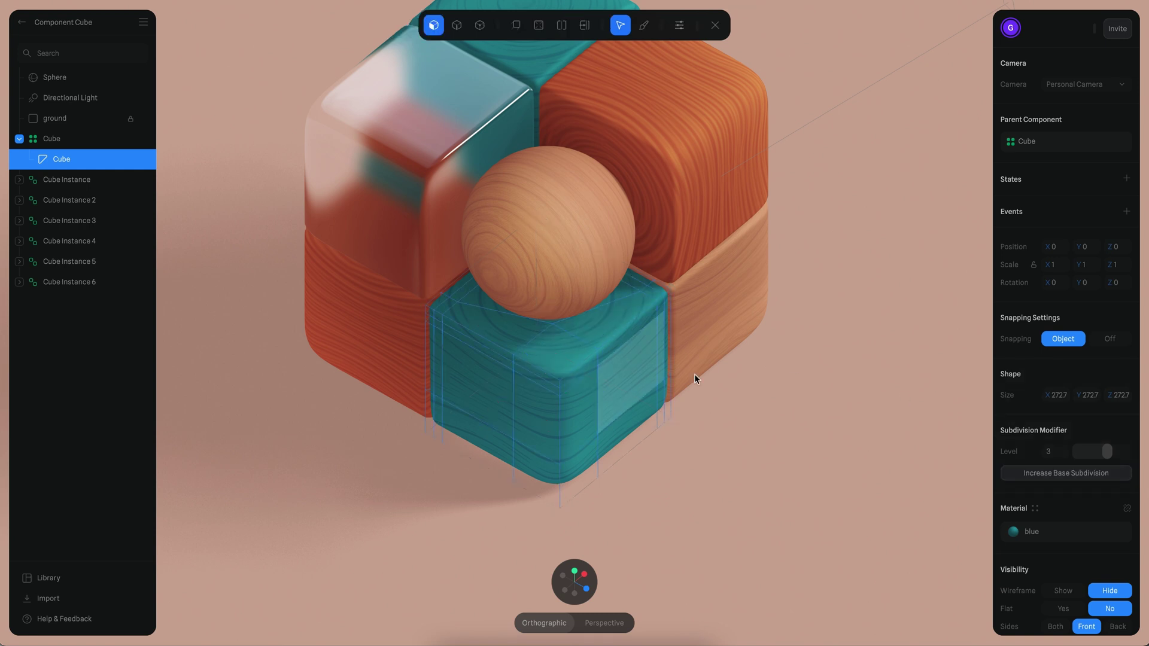
left_click(611, 365)
left_click_drag(680, 405, 806, 328)
key("super+z")
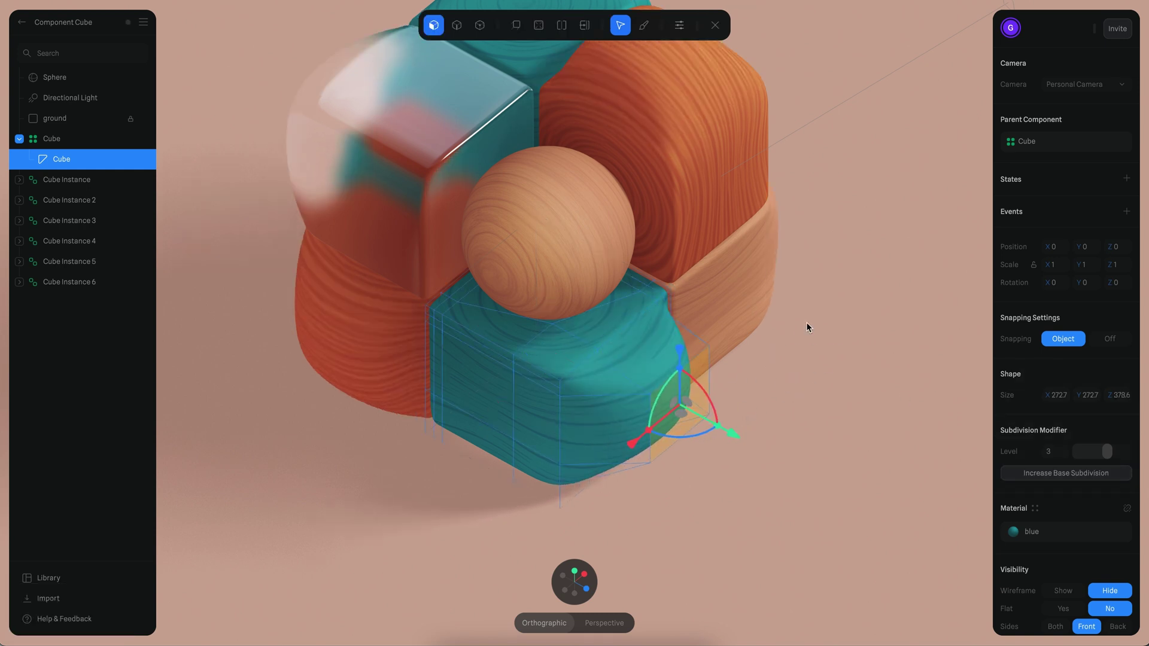
scroll(735, 301, "down", 3, "alt")
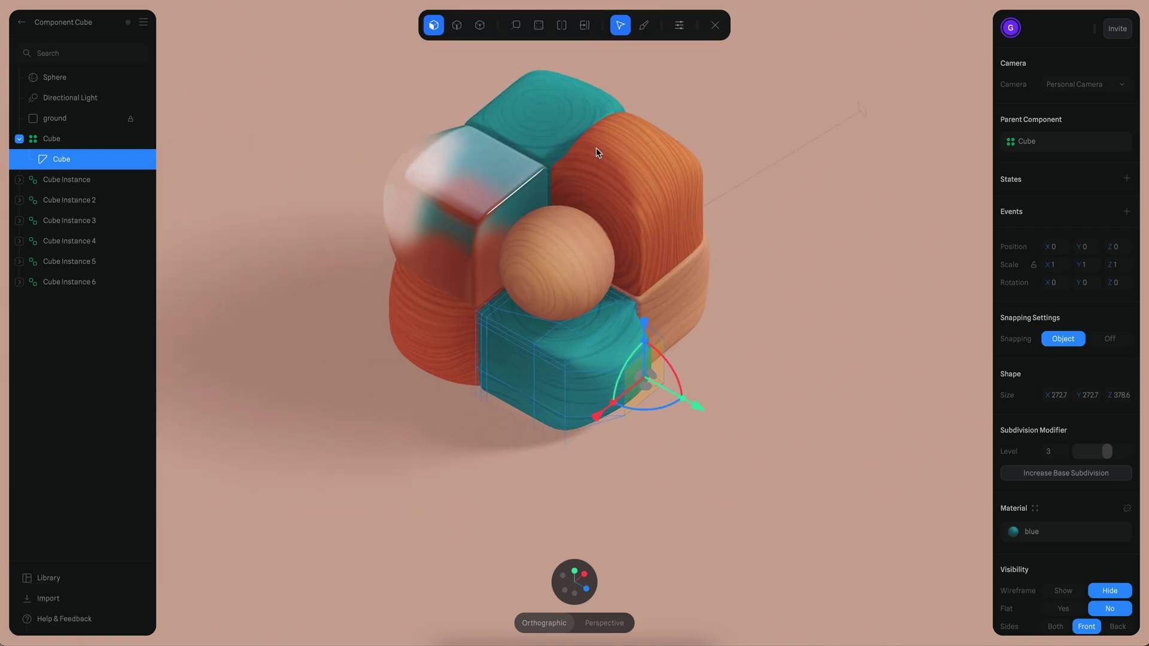
key("super+z")
key("super+z")
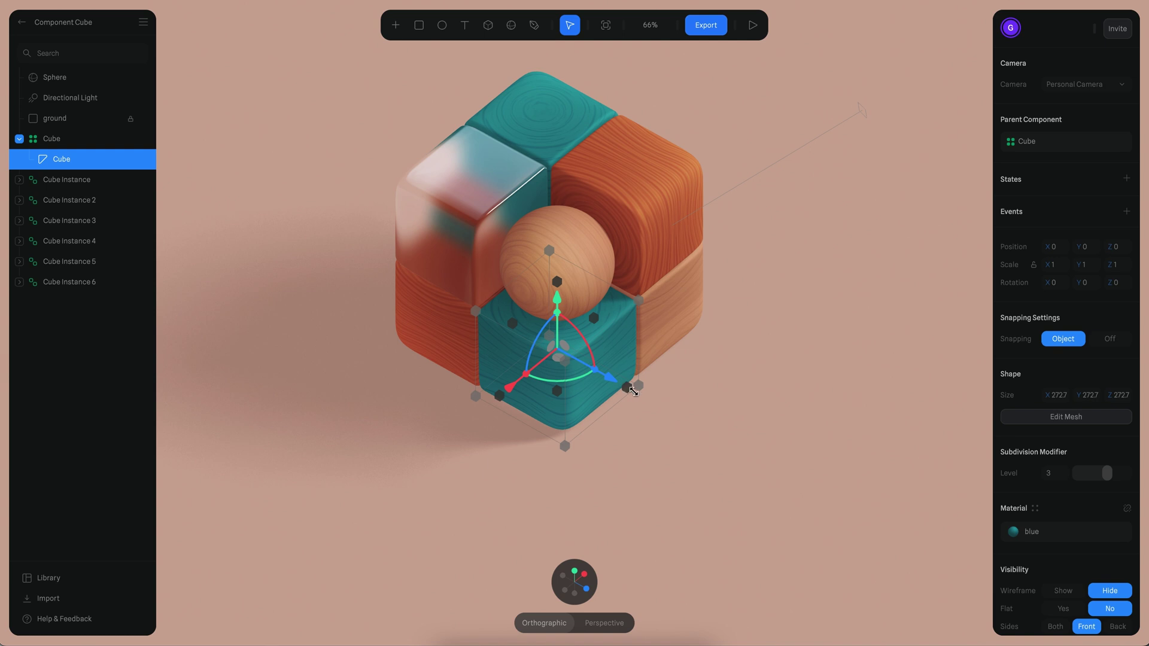
Step: Try stretching the main cube's mesh along its Z axis to lengthen all instances, and undo the resizing
left_click_drag(633, 391, 698, 405)
scroll(789, 436, "up", 3, "alt")
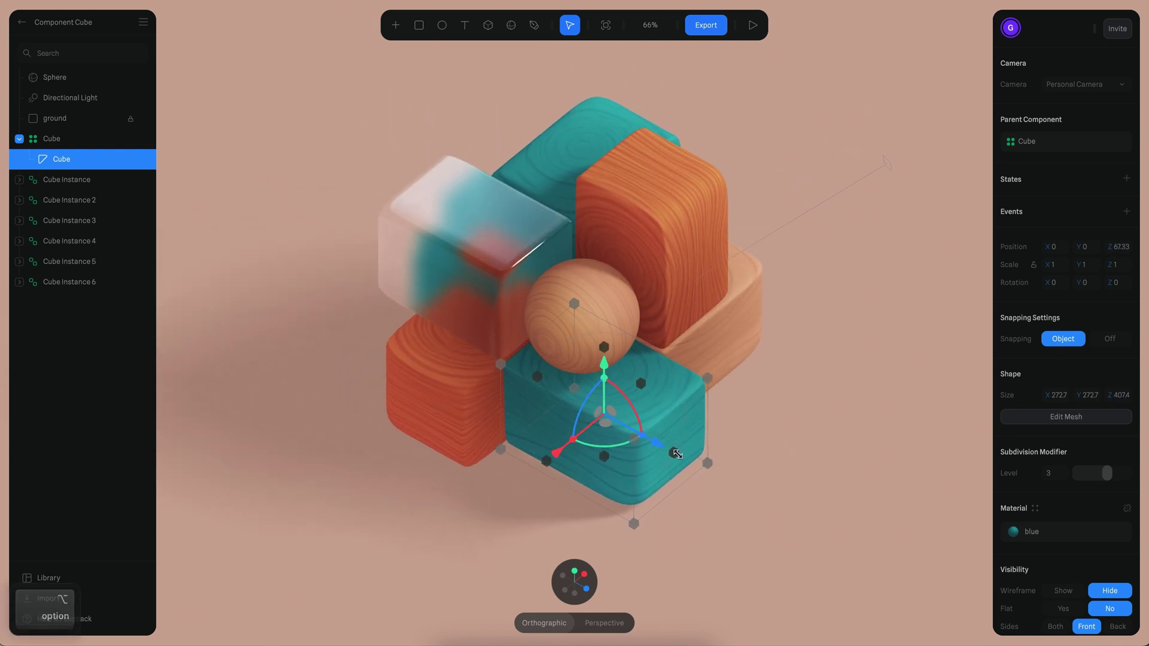
left_click_drag(676, 454, 723, 453)
scroll(730, 407, "down", 3, "alt")
left_click(833, 397)
mouse_move(842, 434)
left_mouse_down("alt")
mouse_move(582, 447)
mouse_move(834, 439)
left_mouse_up("alt")
scroll(791, 392, "up", 3, "alt")
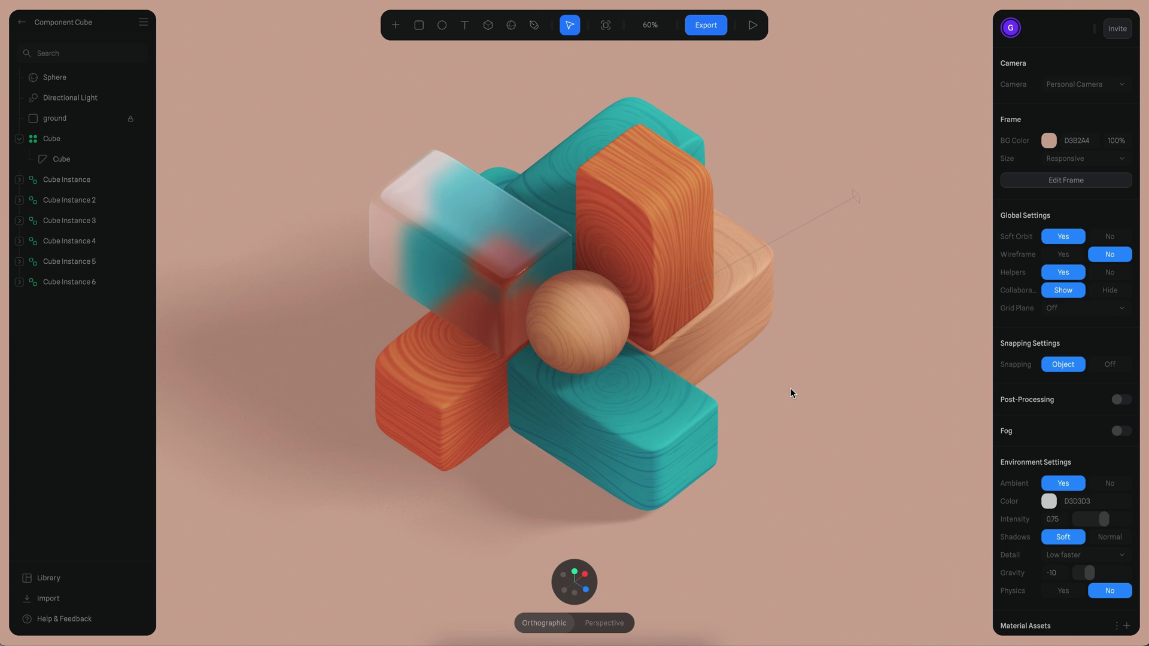
left_click_drag(791, 388, 767, 400, "alt")
key("super+z")
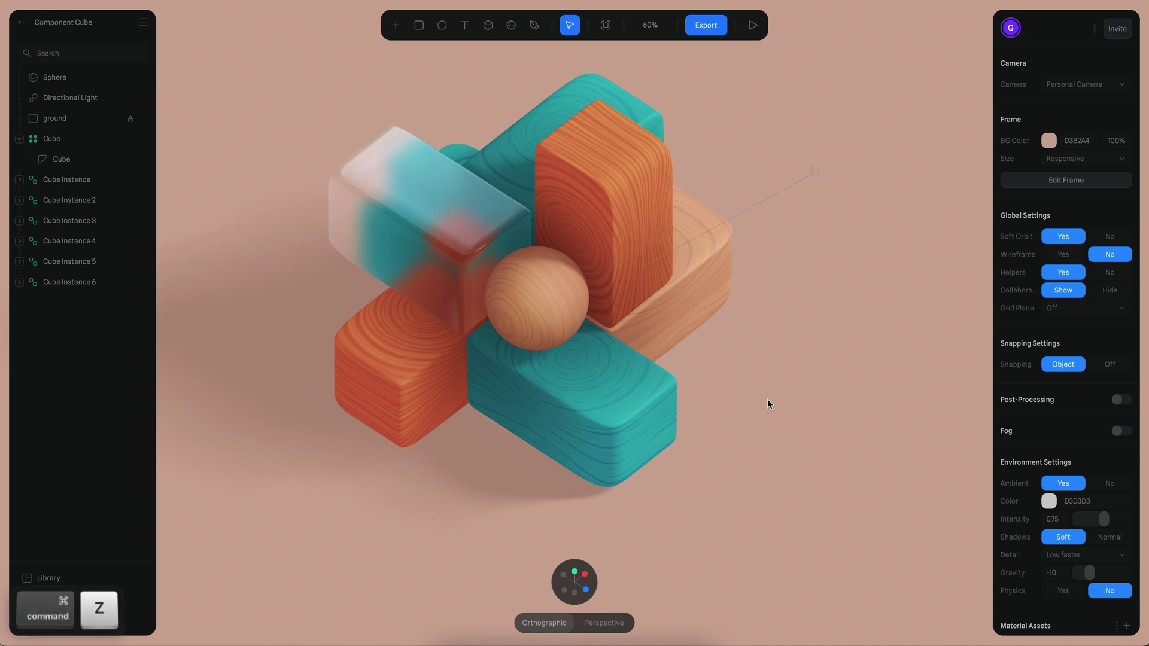
key("super+z")
right_click_drag(725, 417, 763, 398, "alt")
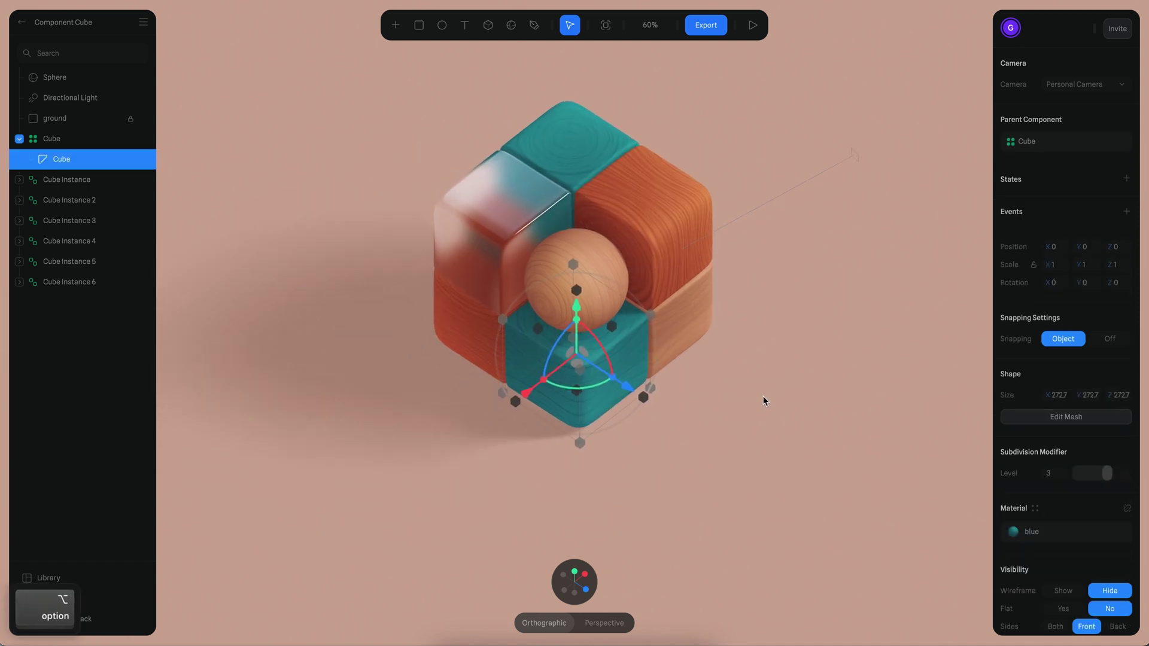
scroll(810, 418, "up", 3, "alt")
left_click_drag(810, 417, 797, 417, "alt")
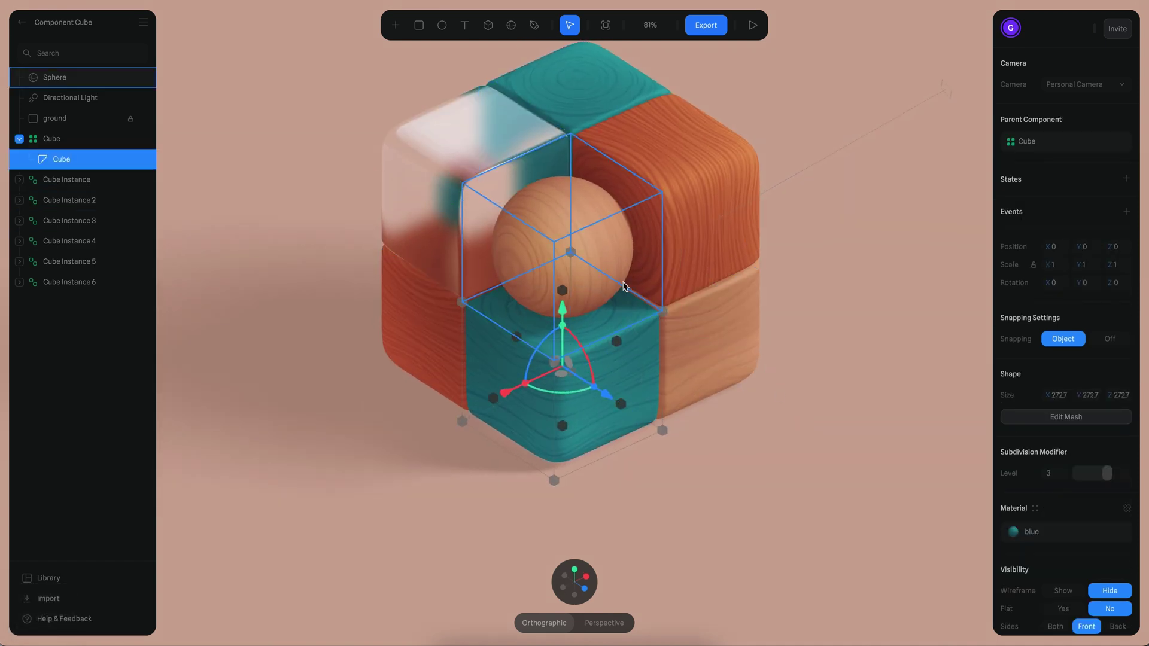
left_click_drag(651, 341, 823, 354, "alt")
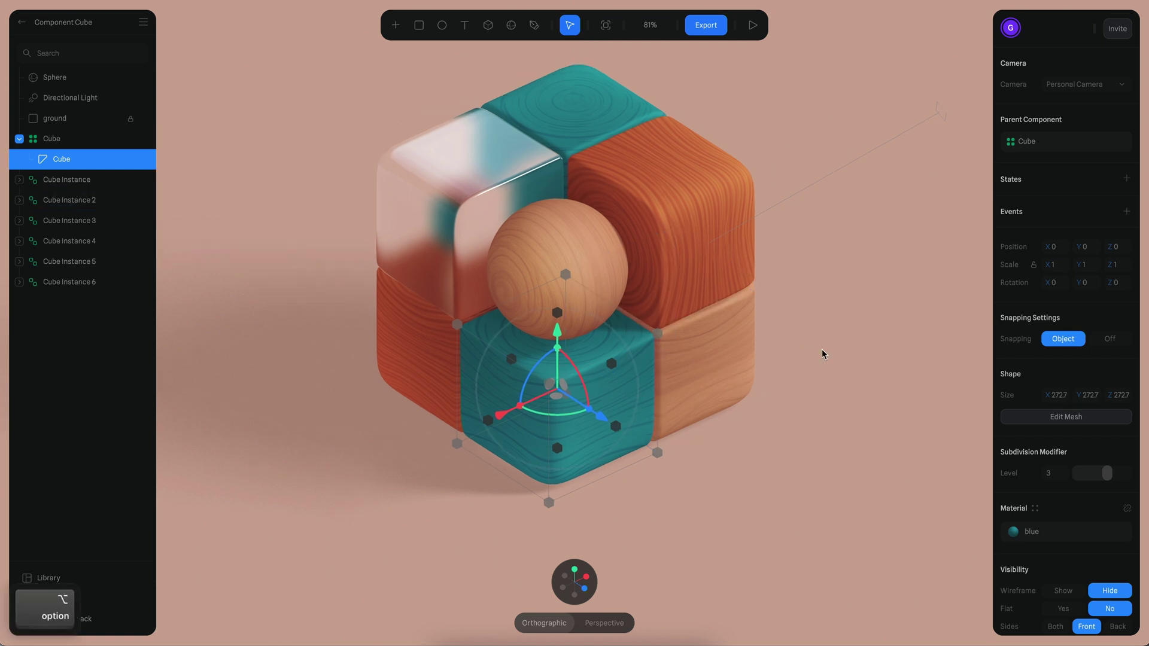
left_click(799, 275)
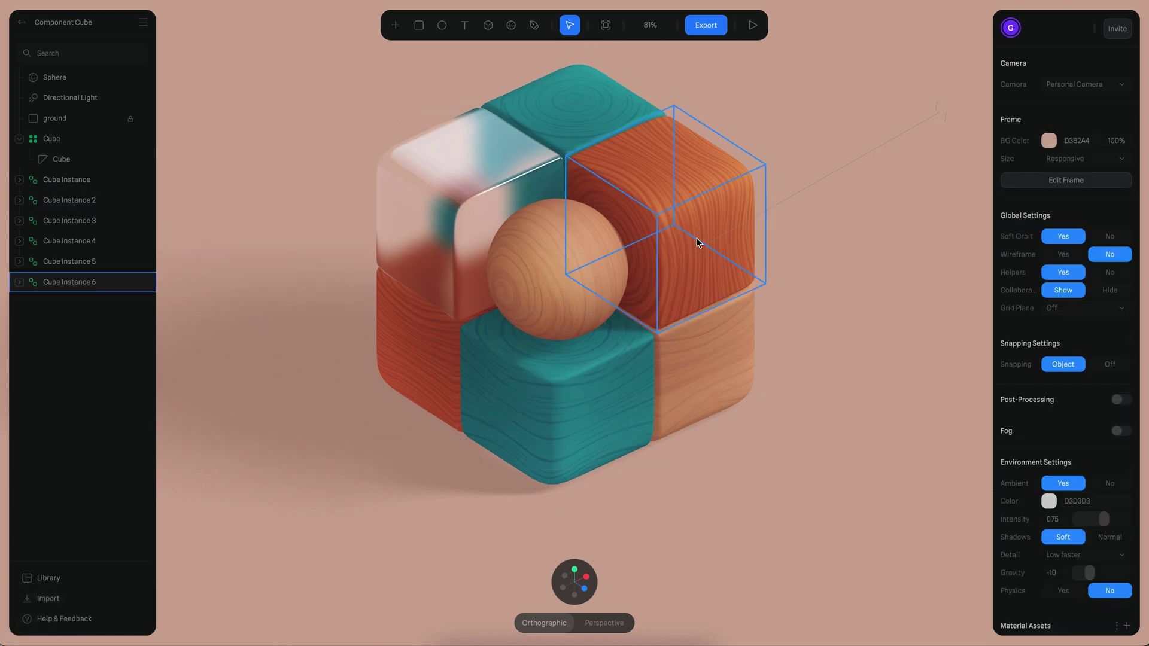
Step: Try toggling the Image layer and raising the Lighting amount in the yellow material of Cube Instance 6's cube, and undo the change
left_click(735, 213, "alt+super")
left_click_drag(756, 234, 777, 289, "alt")
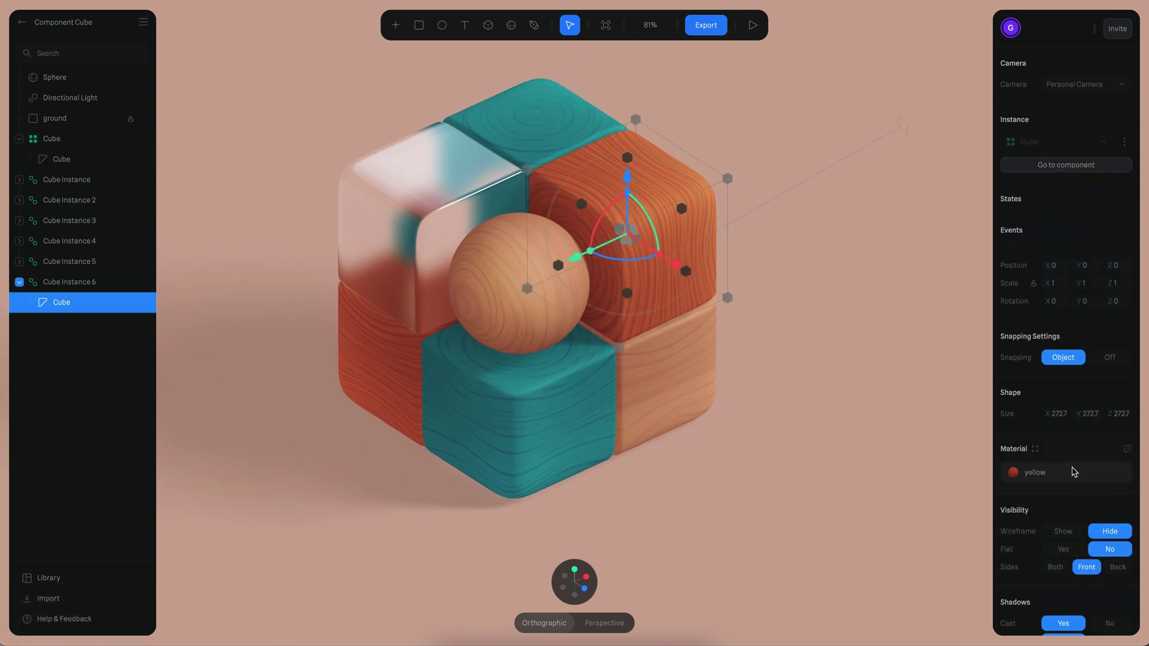
left_click(1038, 472)
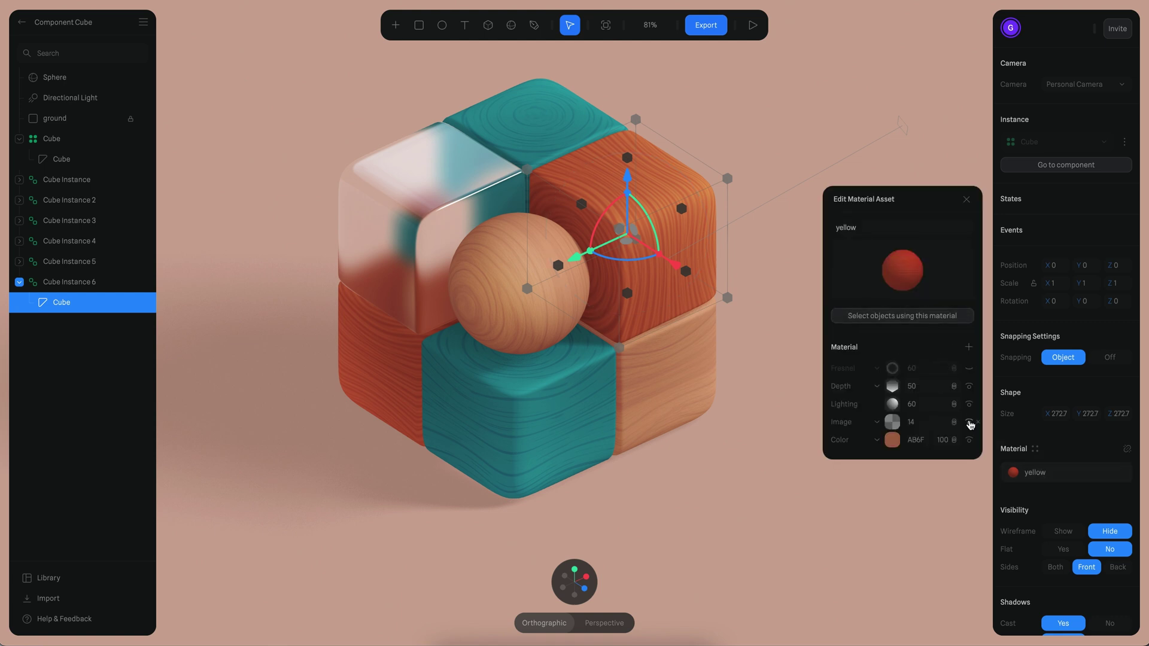
left_click(969, 421)
left_click(968, 422)
left_click_drag(908, 404, 972, 404)
key("super+z")
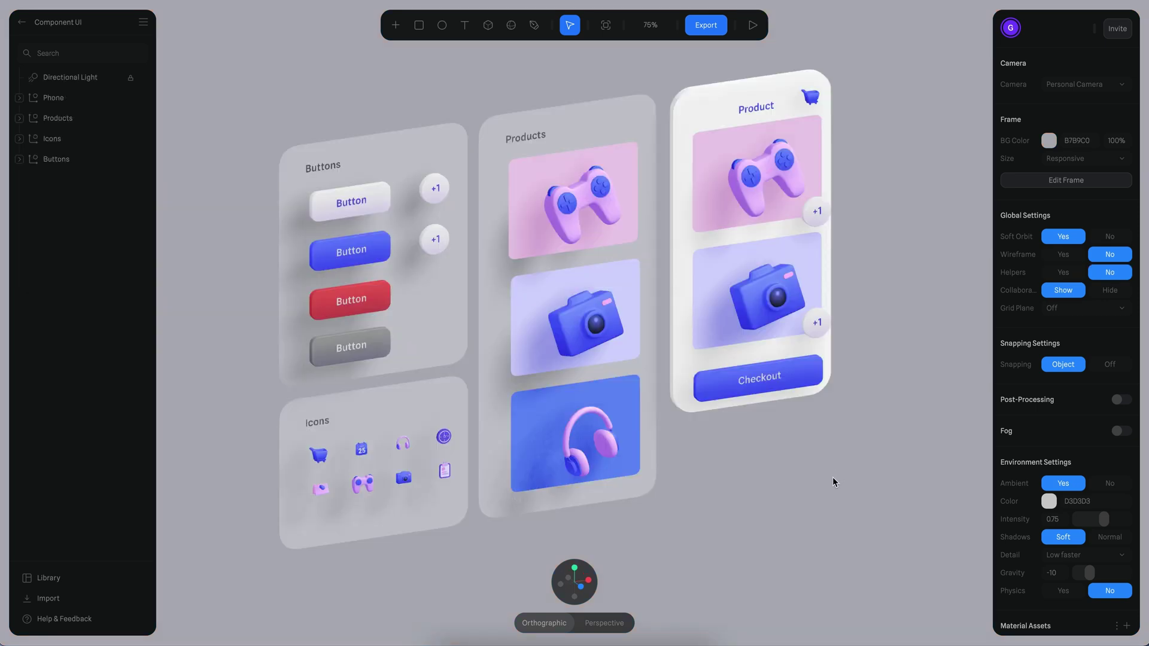
Step: Examine the Buttons, Icons and Products groups and the Phone layout of the UI component scene
key("alt")
left_click_drag(814, 494, 830, 479, "alt")
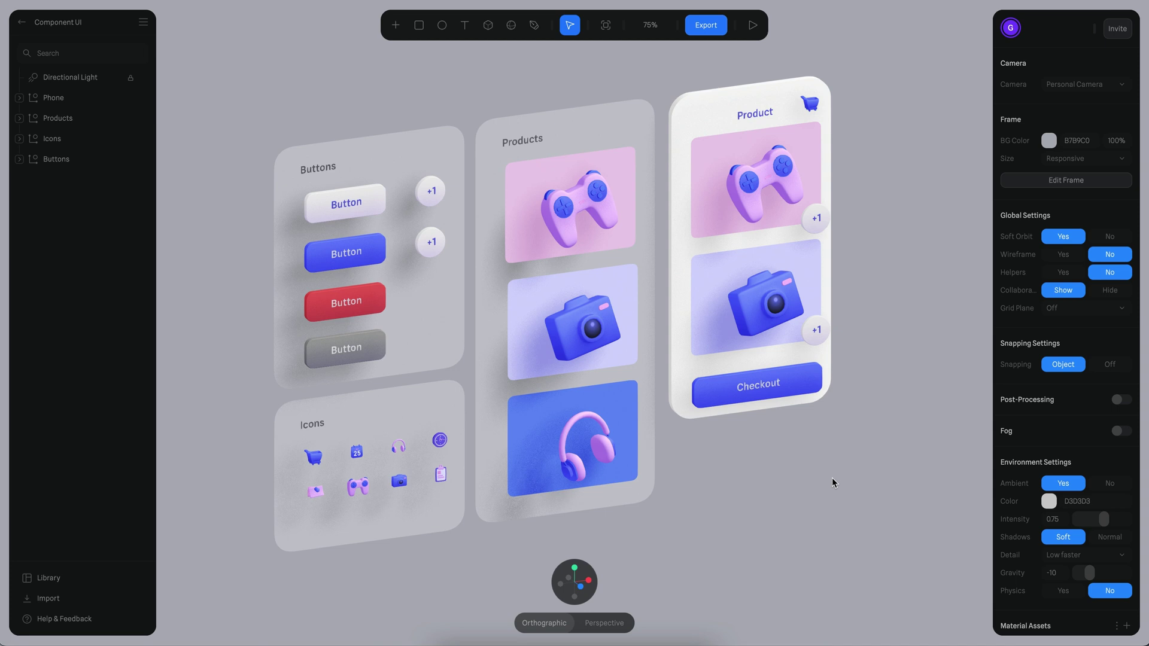
left_click_drag(807, 529, 822, 506, "alt")
scroll(822, 506, "up", 3)
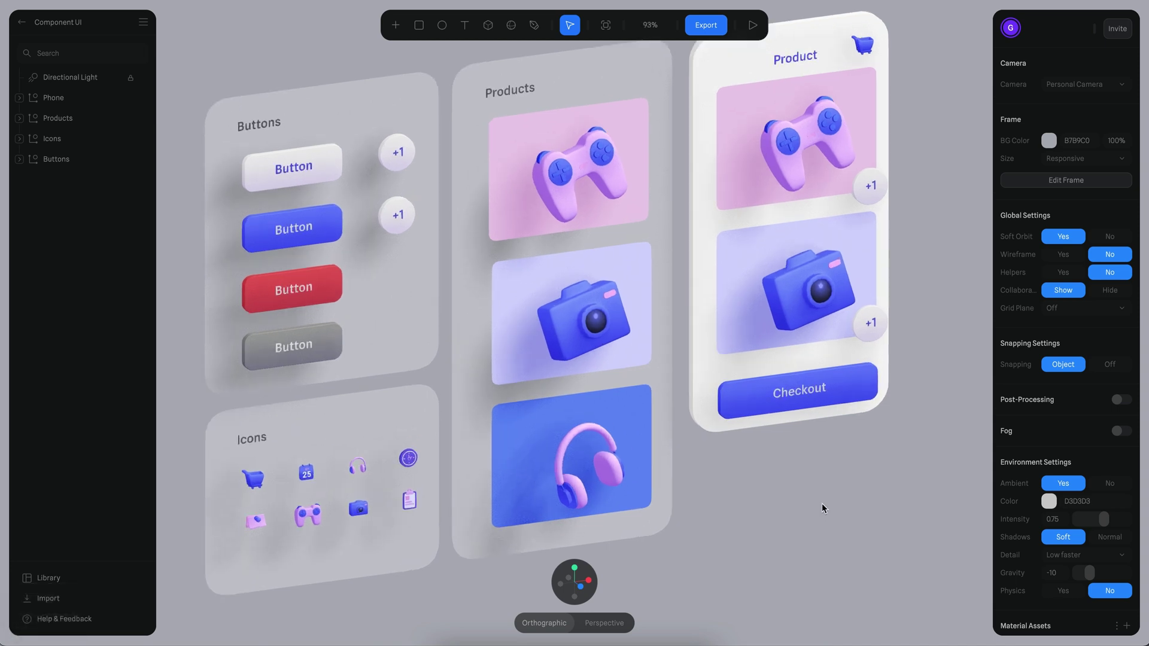
middle_click_drag(821, 506, 809, 511)
left_click(823, 424)
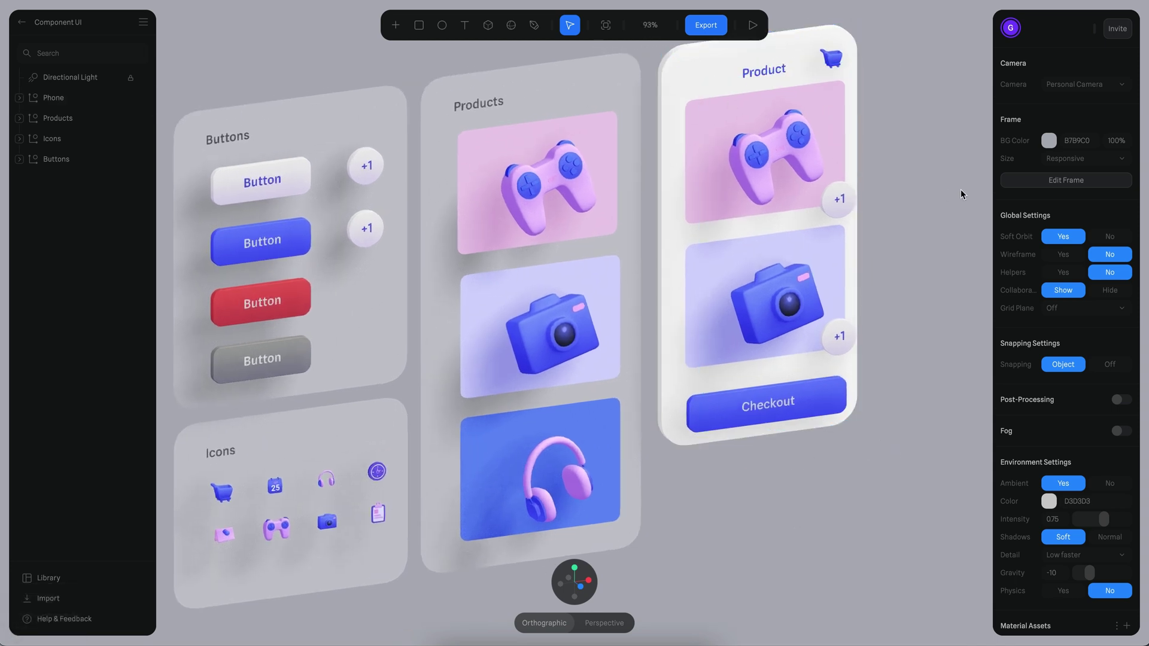
right_click_drag(884, 149, 825, 195, "alt")
left_click(791, 189)
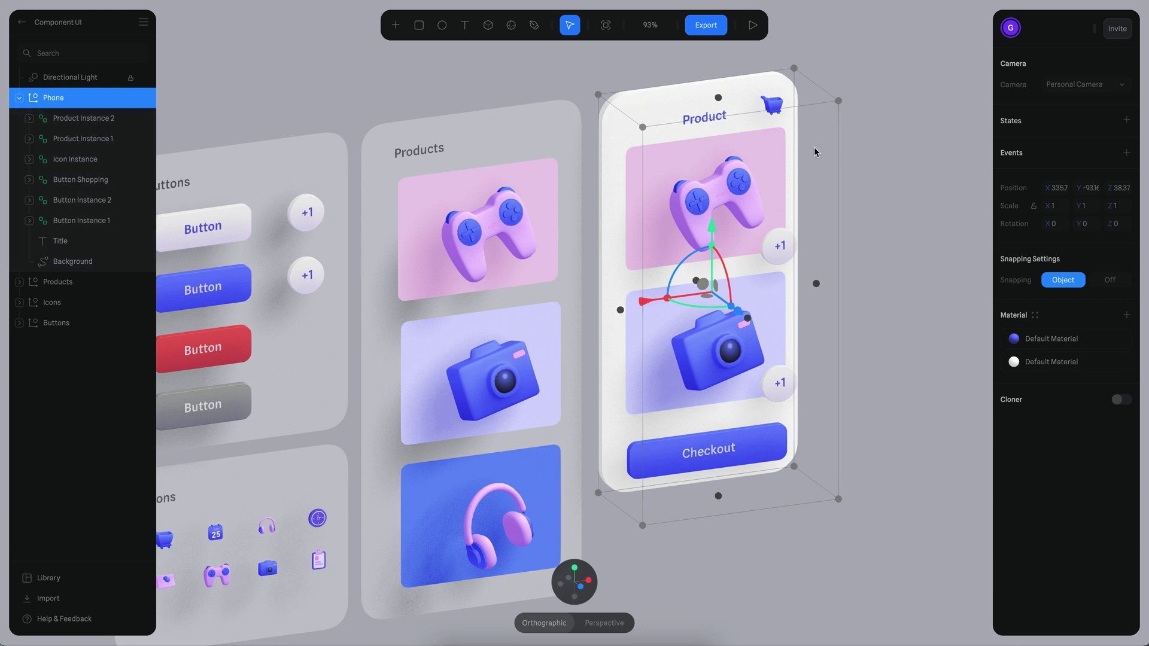
right_click_drag(564, 257, 678, 209, "alt")
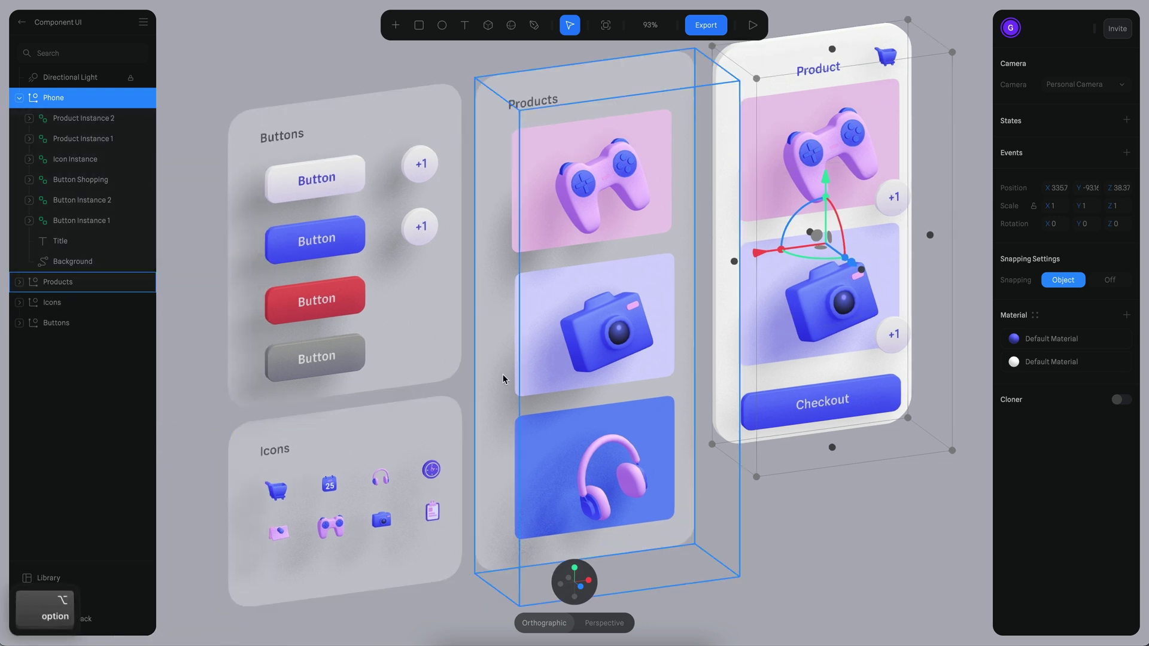
right_click_drag(504, 378, 456, 339, "alt")
right_click_drag(919, 202, 812, 289, "alt")
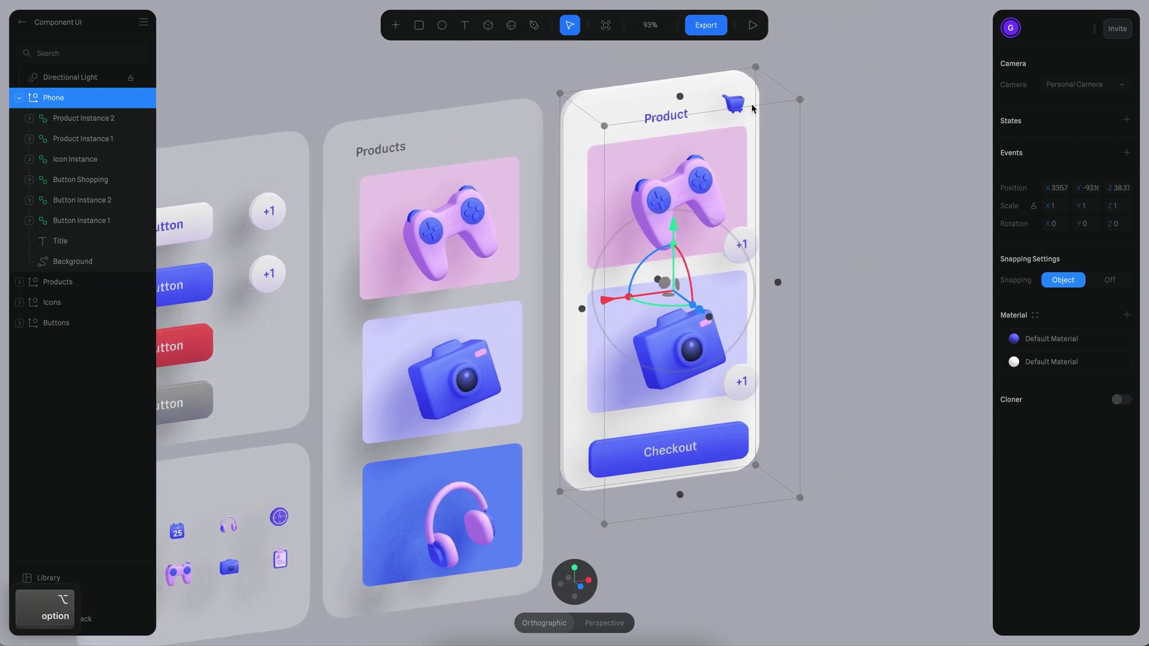
Step: Play the UI scene to preview the phone's product page, and return to editing
scroll(849, 188, "up", 4, "alt")
left_click(852, 249)
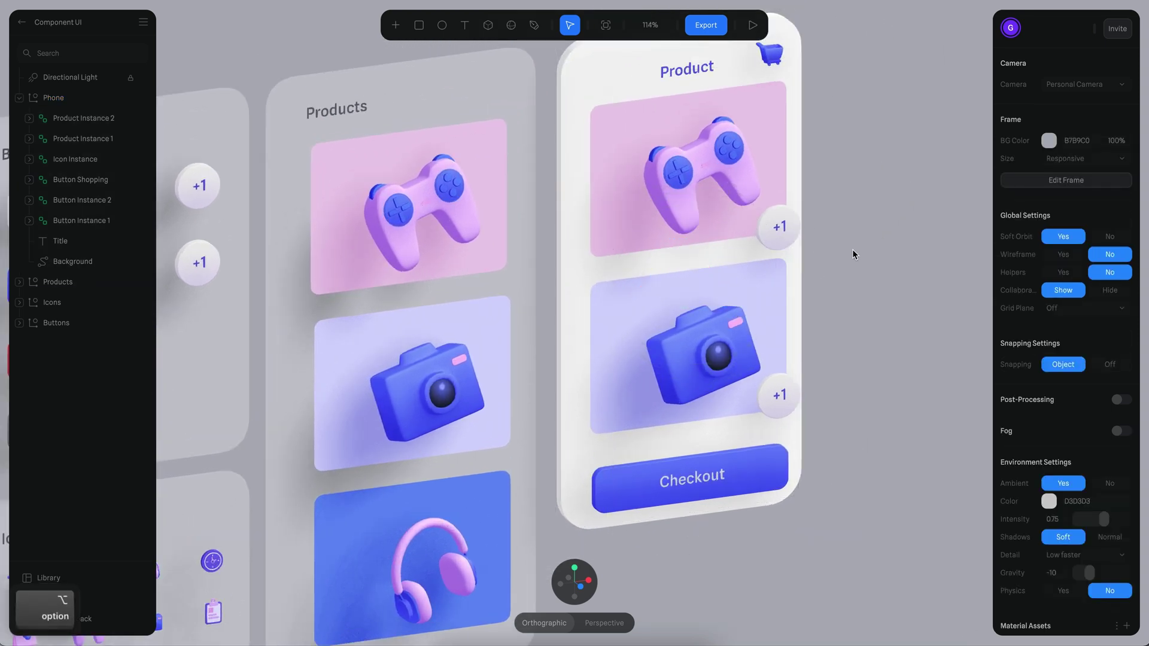
scroll(852, 249, "down", 3, "alt")
left_click(753, 24)
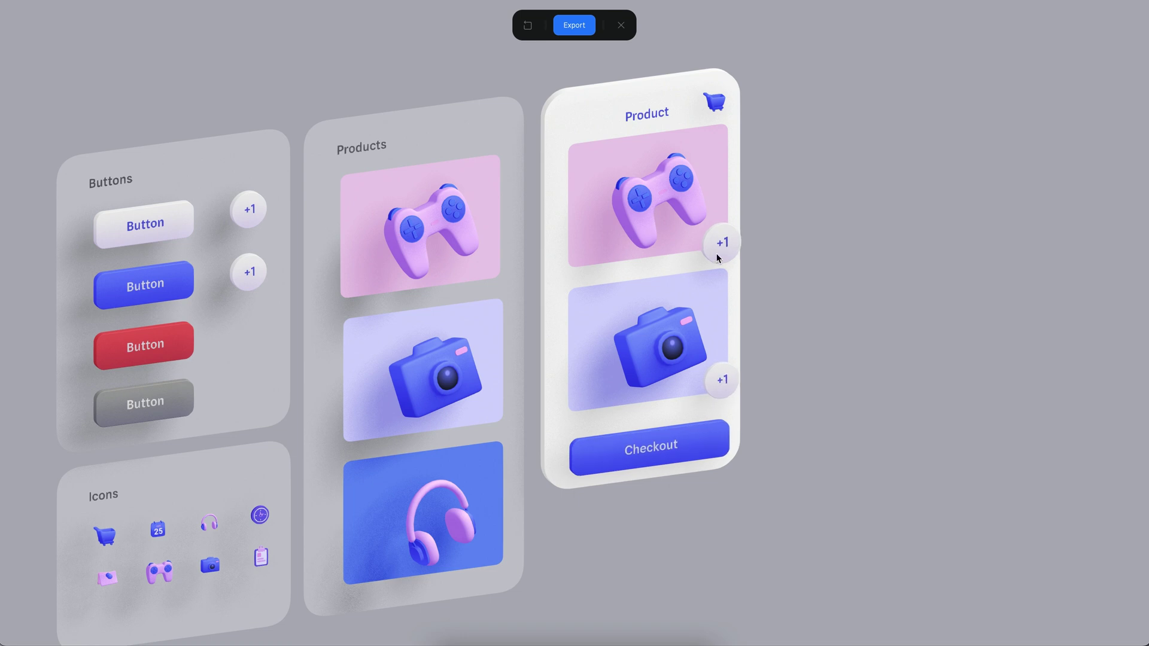
key("Escape")
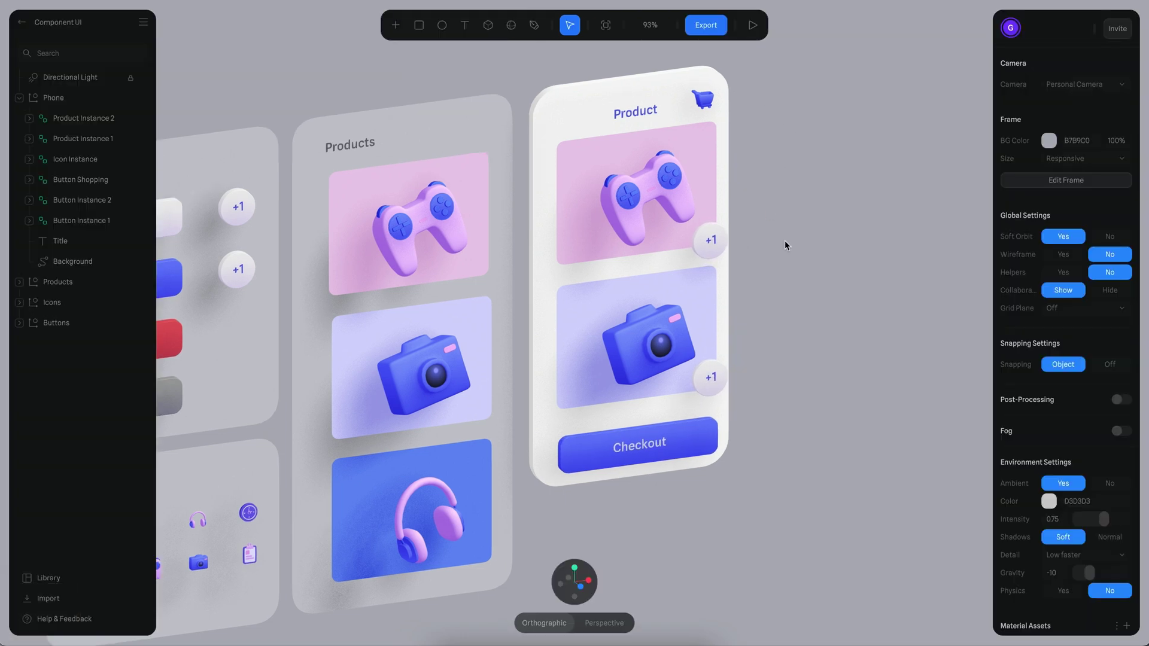
Step: Swap the phone's upper product instance, showing the controller, to Product 2 and finally to Product 3
right_click_drag(792, 236, 820, 264, "alt")
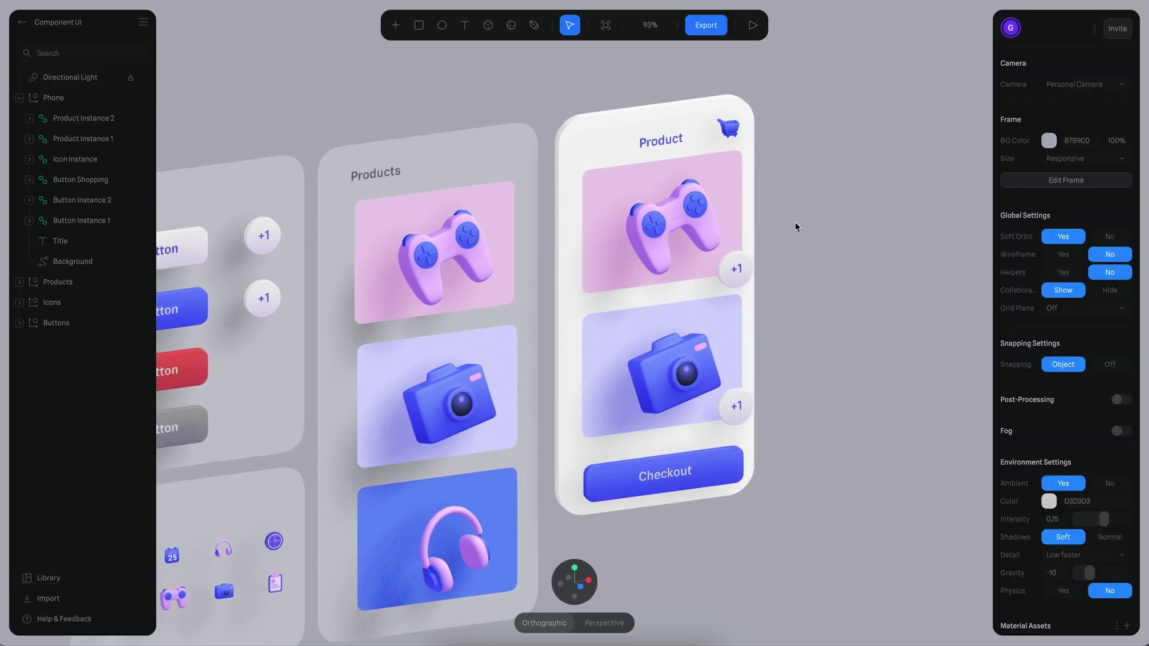
double_click(691, 211)
mouse_move(836, 156)
right_mouse_down("alt")
mouse_move(844, 131)
mouse_move(830, 142)
right_mouse_up("alt")
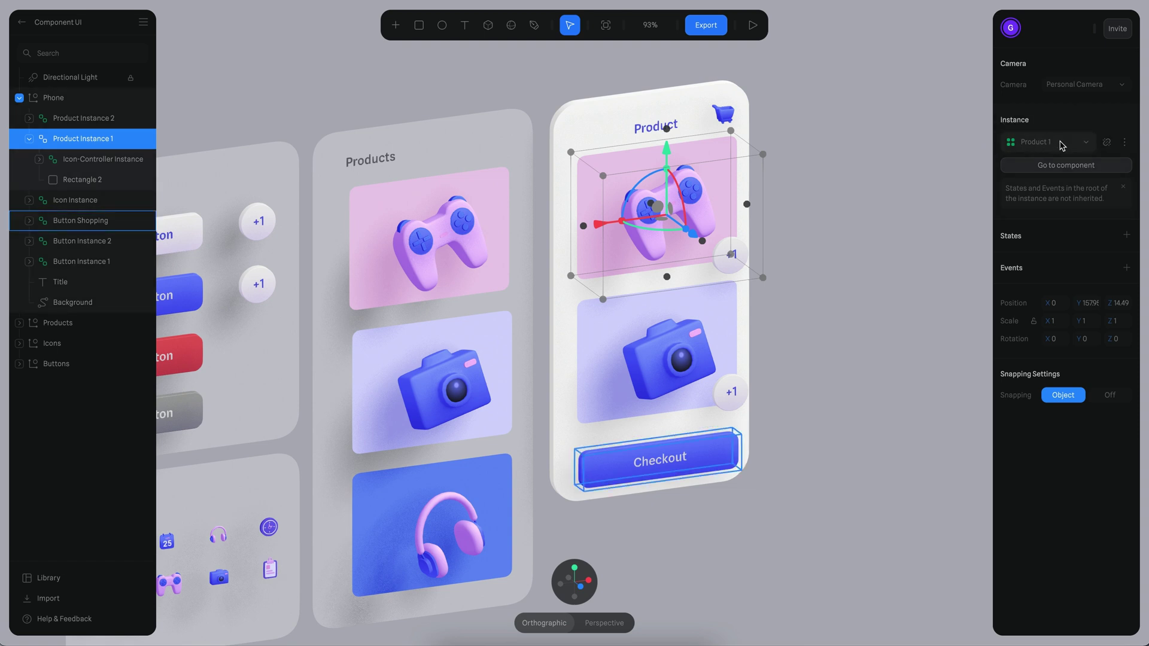
left_click(1060, 146)
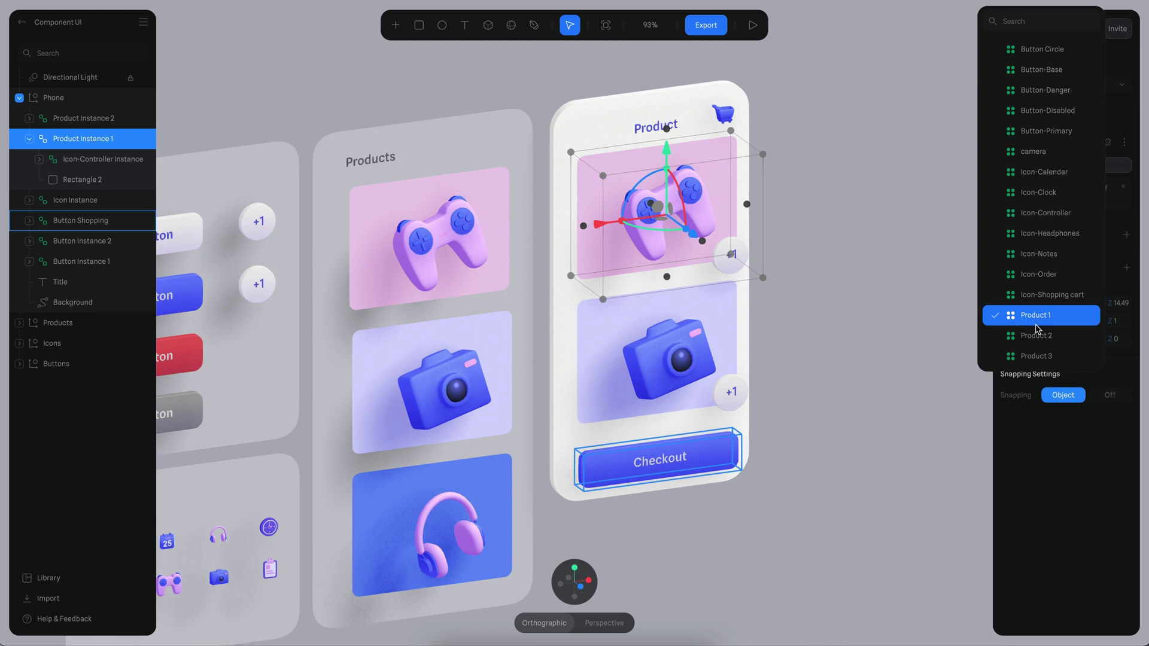
left_click(1036, 336)
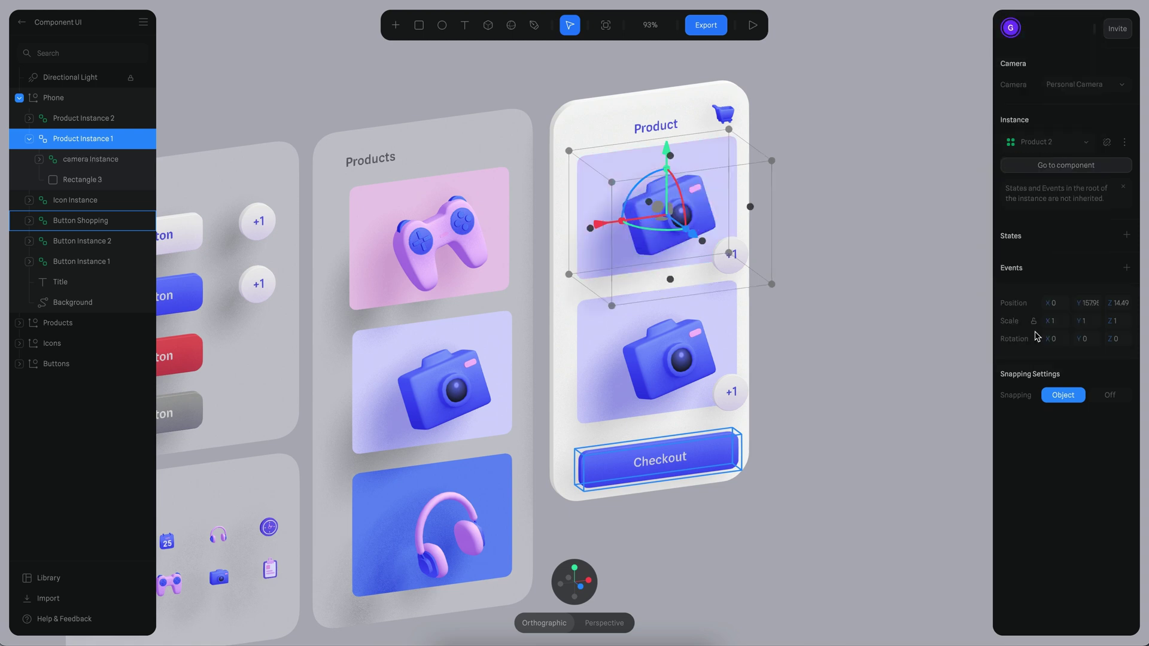
left_click(1044, 165)
left_click(1042, 165)
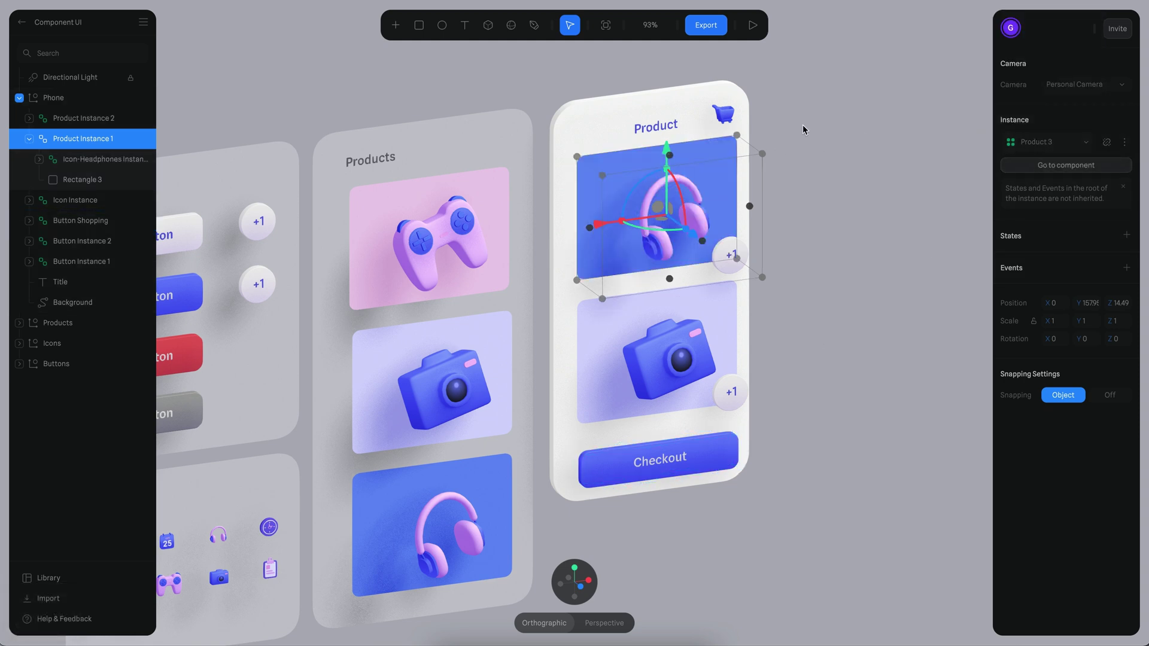
Step: Swap the phone's lower product instance, showing the camera, to Product 1 and deselect it
scroll(809, 236, "down", 1)
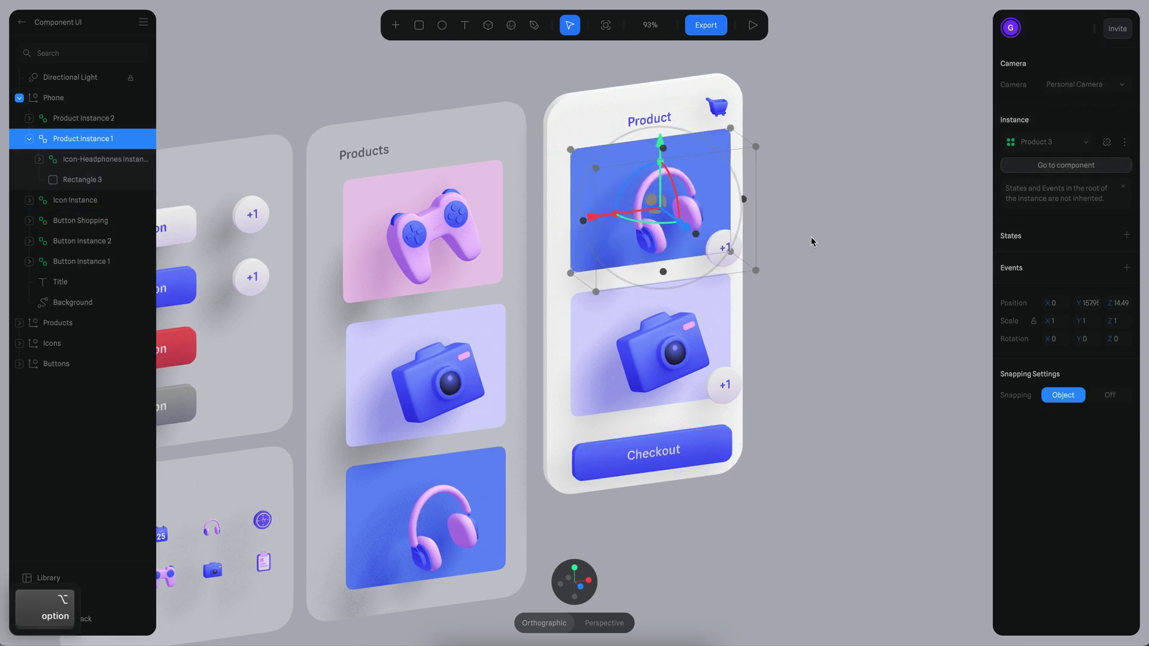
left_click(670, 317)
left_click(1044, 144)
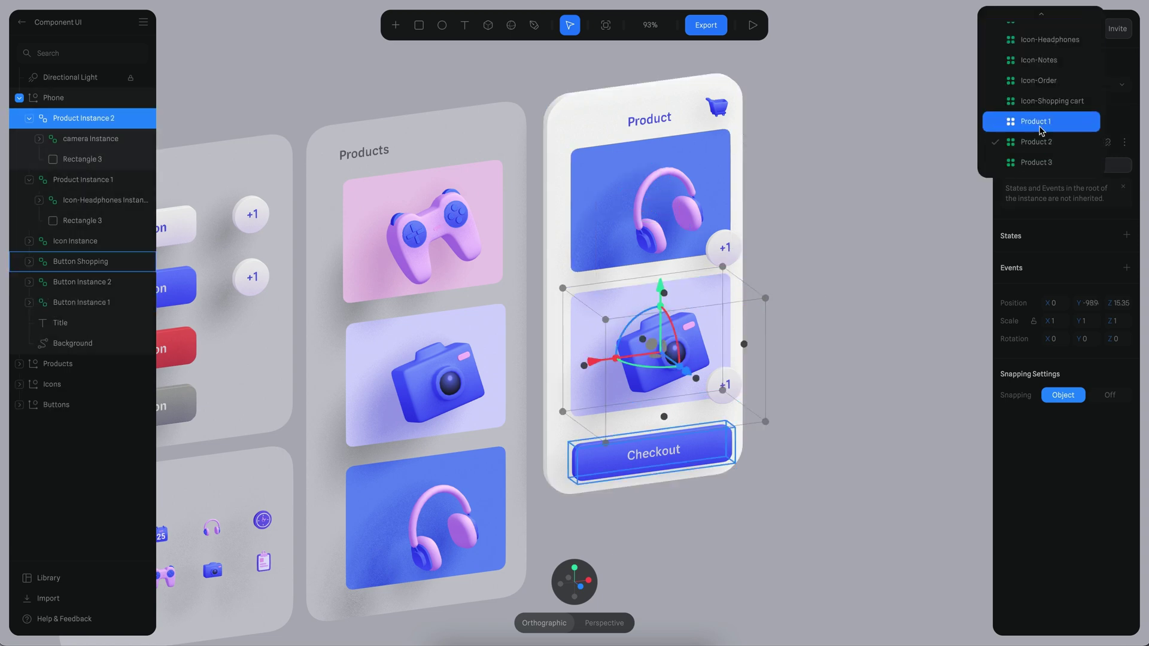
left_click(1041, 128)
left_click(791, 252)
Step: Play the toggle scene, switch all six toggles off, and exit the preview
mouse_move(912, 336)
left_mouse_down("alt")
mouse_move(821, 328)
mouse_move(871, 302)
mouse_move(899, 347)
left_mouse_up("alt")
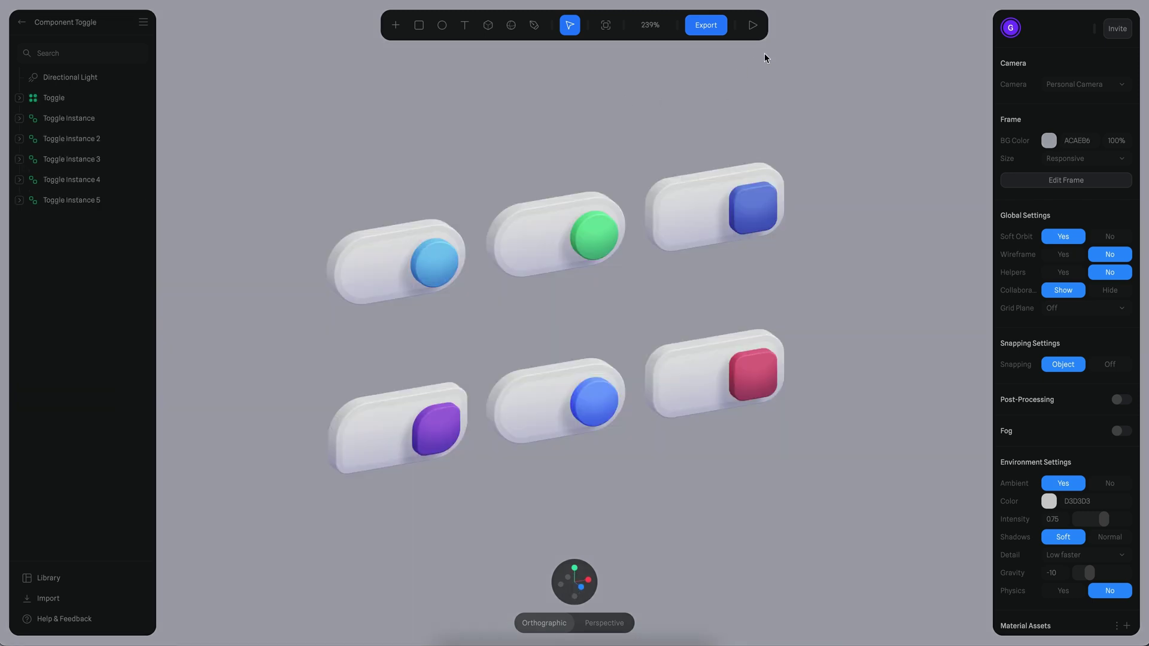
left_click(752, 25)
left_click(572, 242)
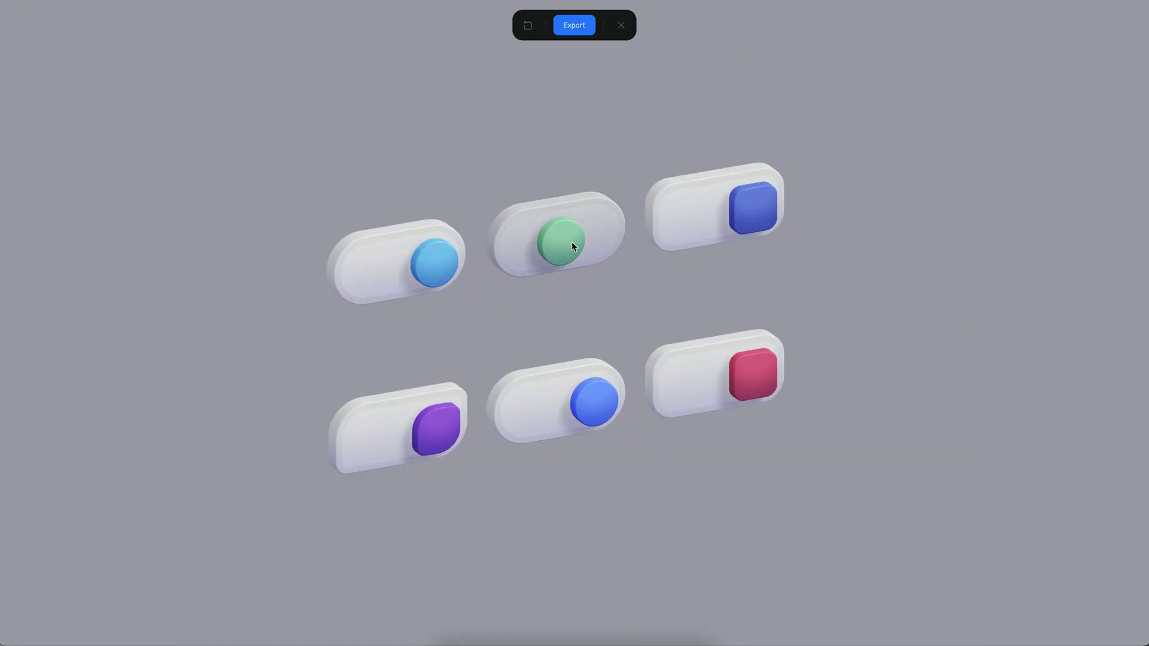
left_click(739, 220)
left_click(712, 370)
left_click(533, 389)
left_click(414, 414)
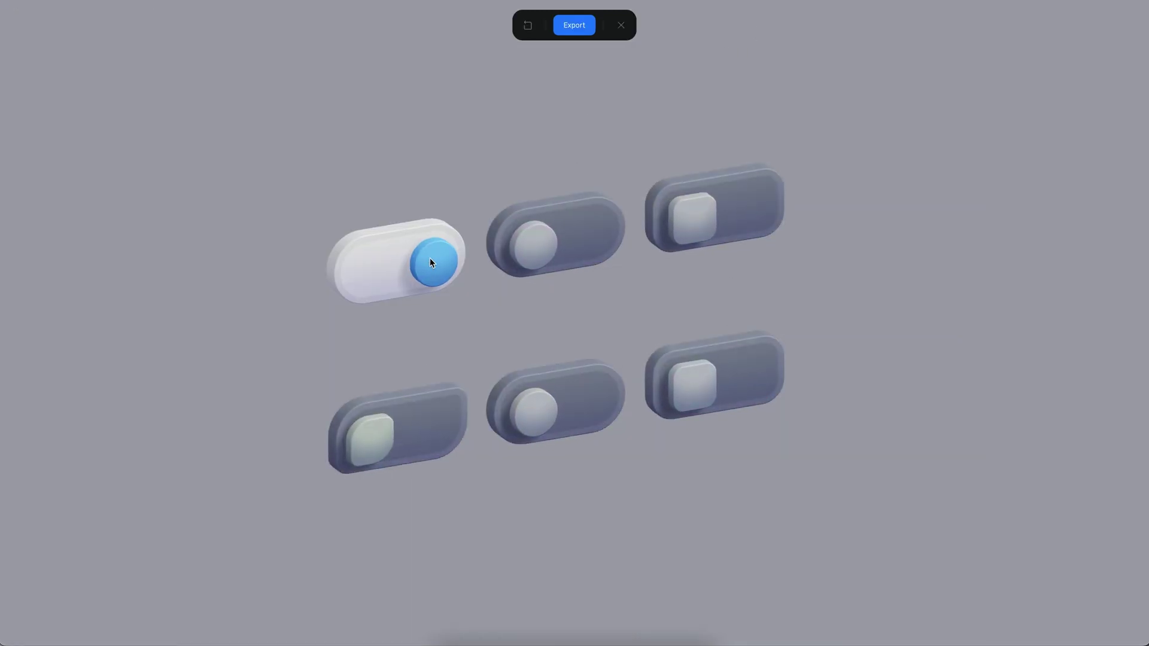
left_click(431, 261)
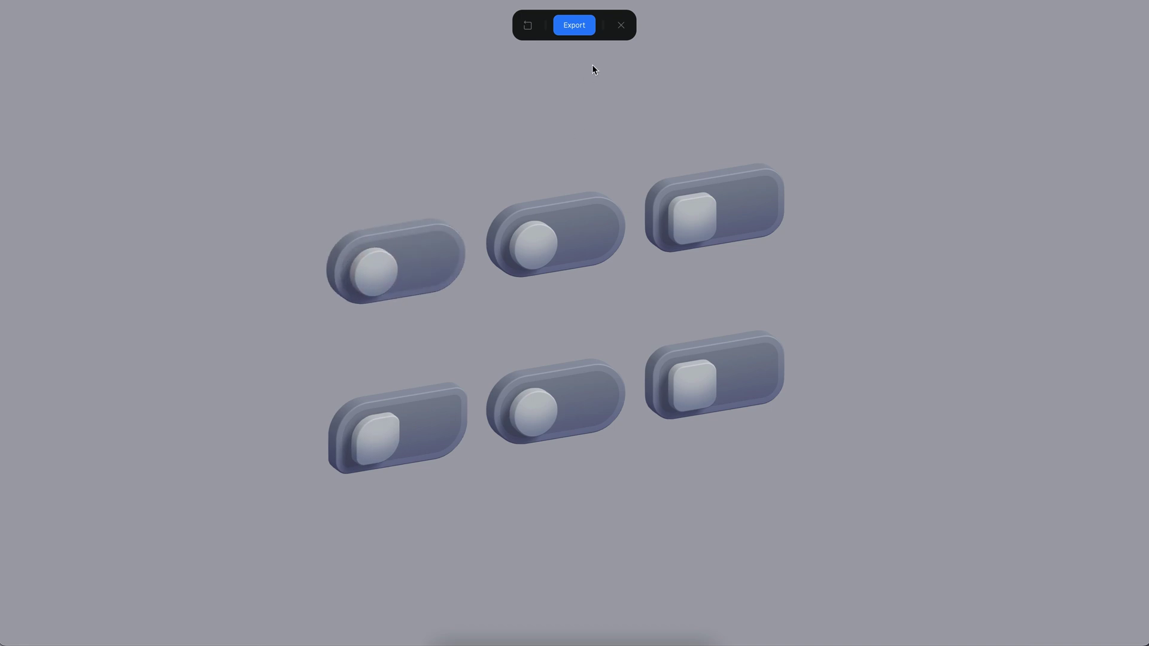
left_click(621, 25)
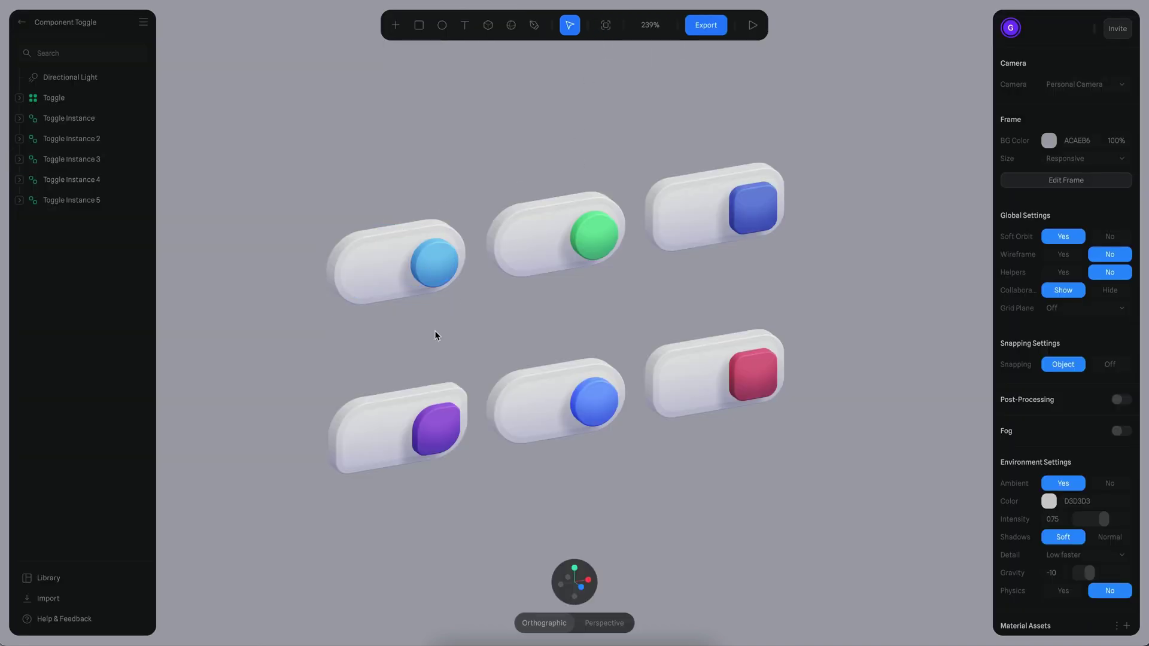
Step: Detach Toggle Instance 5, the toggle with the red square knob, from its main component
left_click(582, 203)
left_click(584, 303)
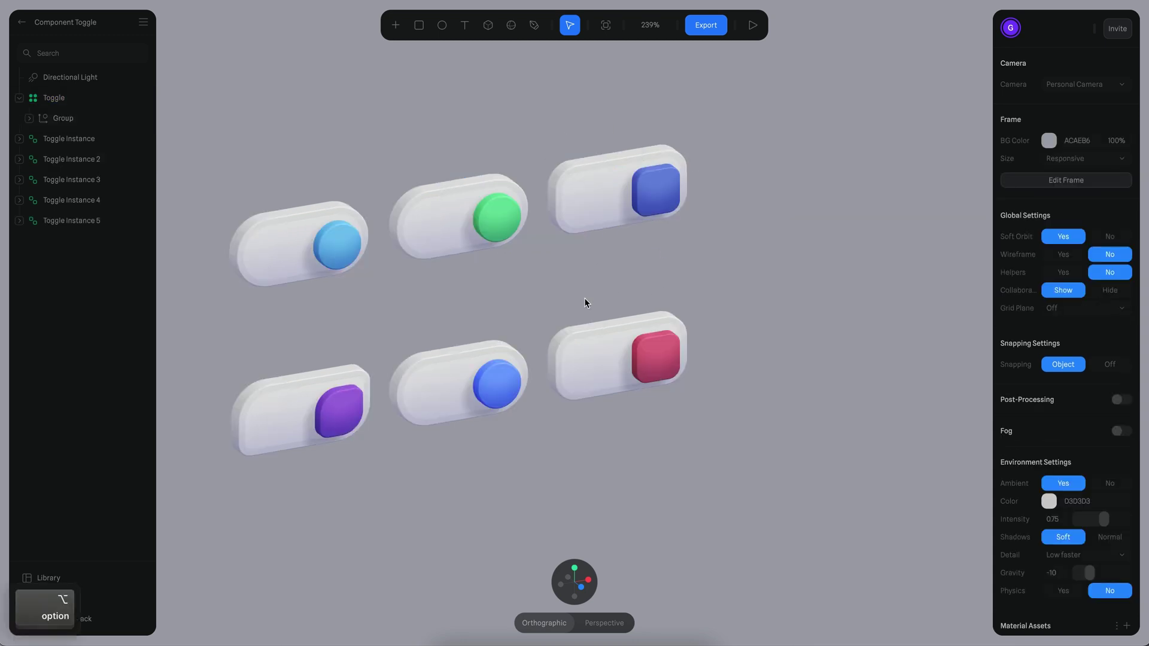
scroll(583, 297, "up", 5)
left_click(589, 374)
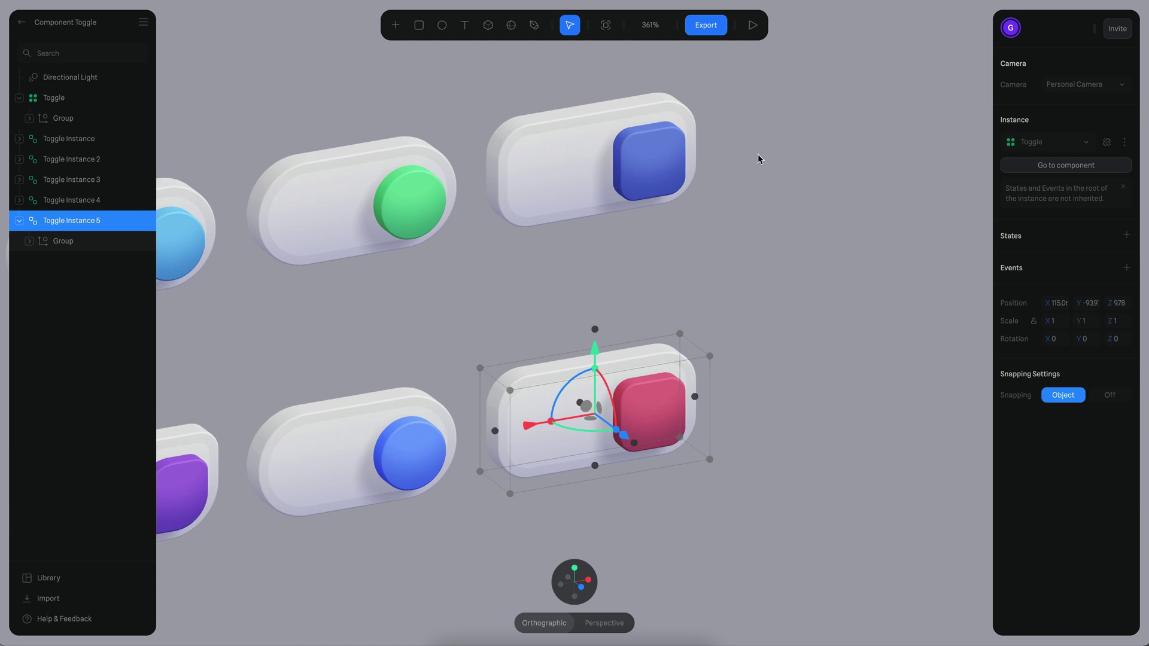
left_click(1106, 143)
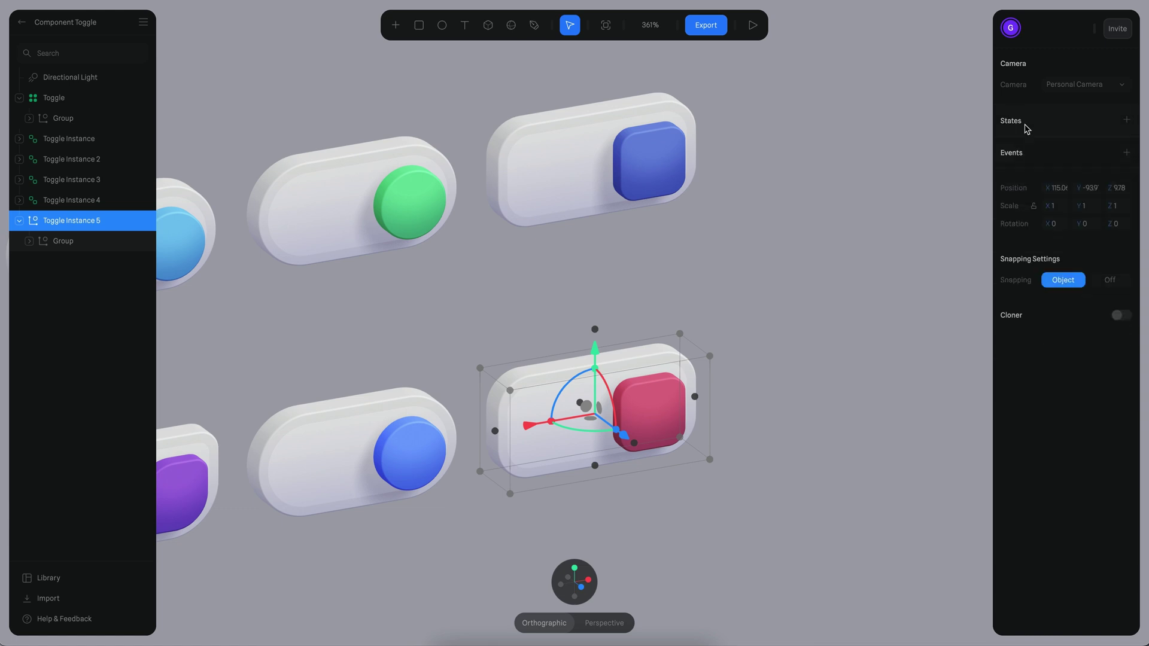
Step: Examine the detached toggle from closer up and alongside the other toggles
middle_click_drag(752, 257, 818, 221, "alt")
scroll(760, 202, "up", 3)
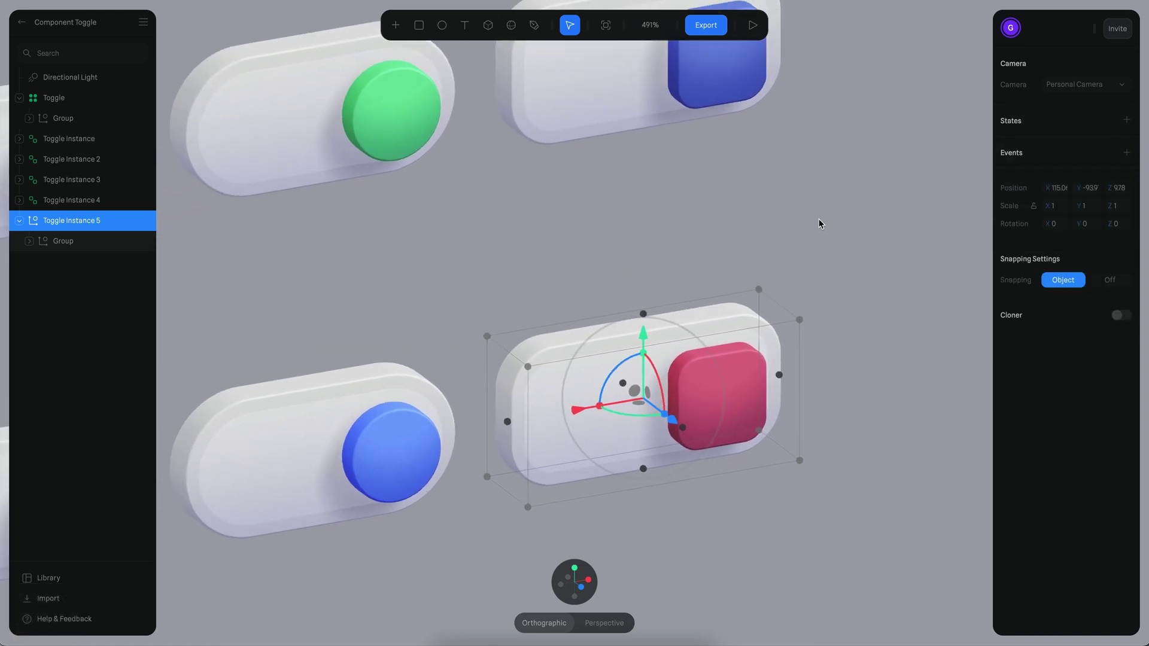
scroll(818, 219, "down", 3)
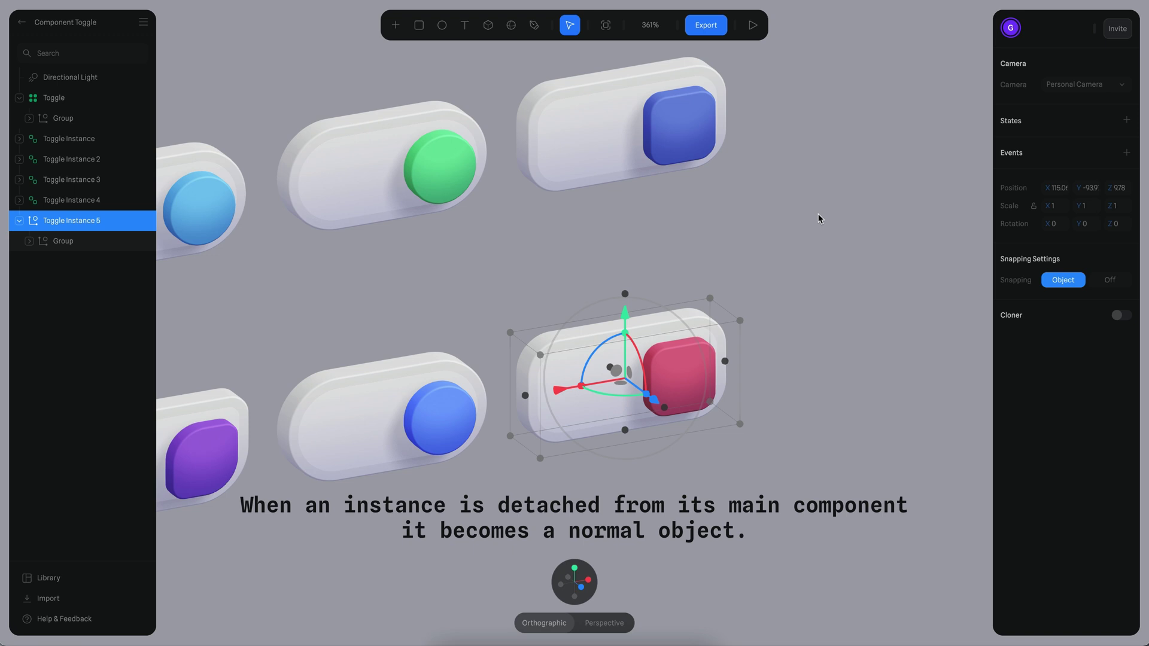
key("ctrl+s")
mouse_move(655, 280)
left_mouse_down()
mouse_move(606, 225)
mouse_move(534, 185)
mouse_move(532, 202)
left_mouse_up()
key("ctrl+x")
middle_click_drag(815, 290, 830, 267, "alt")
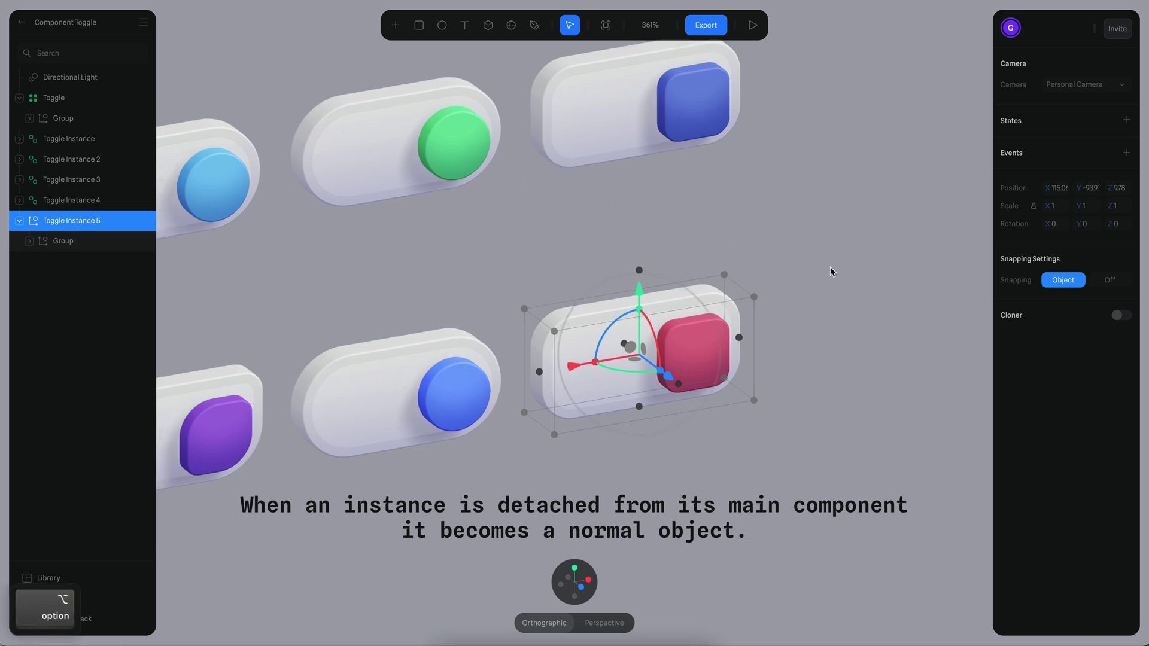
middle_click_drag(626, 234, 671, 267, "alt")
scroll(682, 264, "left", 3)
scroll(682, 264, "up", 2)
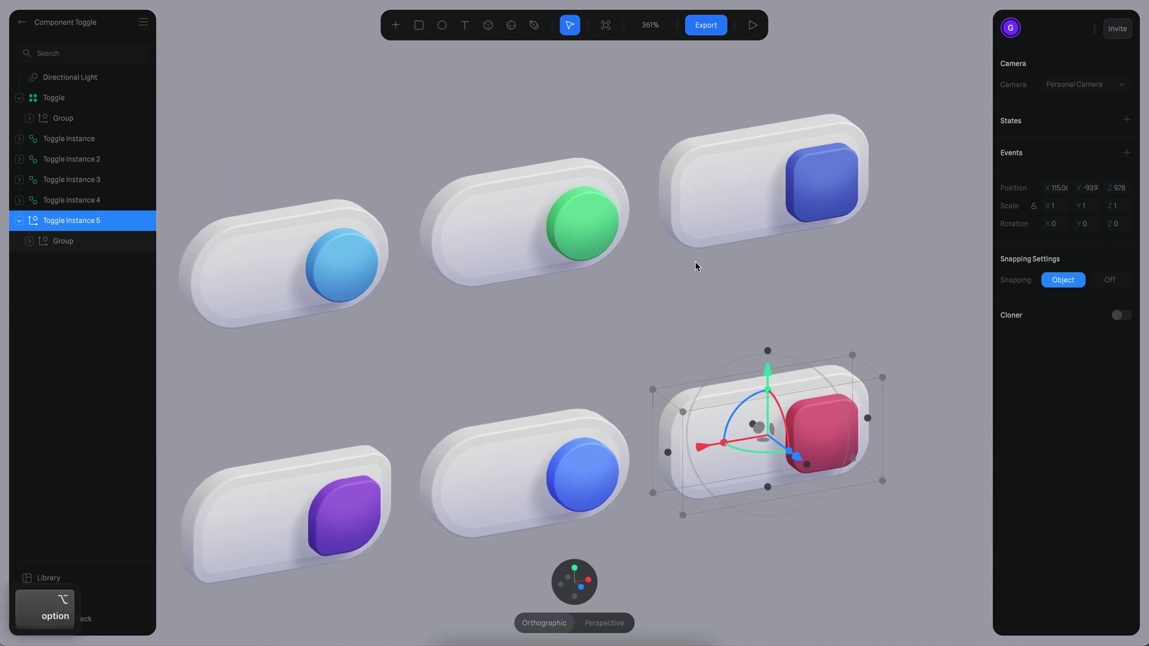
Step: Stretch the main green toggle's Toggle BG vertically from both sides to a height of about 82
left_click(512, 218, "alt+super")
left_click(407, 88)
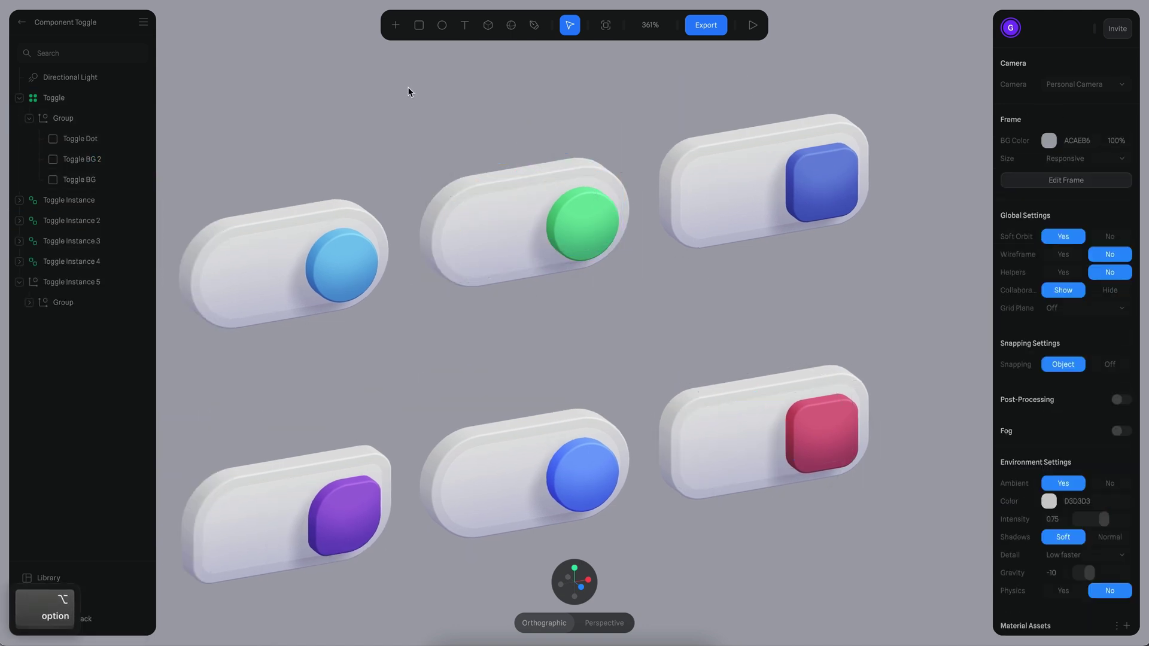
left_click(477, 181, "alt+super")
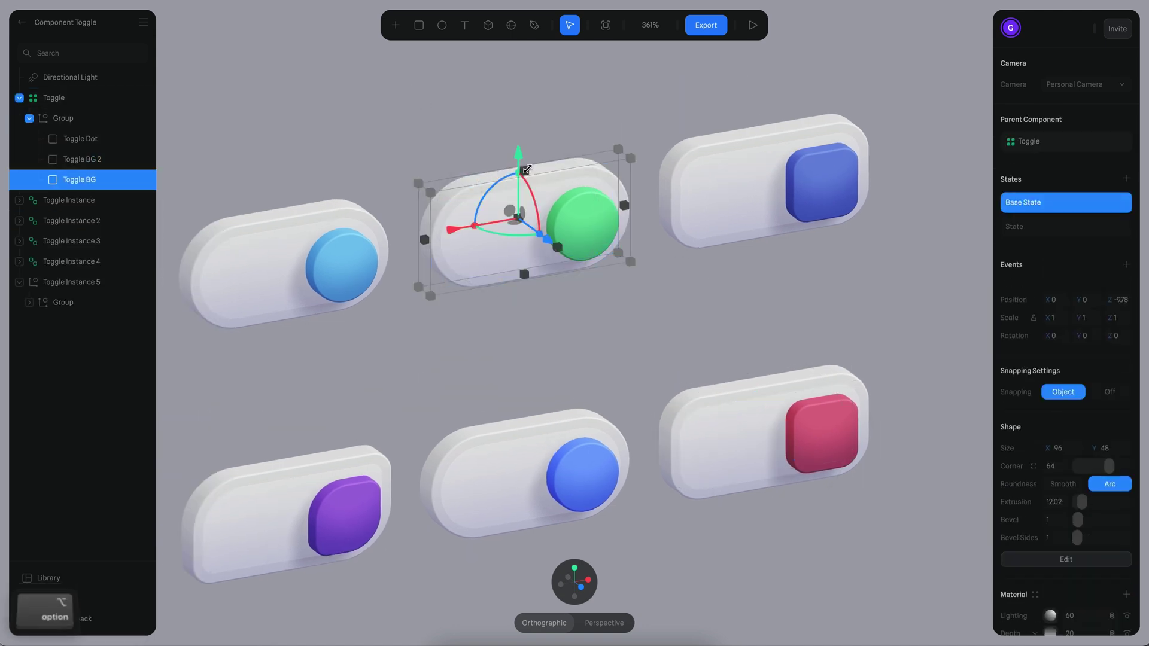
left_click_drag(524, 170, 513, 134, "alt")
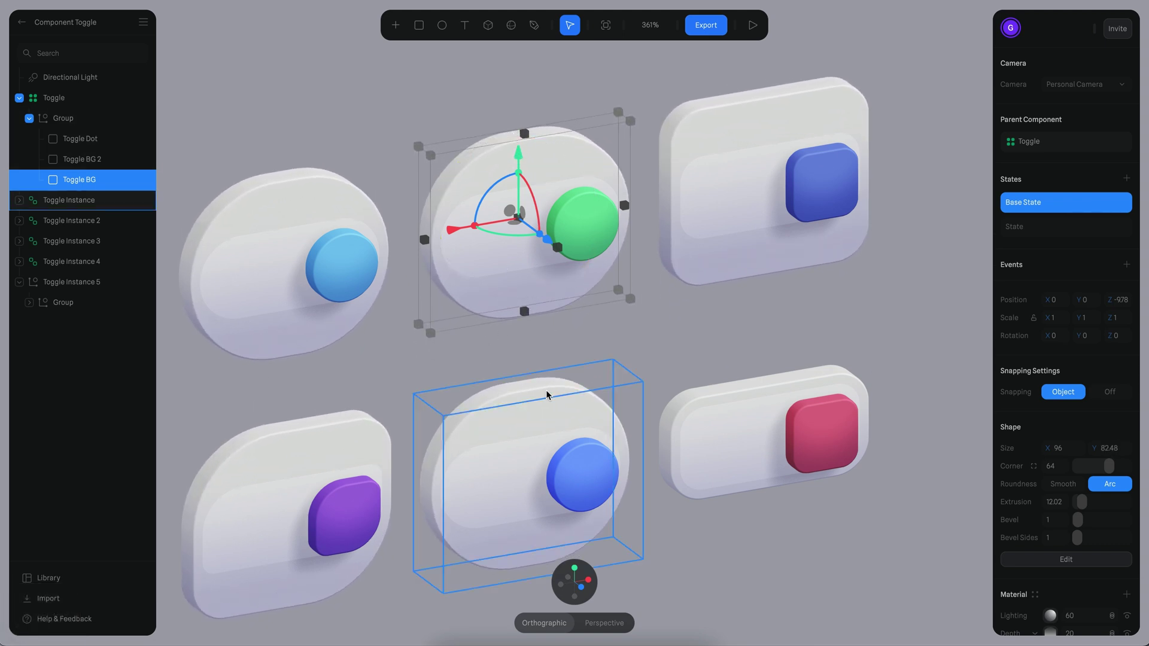
Step: Undo the background stretch and the detaching of Toggle Instance 5, and select that instance
key("super+z")
left_click(777, 377)
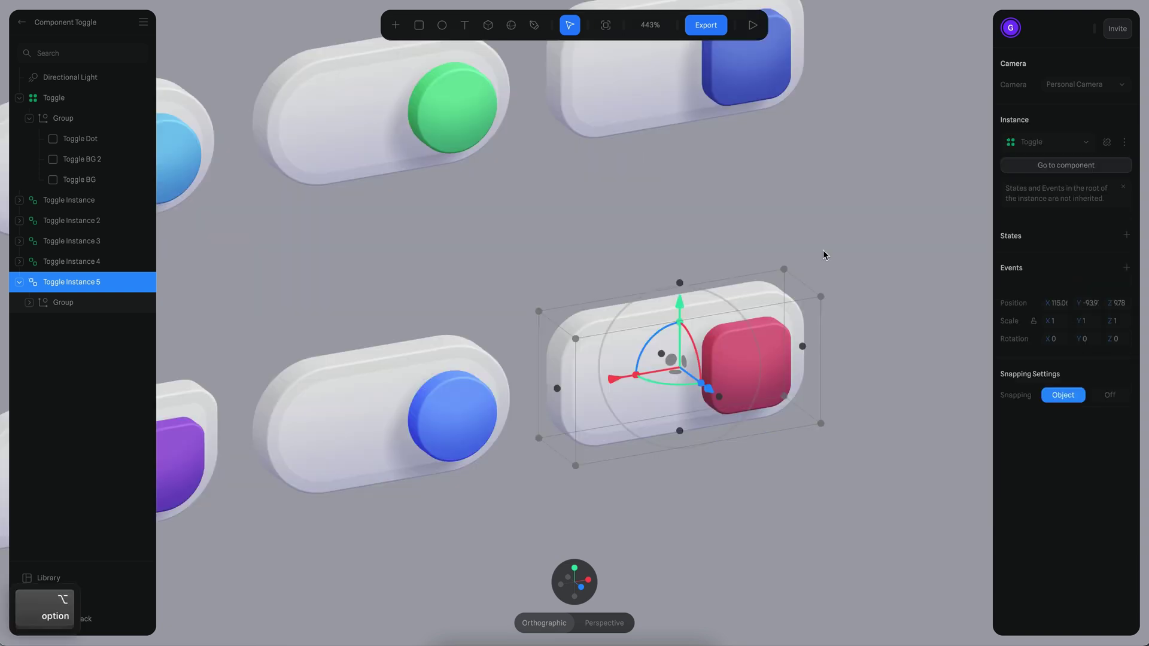
middle_click_drag(824, 251, 828, 272)
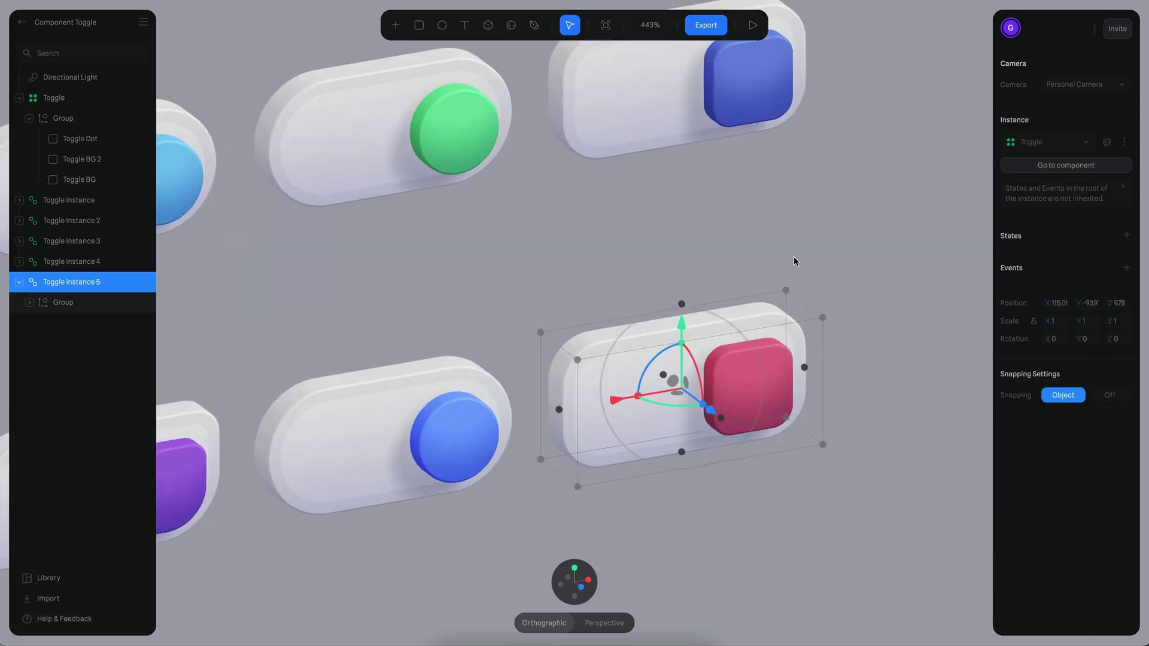
middle_click_drag(831, 275, 827, 283)
key("ctrl+s")
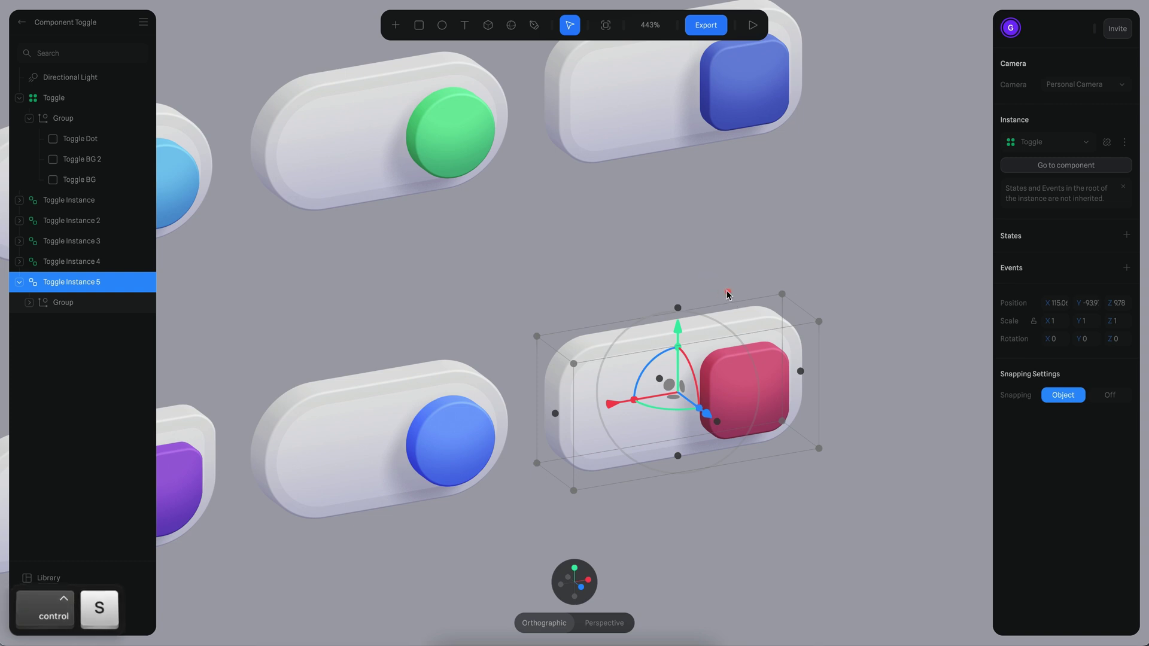
mouse_move(715, 293)
left_mouse_down()
mouse_move(559, 159)
mouse_move(521, 152)
mouse_move(555, 183)
left_mouse_up()
key("ctrl+x")
scroll(716, 226, "up", 2)
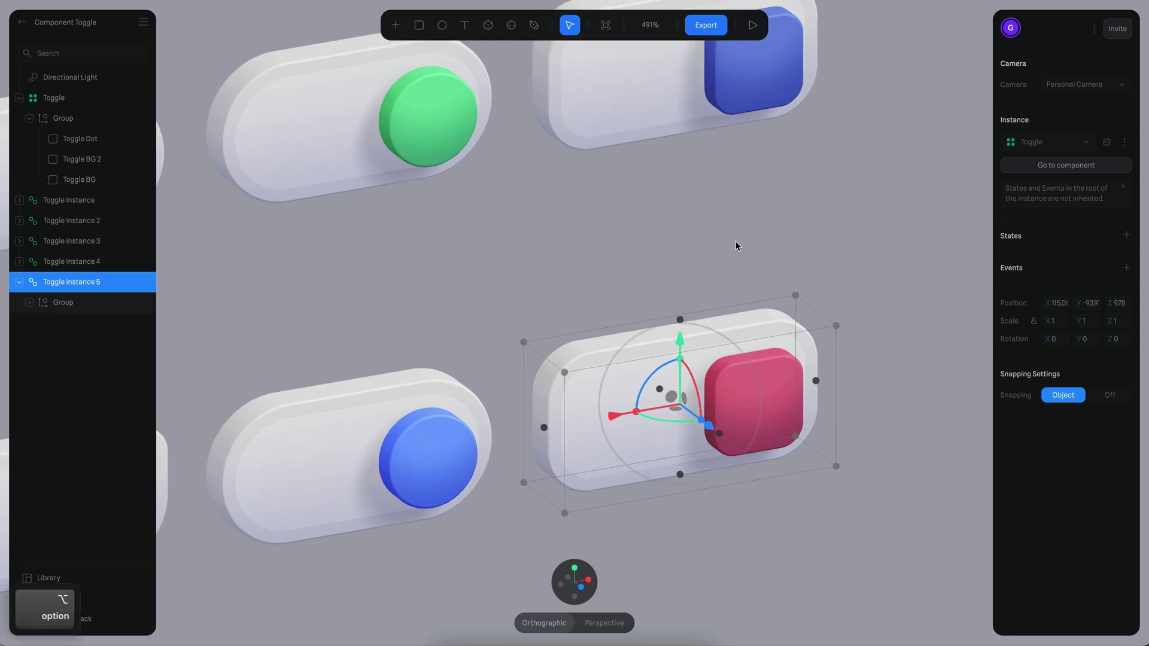
scroll(739, 247, "down", 3, "alt")
left_click(764, 230)
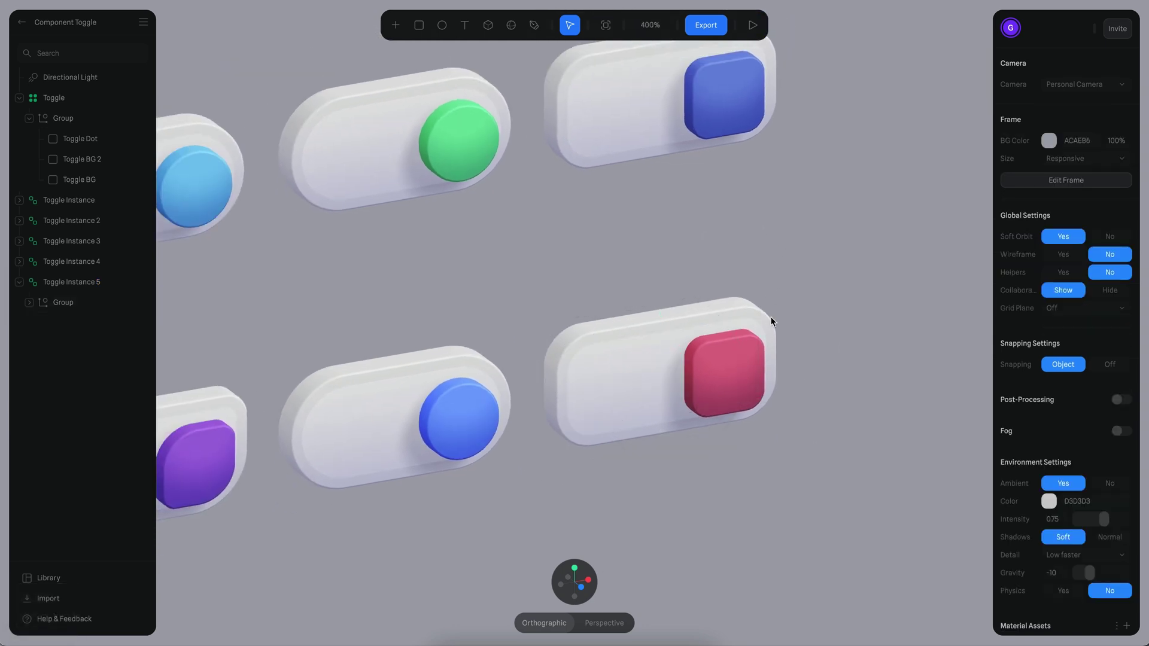
Step: Reset the material and geometry overrides of the red square Toggle Dot in Toggle Instance 5
left_click(735, 352, "alt+super")
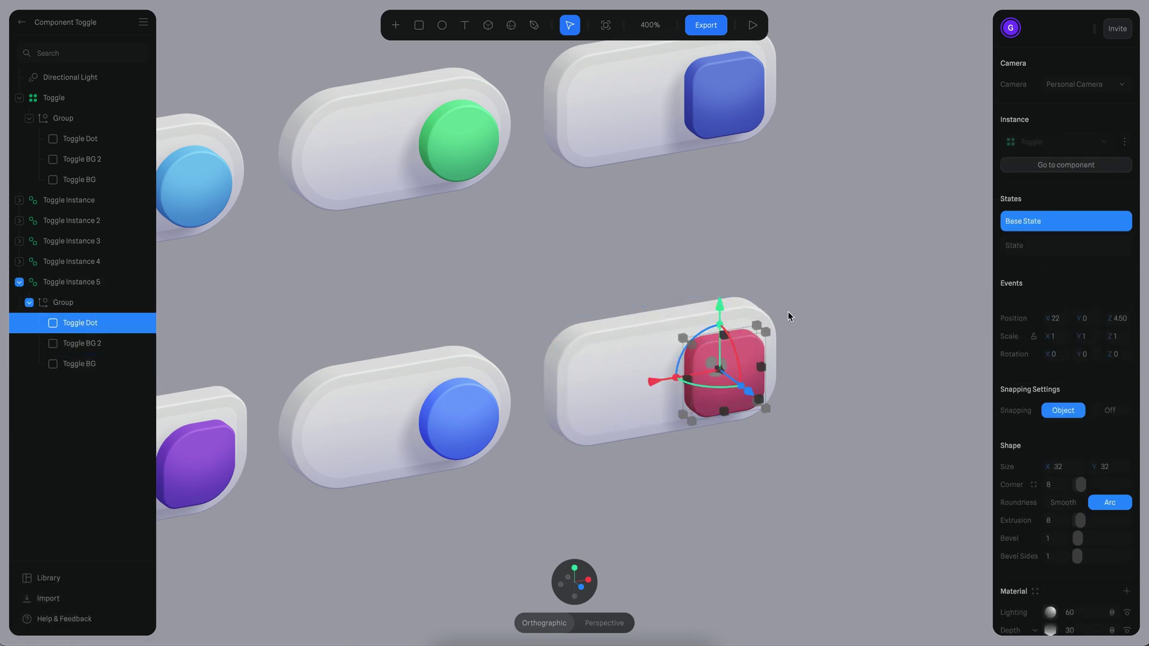
left_click(831, 330)
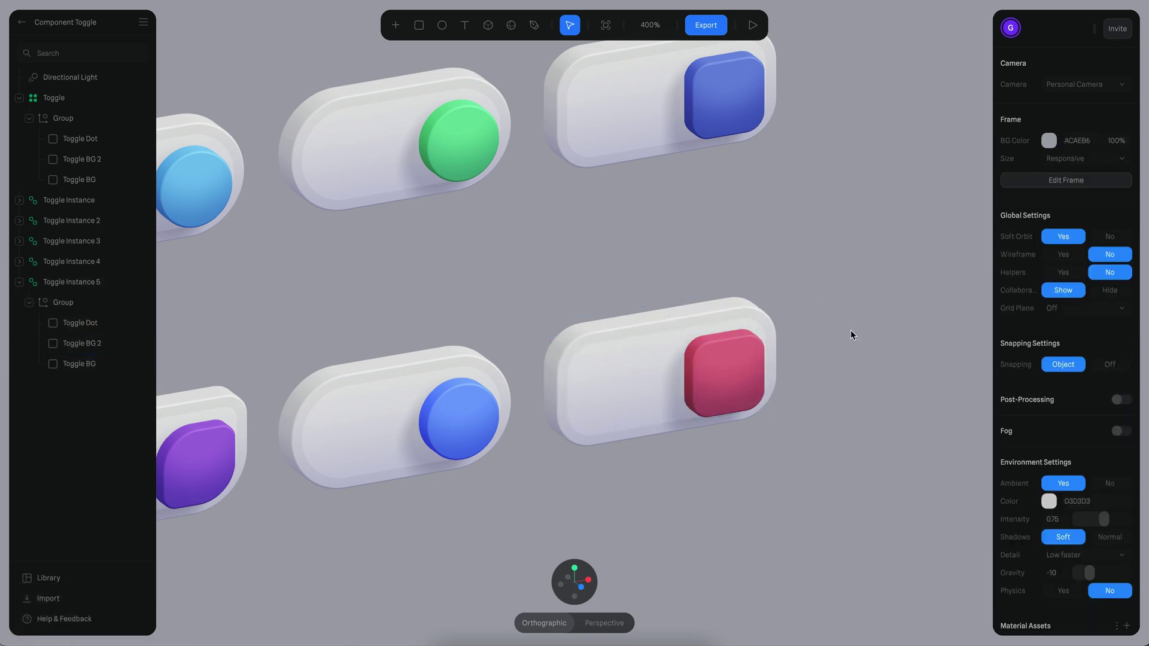
left_click(747, 350)
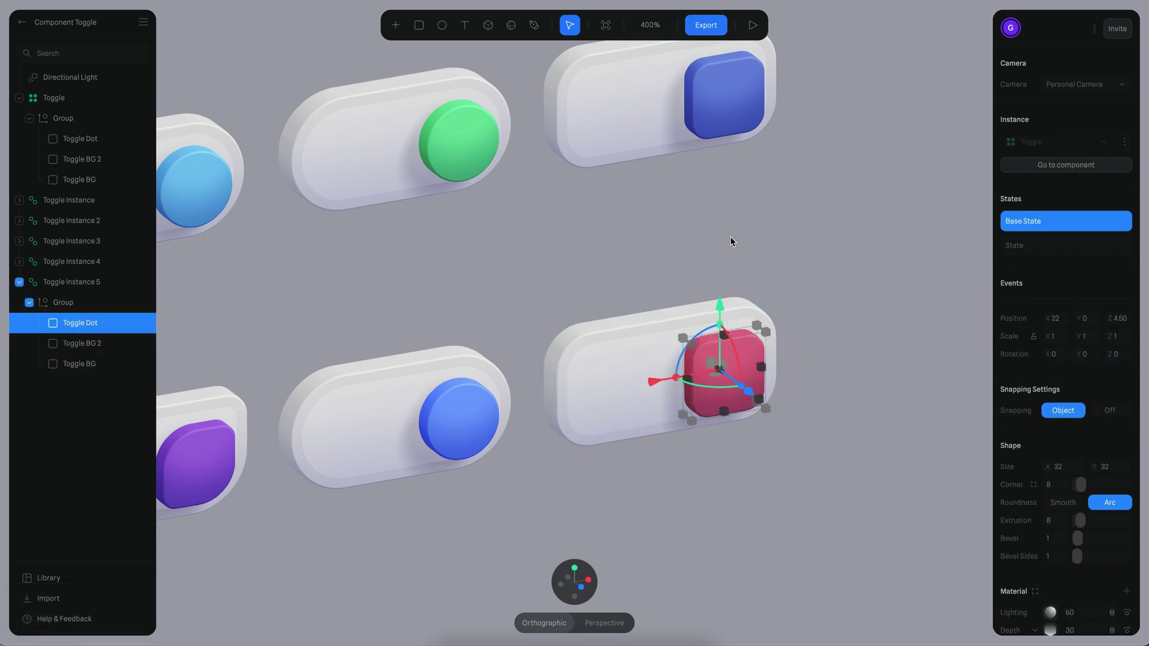
left_click(1126, 144)
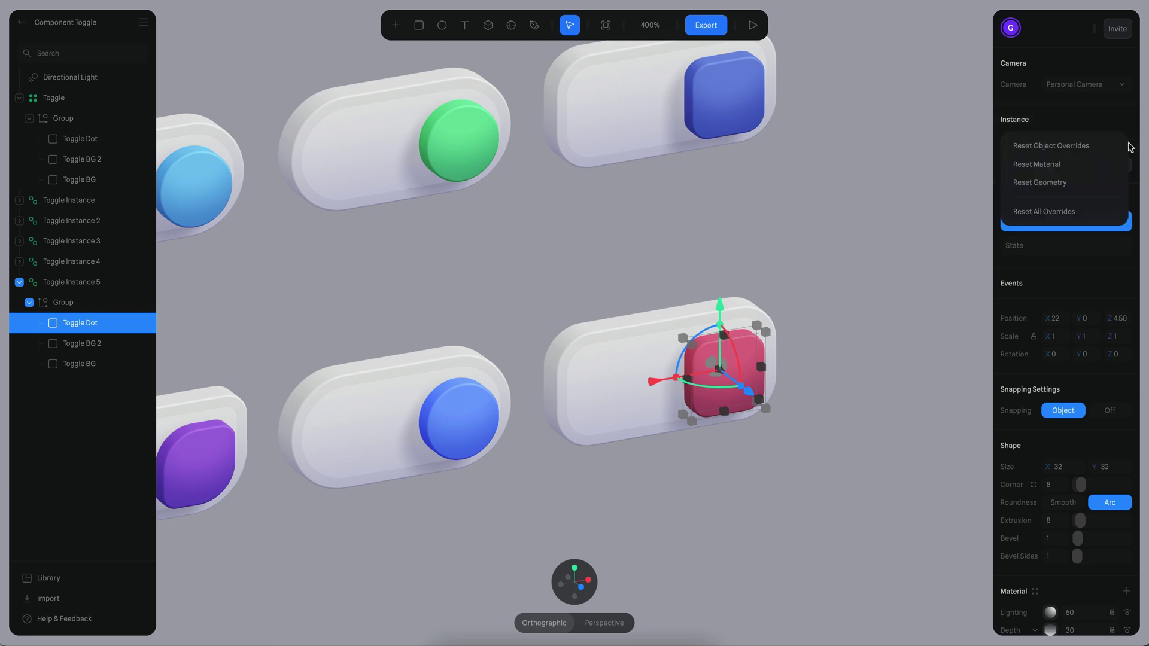
left_click(1048, 168)
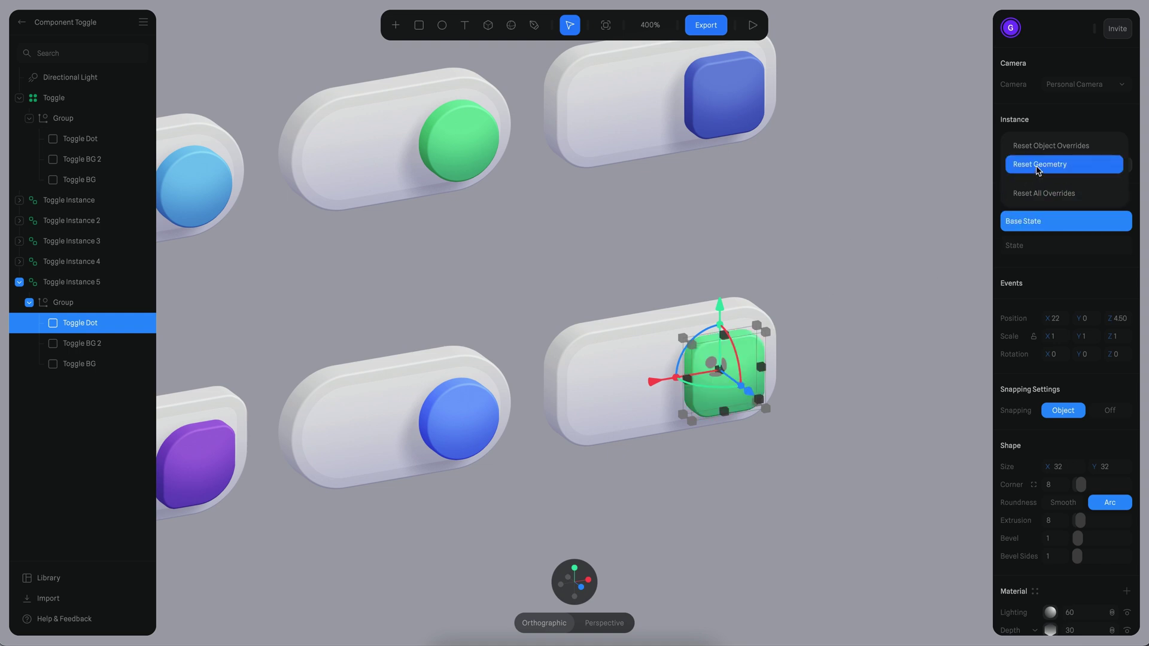
left_click(1038, 170)
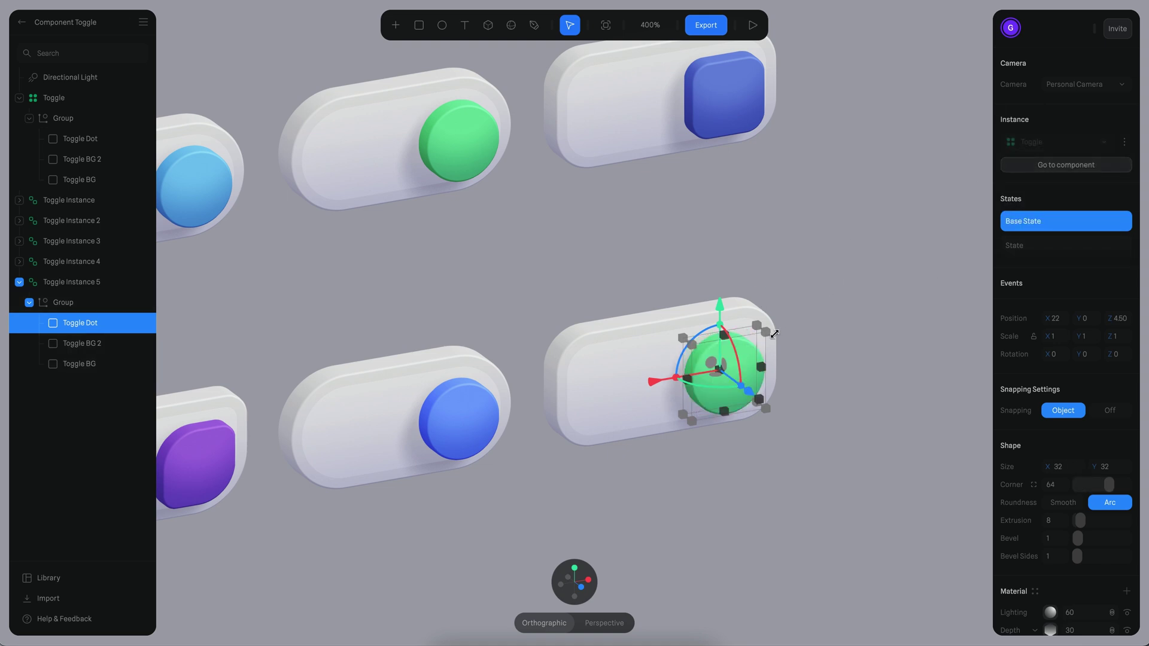
Step: Undo the geometry and material resets on the Toggle Dot of Toggle Instance 5
left_click(1123, 143)
key("super+z")
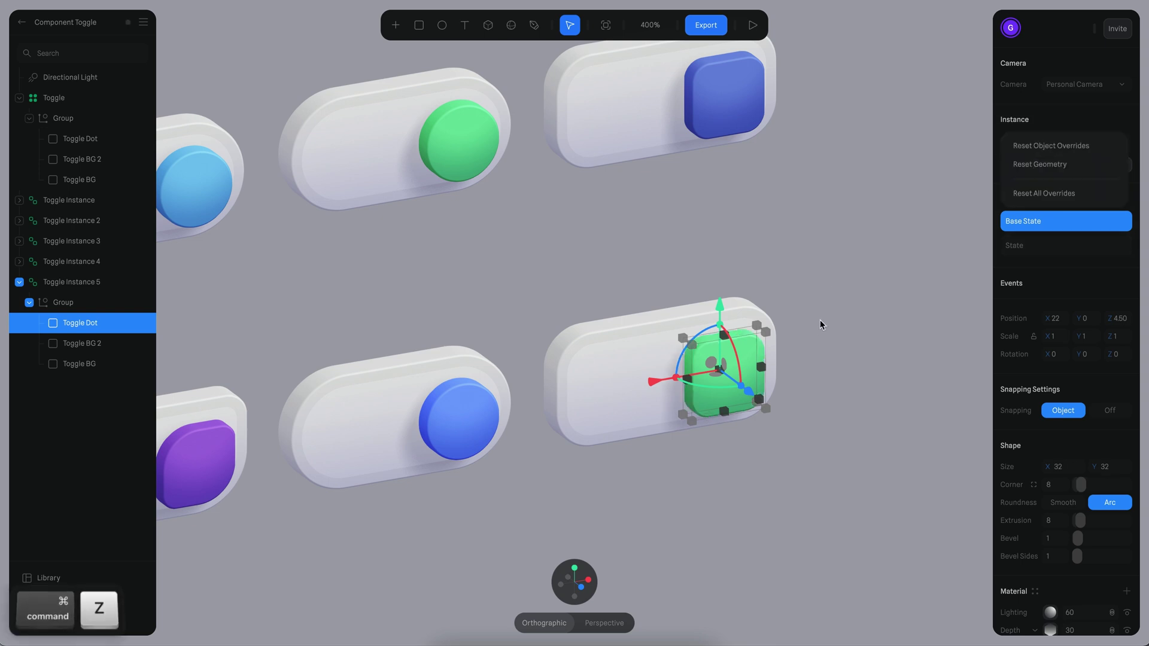
key("super+z")
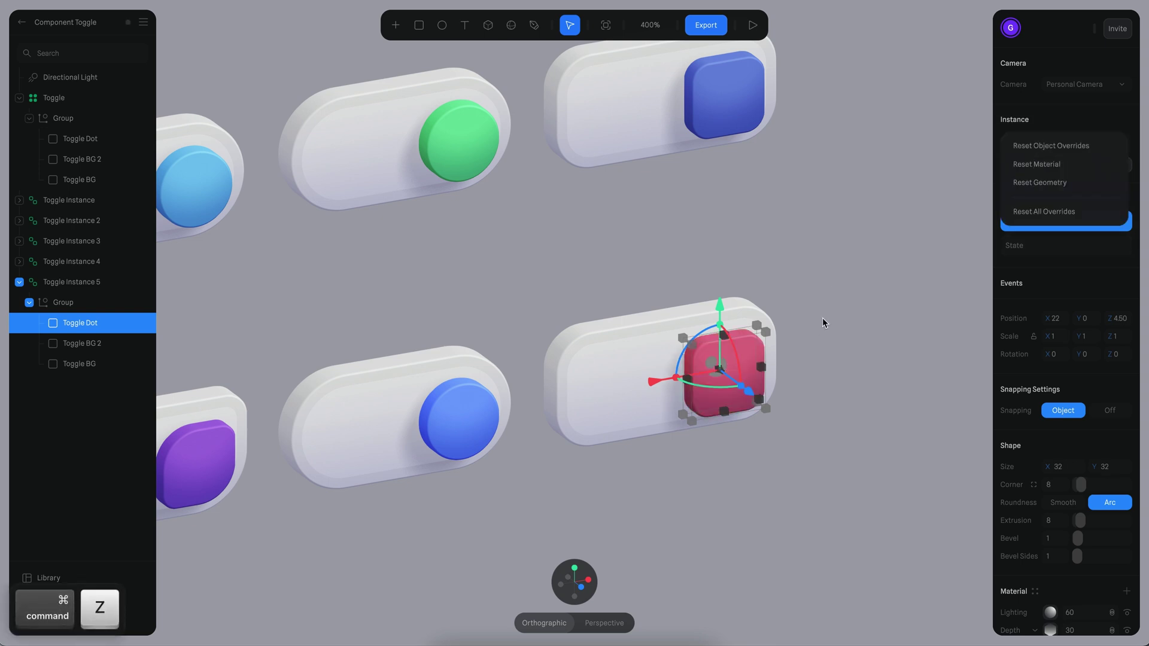
Step: Reset all overrides of Toggle Instance 5's Toggle Dot, undo that reset, and deselect the dot
left_click(1036, 210)
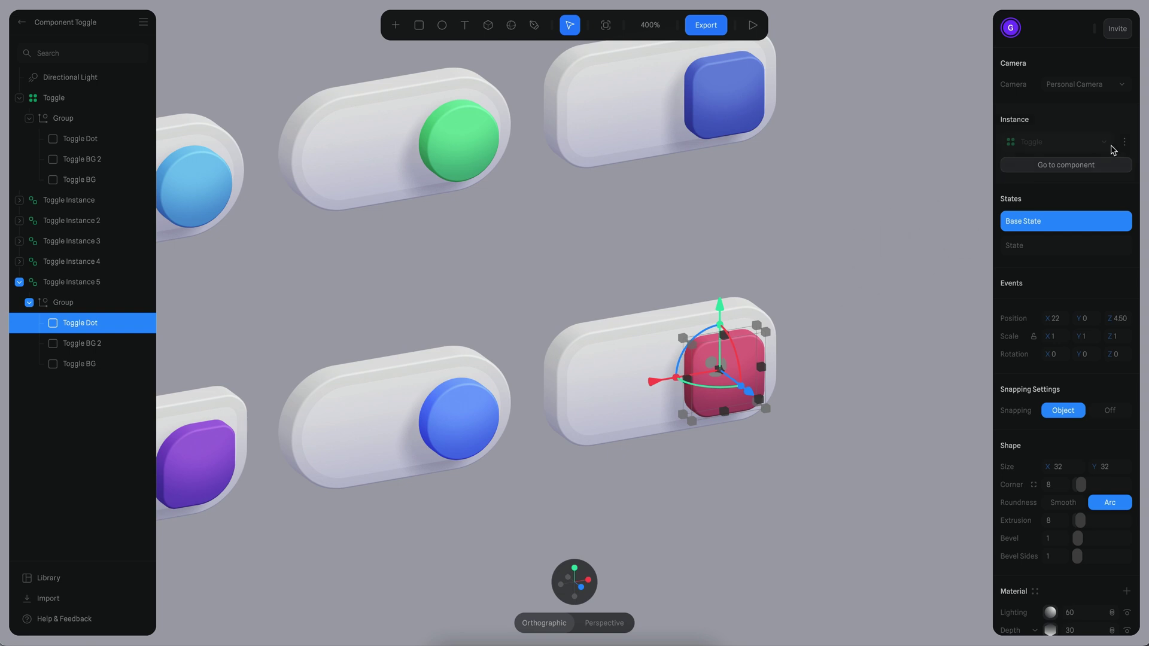
left_click(1127, 144)
left_click(1037, 210)
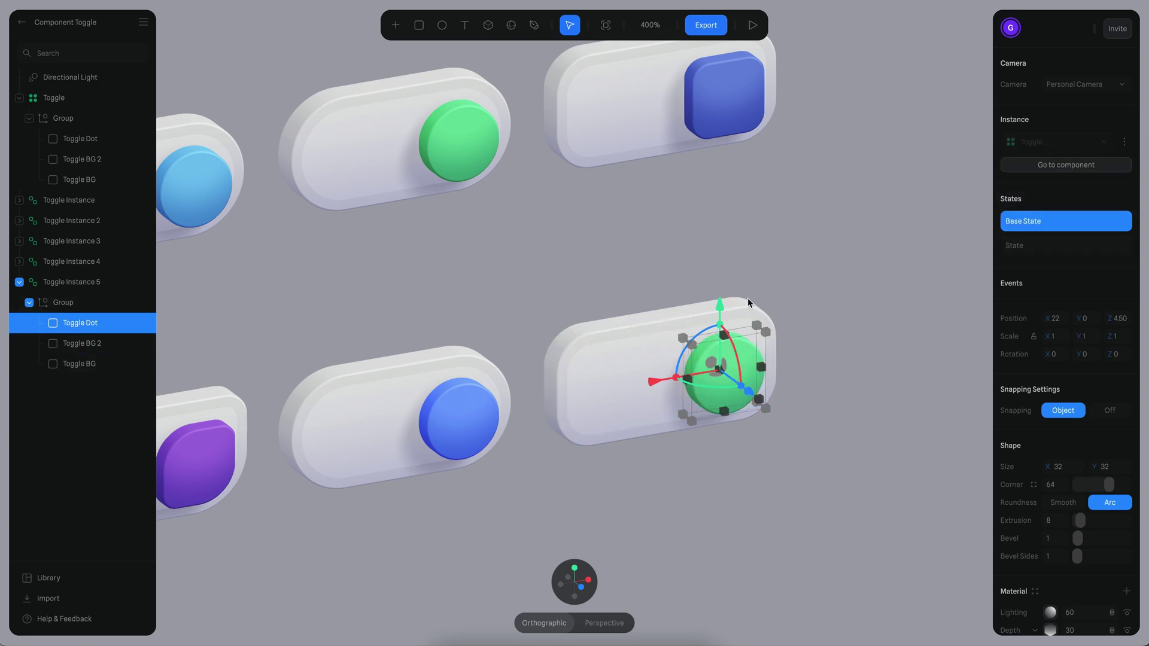
key("super+z")
left_click(816, 229)
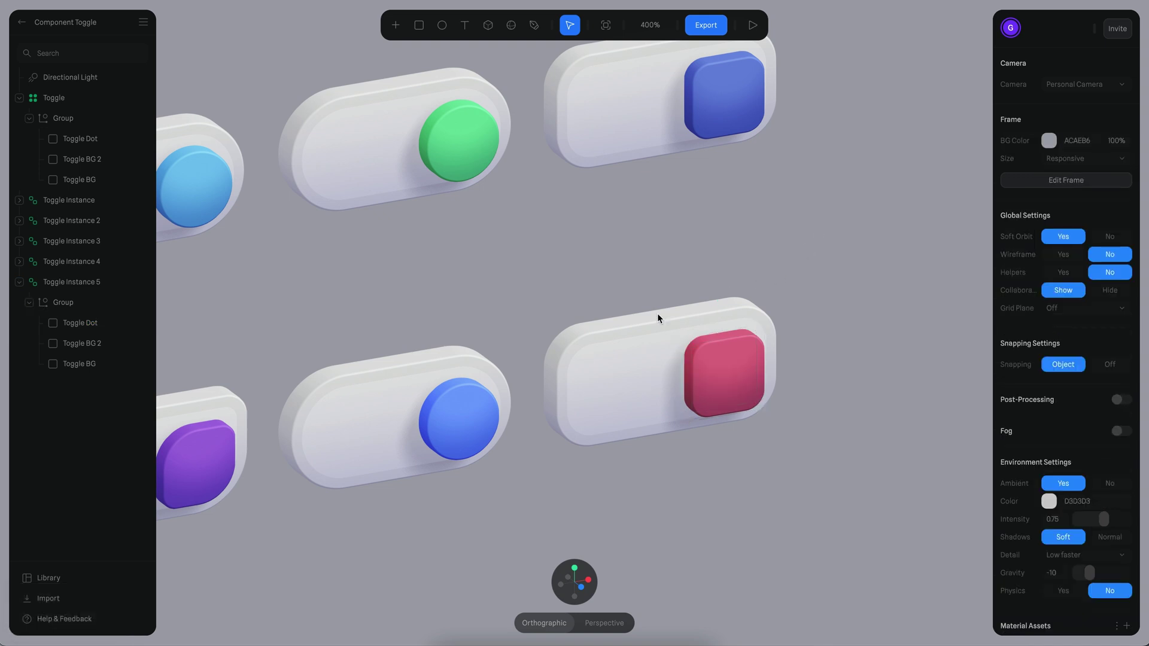
Step: Reset all overrides on the whole of Toggle Instance 5 and deselect it
left_click(608, 369)
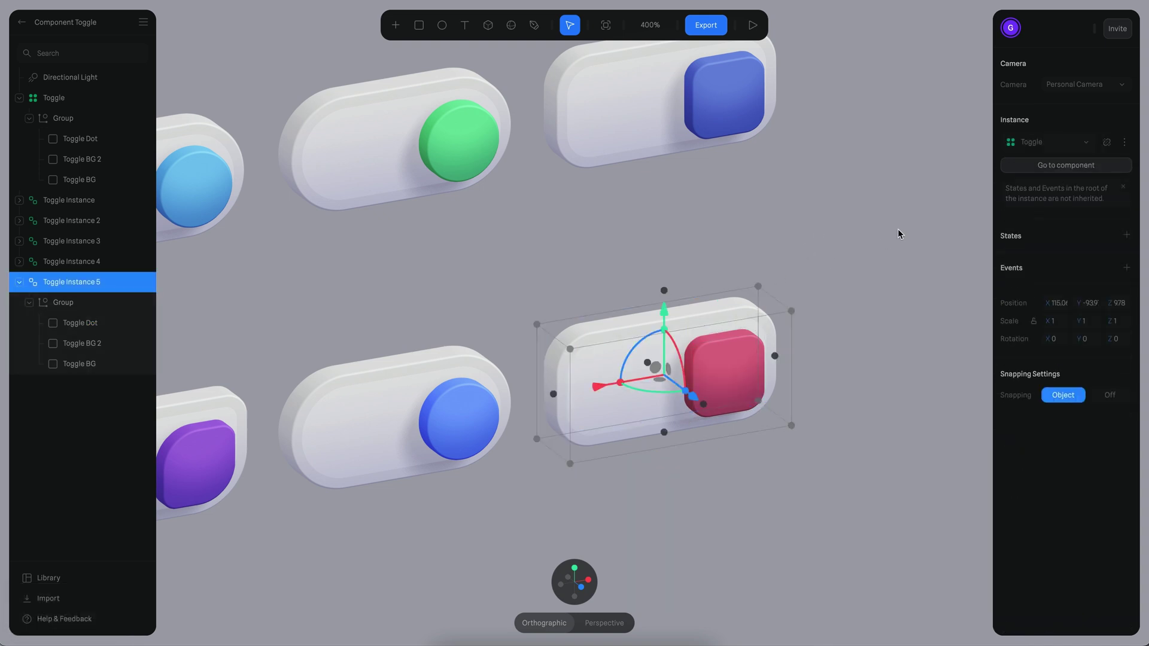
left_click(1124, 144)
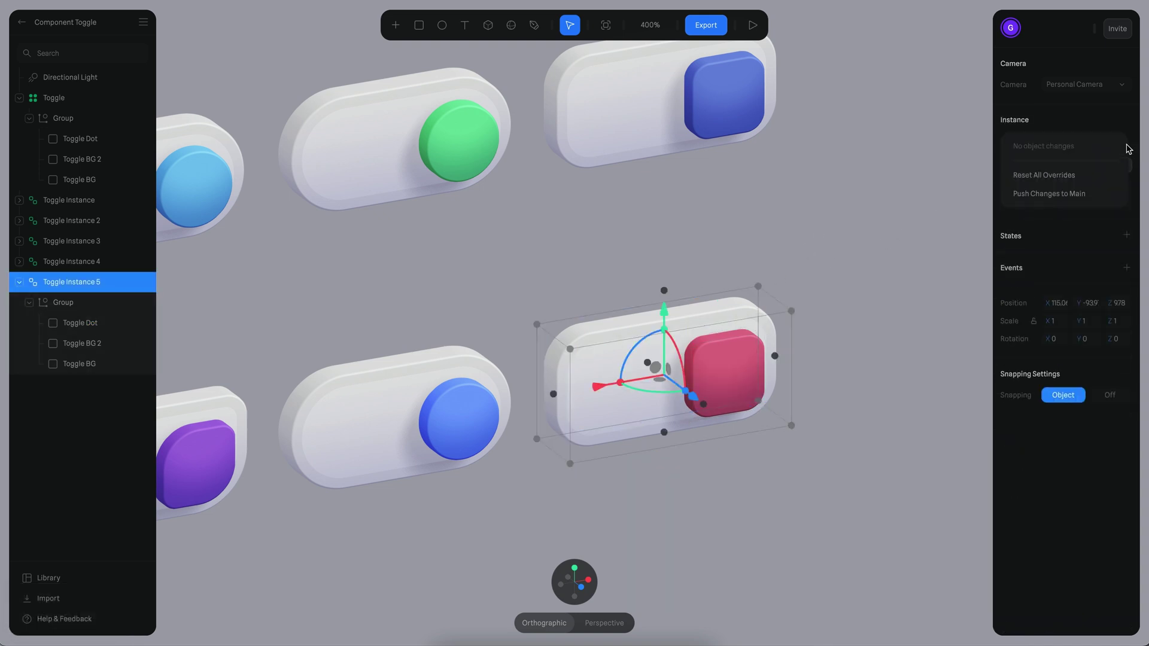
left_click(1037, 176)
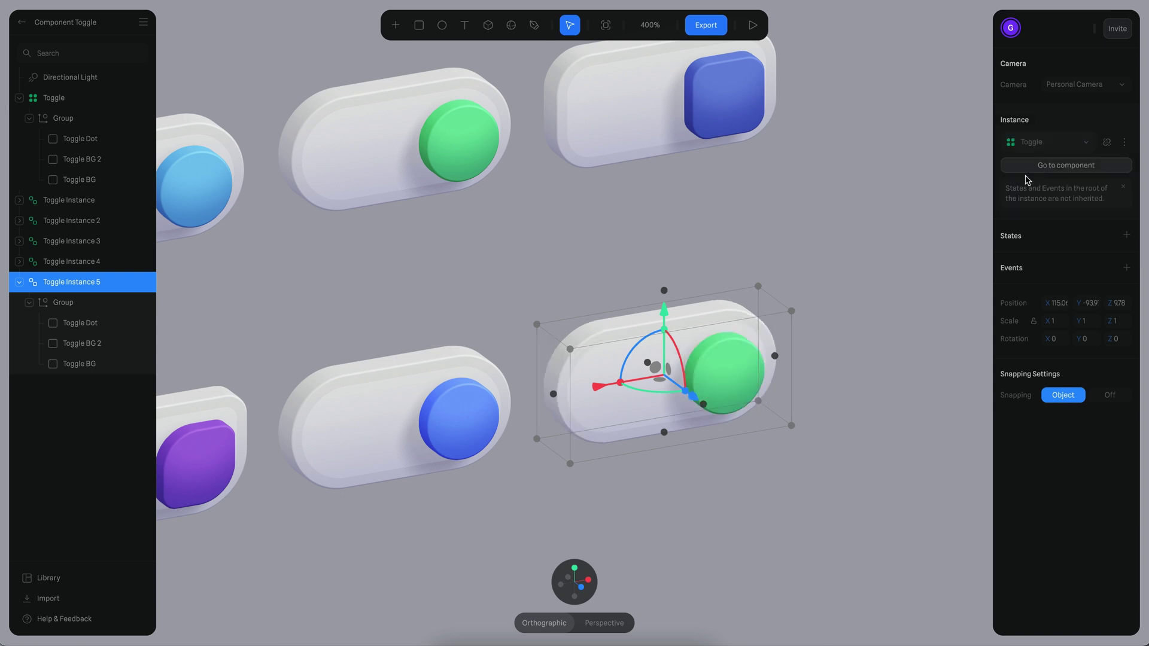
left_click(779, 195)
scroll(779, 195, "left", 2)
key("ctrl+s")
left_click_drag(665, 305, 557, 195)
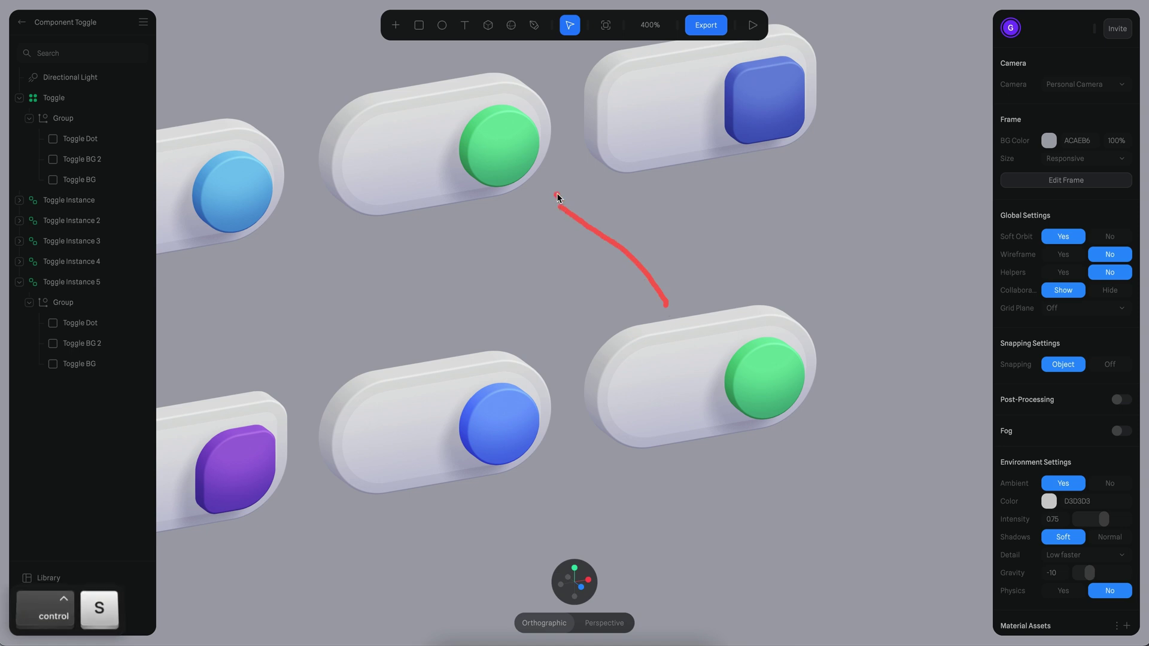
key("ctrl+x")
Step: Play the toggle scene, try switching the reset toggle, the main green toggle and the round blue lower toggle, and exit the preview
scroll(730, 245, "down", 5, "alt")
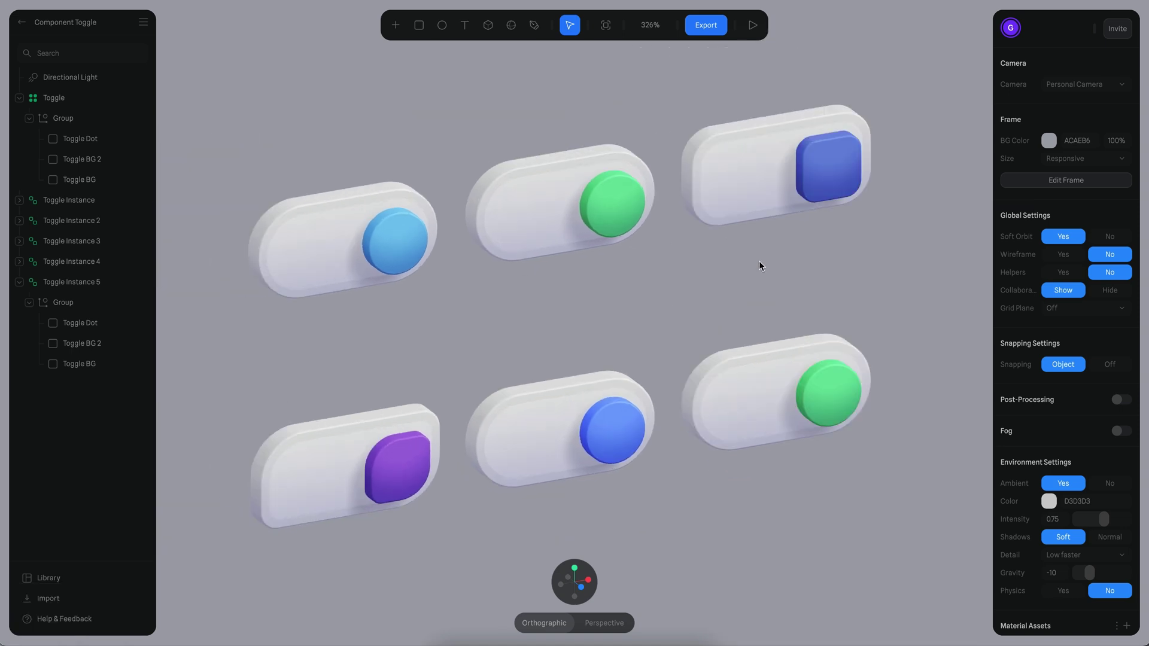
left_click(753, 25)
left_click(760, 371)
left_click(603, 215)
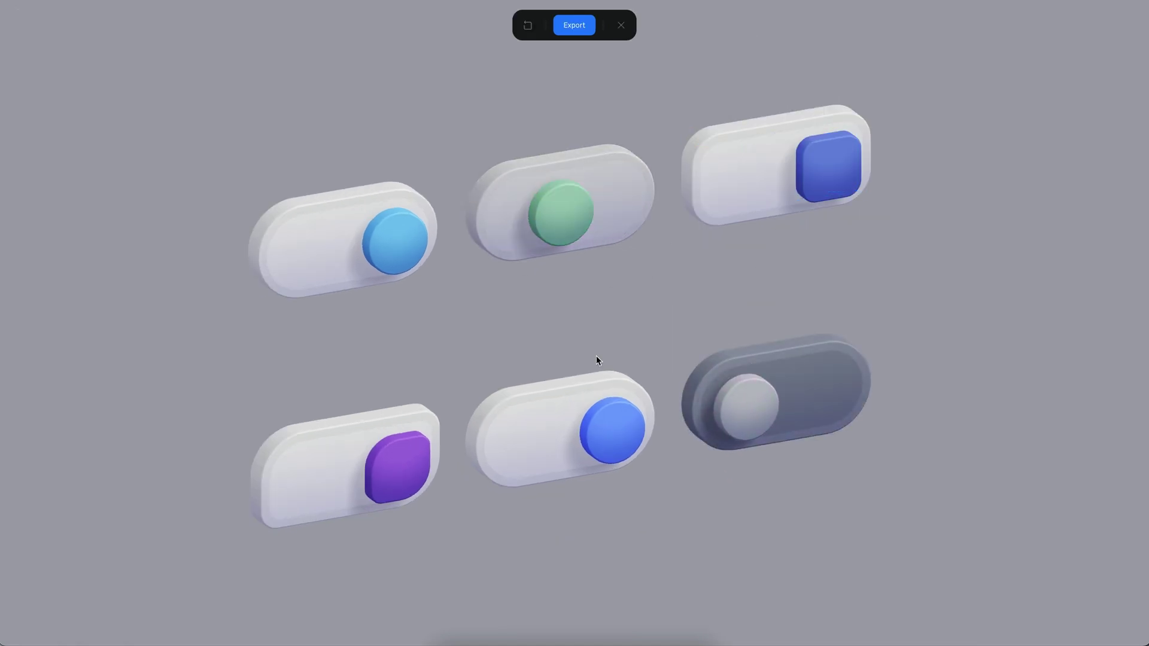
left_click(596, 419)
left_click(778, 383)
left_click(614, 236)
left_click(621, 25)
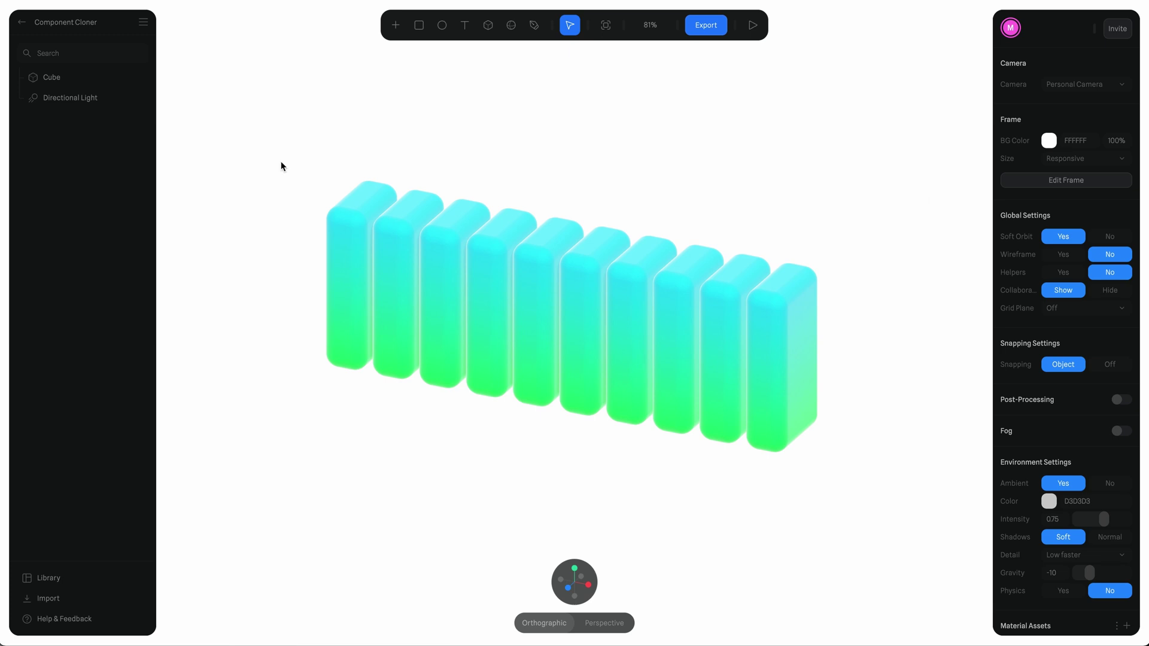
Step: In the Component Cloner scene, set the X rotation of the Cube's linear cloner to 10
left_click(86, 83)
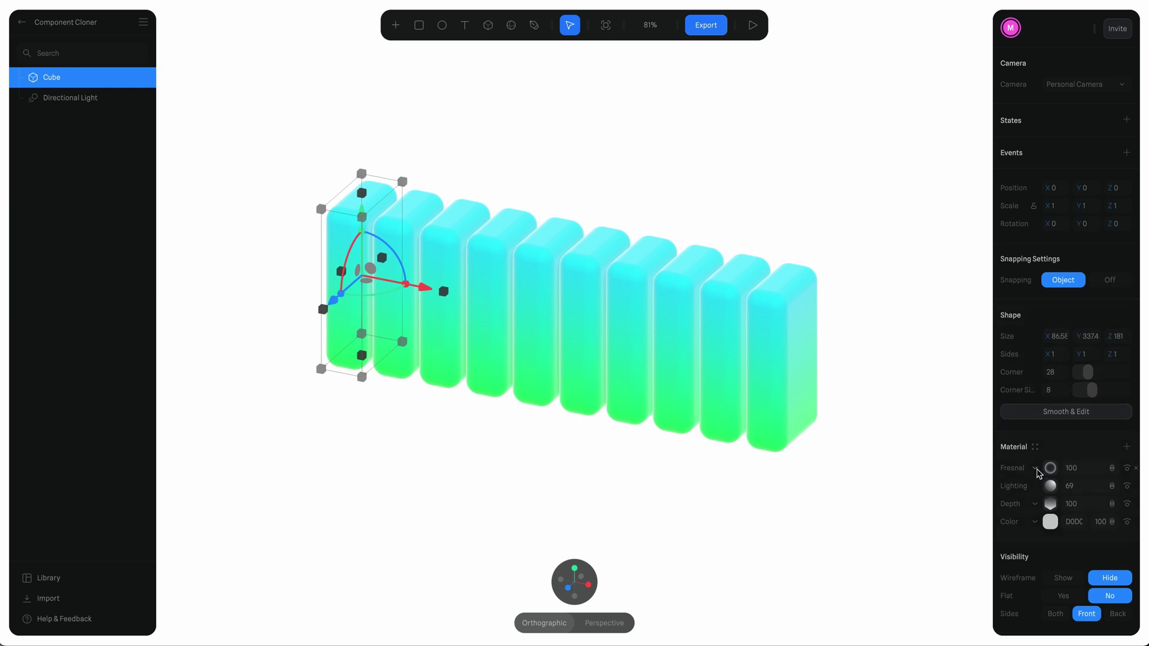
scroll(1037, 473, "down", 5)
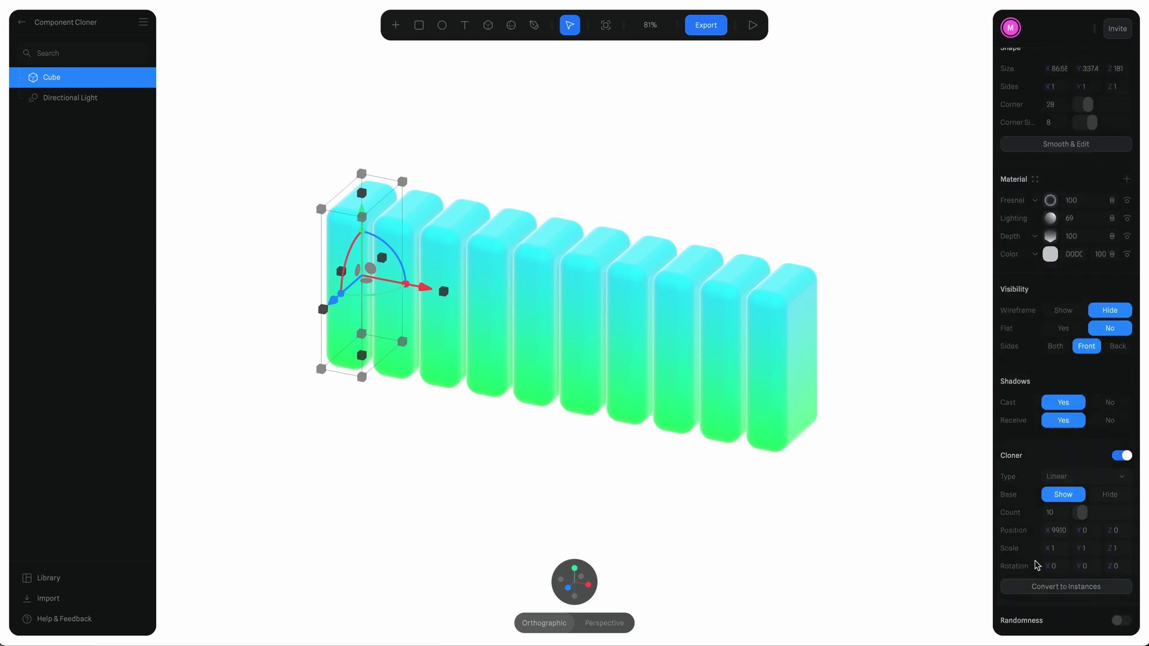
left_click_drag(1045, 568, 1061, 571)
left_click(1055, 567)
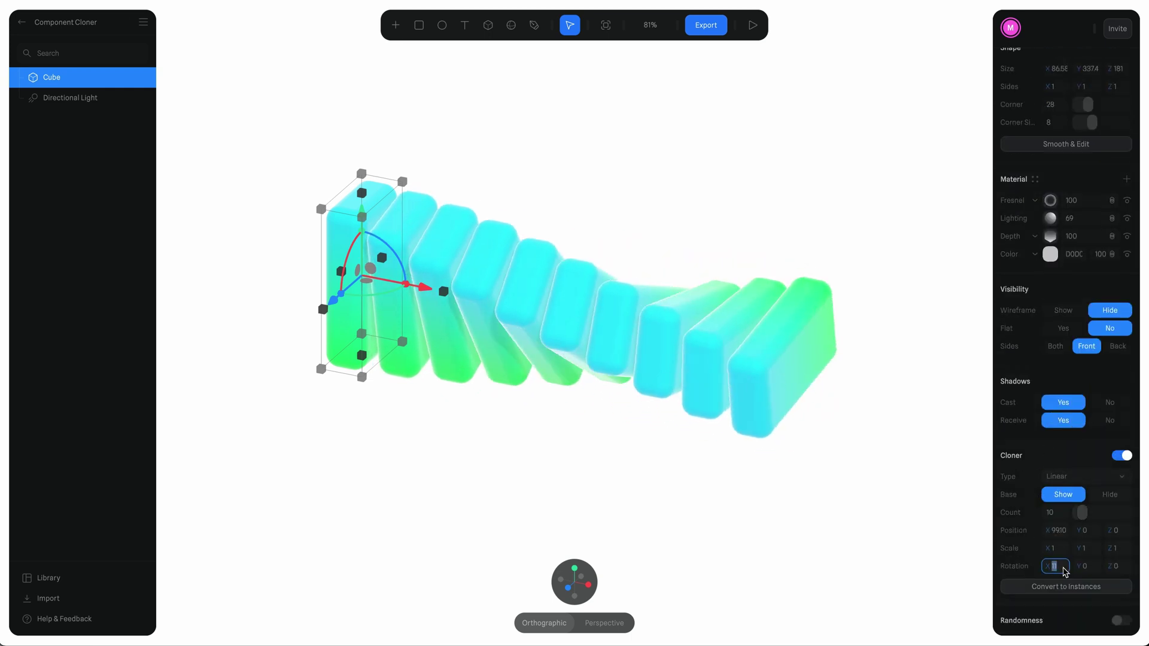
type("10")
key("Return")
Step: Convert the Cube's cloner copies to component instances
mouse_move(902, 474)
left_mouse_down("alt")
mouse_move(840, 530)
mouse_move(800, 463)
mouse_move(903, 482)
mouse_move(920, 456)
mouse_move(928, 467)
mouse_move(759, 443)
left_mouse_up("alt")
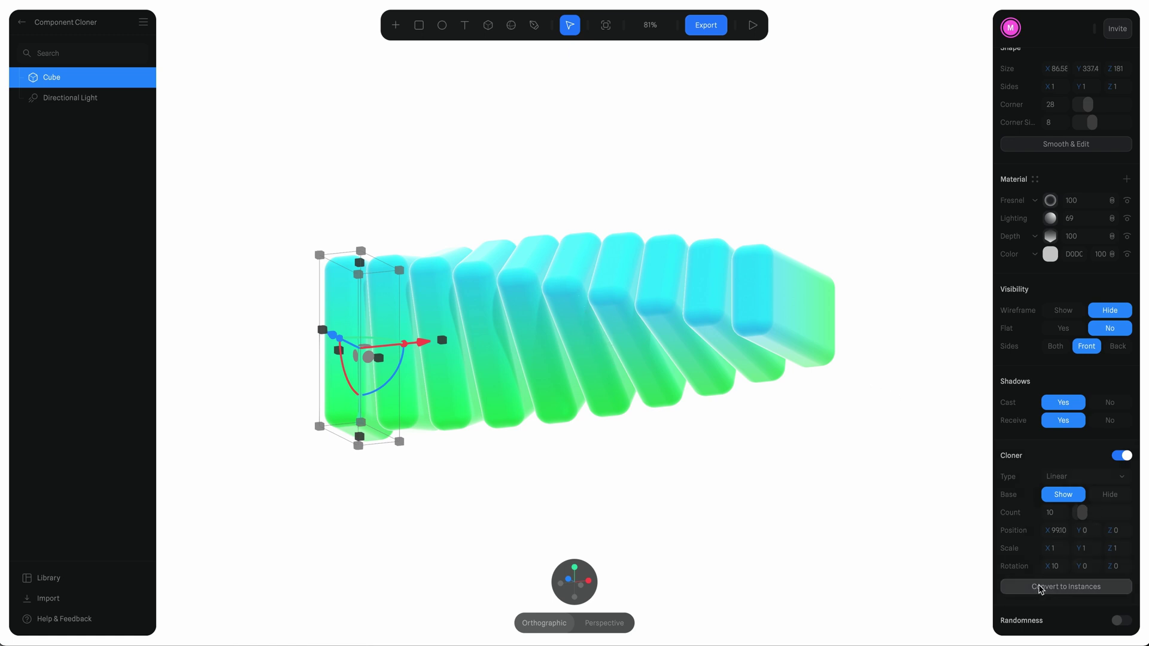
left_click(1068, 587)
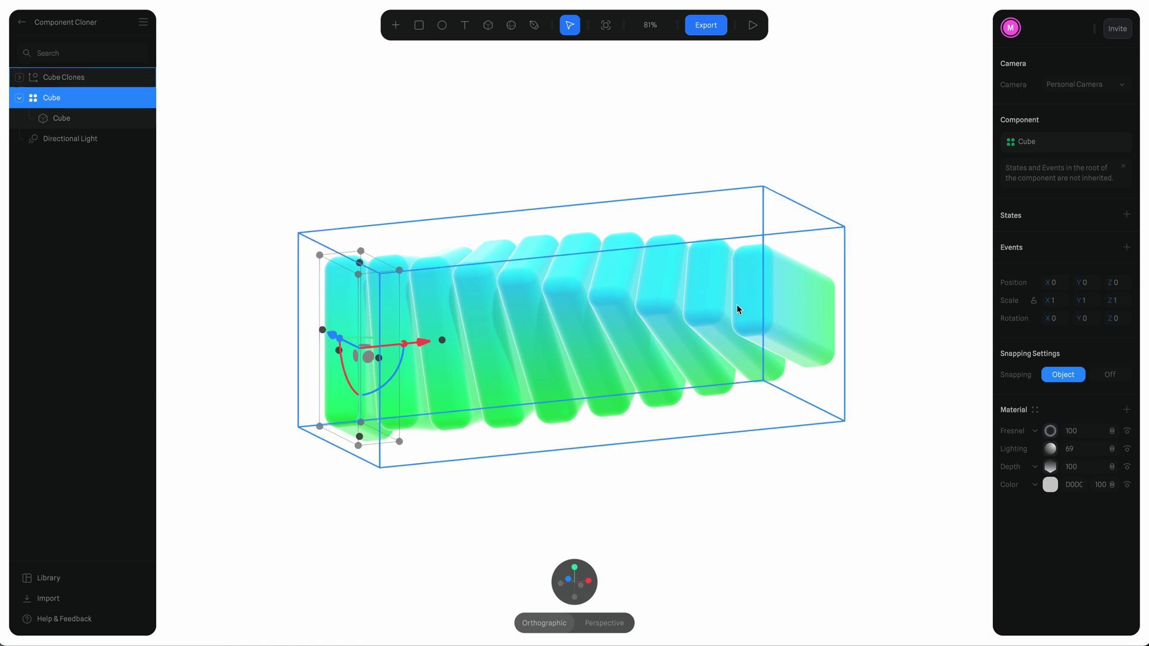
left_click_drag(560, 150, 439, 208, "alt")
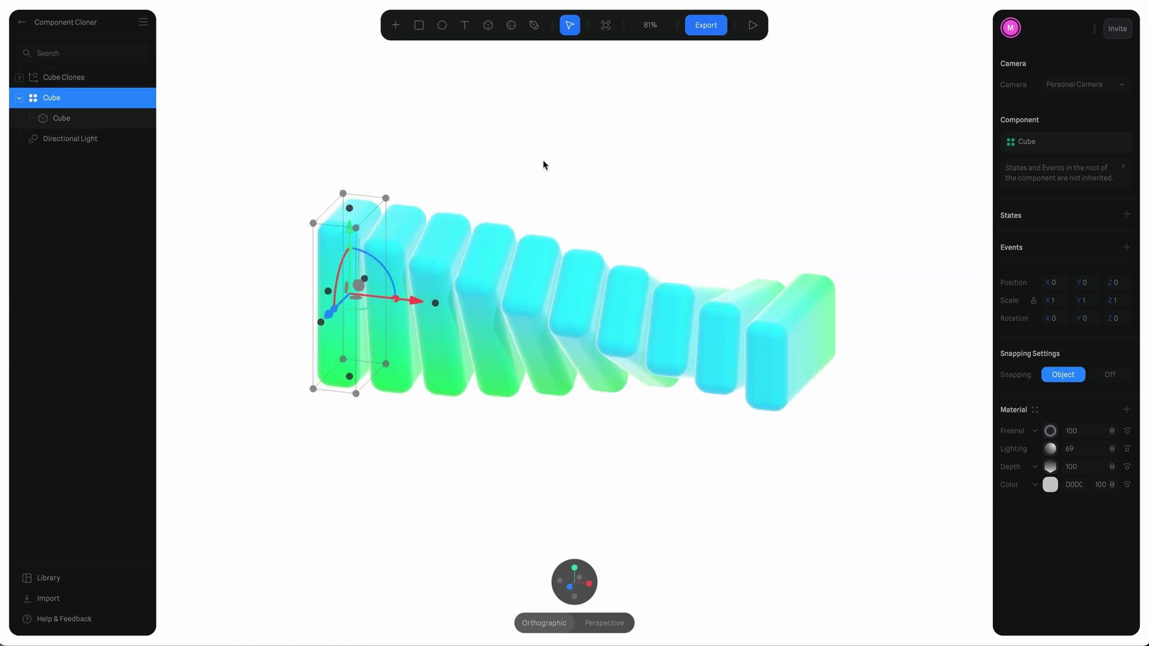
left_click_drag(584, 146, 577, 161, "alt")
Step: Move the main Cube component along X, away from the row of clones, to about -280
left_click_drag(410, 308, 252, 300)
scroll(411, 216, "left", 3)
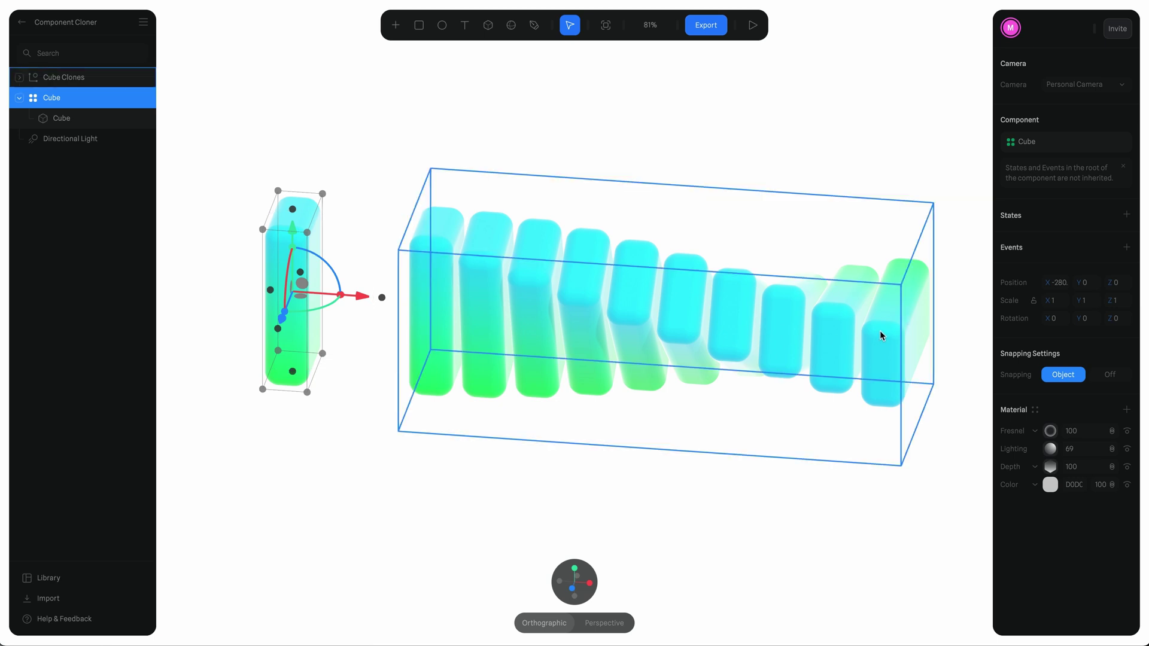
left_click_drag(582, 129, 623, 156, "alt")
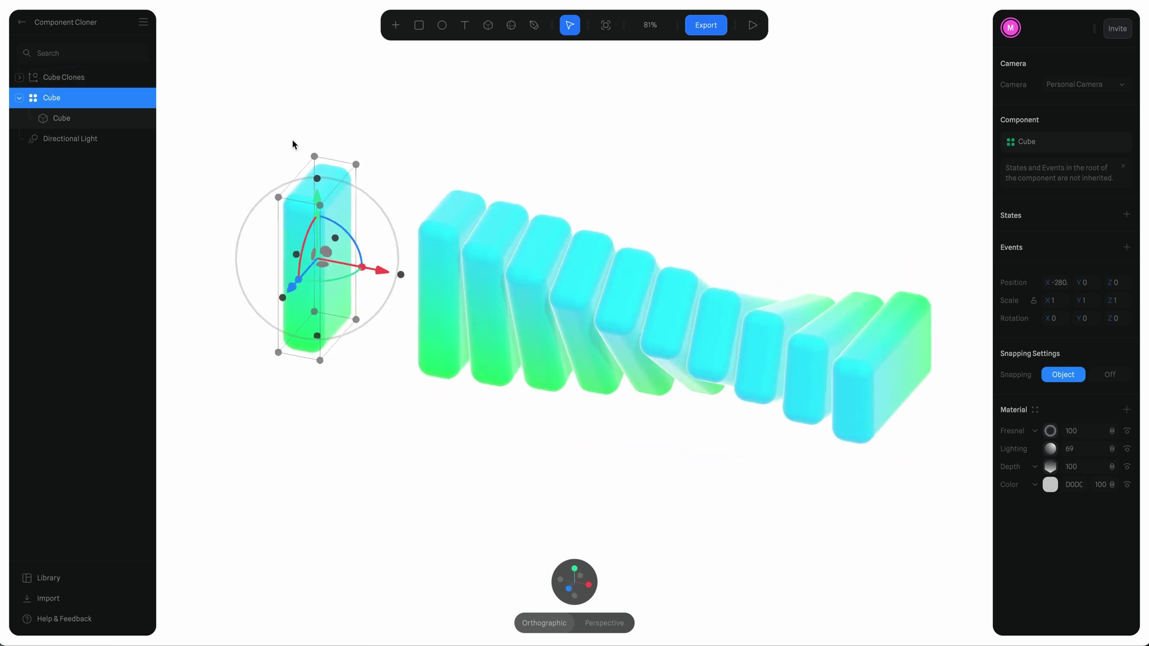
scroll(622, 201, "right", 3)
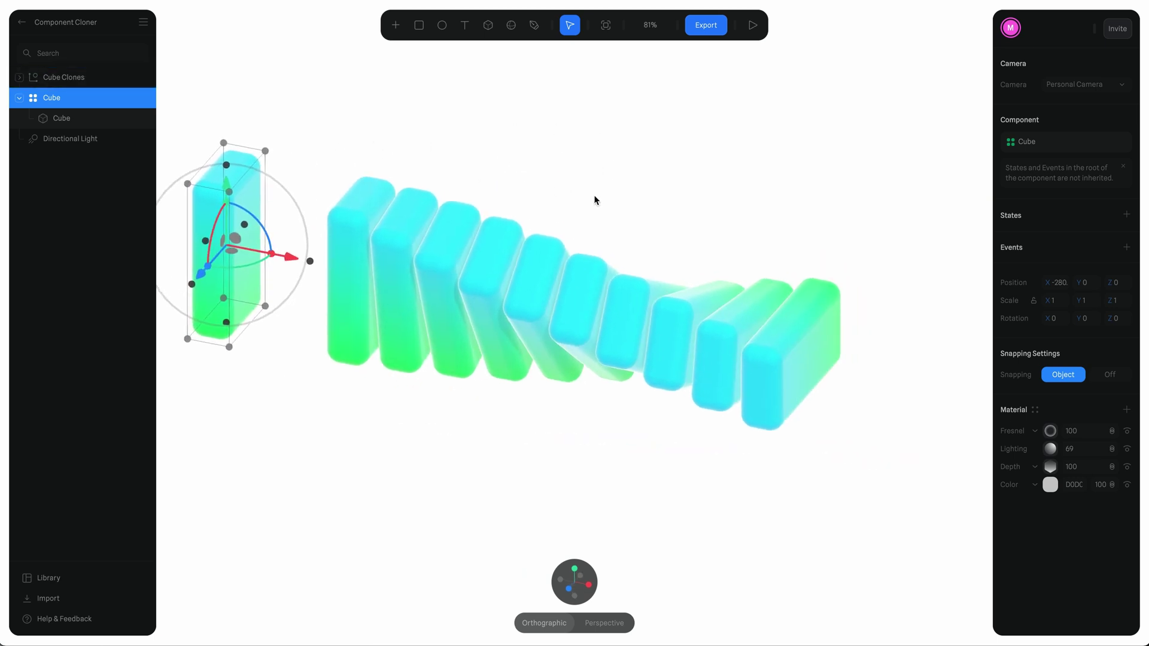
Step: Override the upper Depth ramp colour of the cube in Clone 6 with orange FF8F2F
double_click(626, 292)
scroll(719, 207, "up", 5, "ctrl")
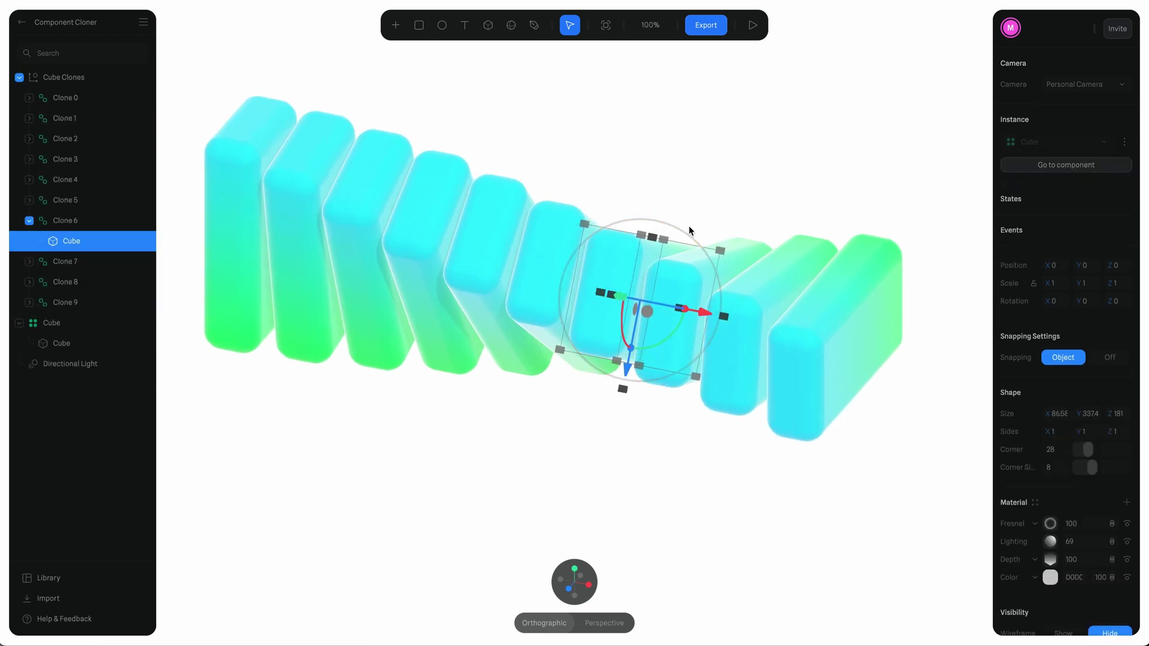
left_click_drag(719, 183, 729, 131)
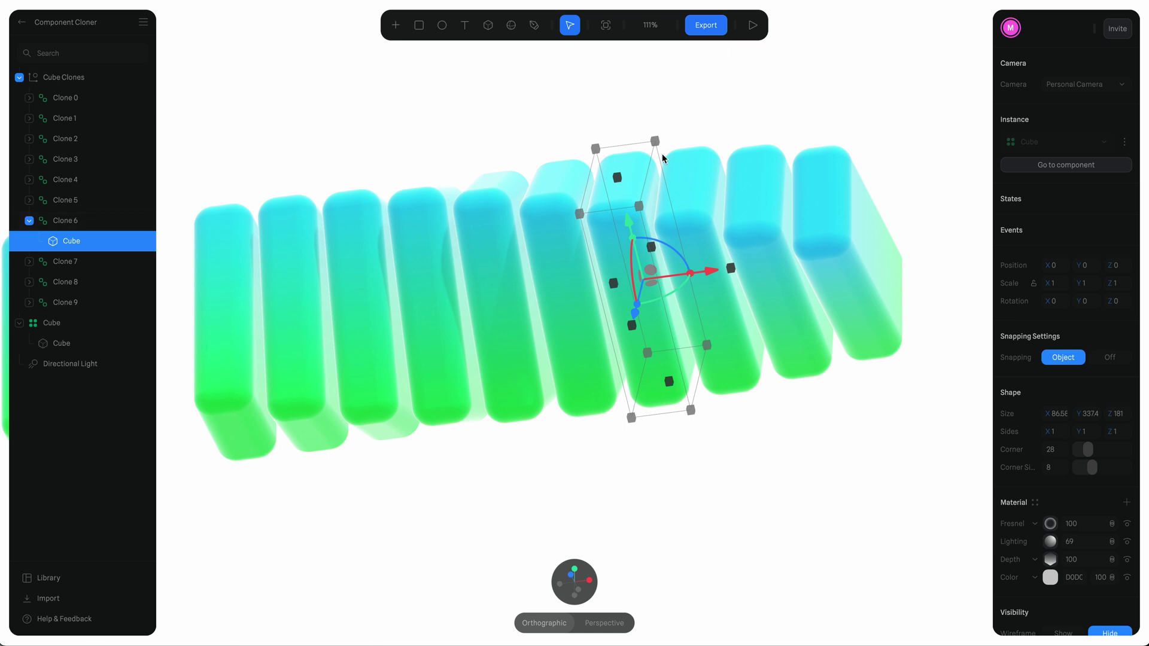
middle_click_drag(696, 135, 663, 160)
left_click_drag(695, 135, 600, 214, "alt")
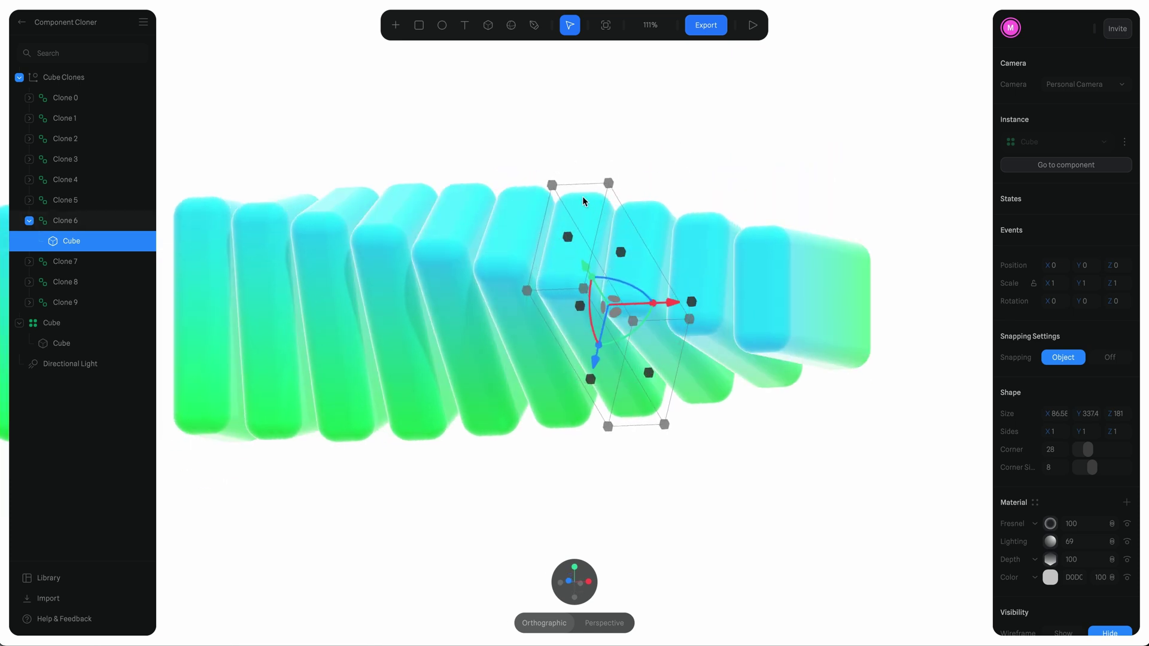
left_click(1050, 560)
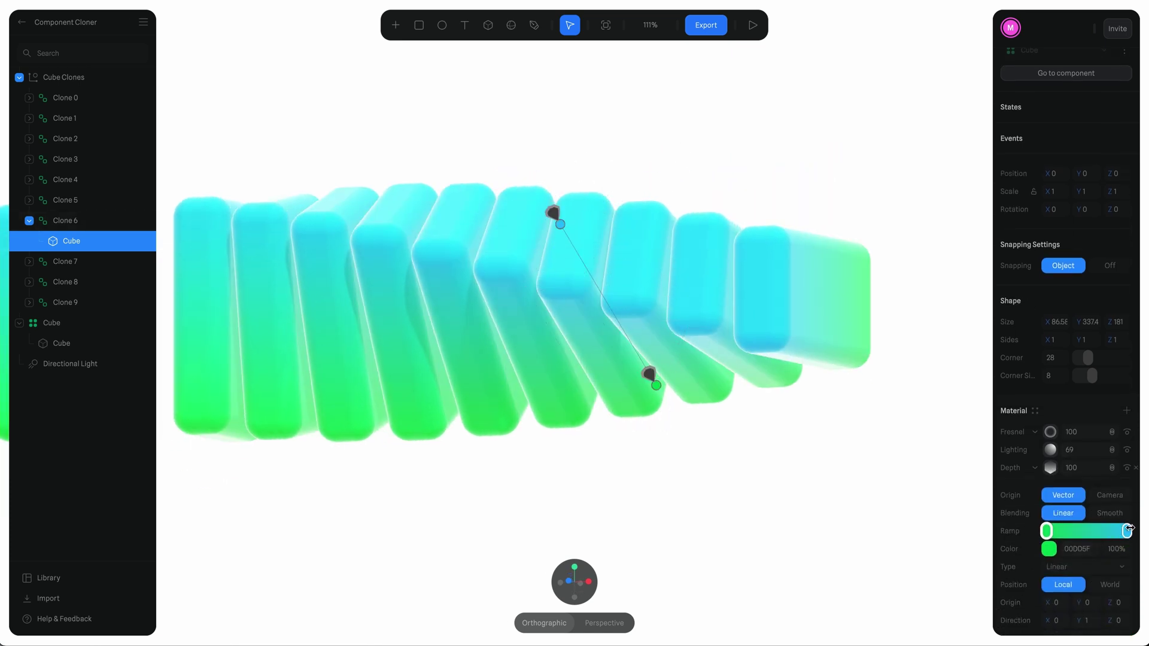
left_click(1126, 528)
scroll(1110, 531, "down", 3)
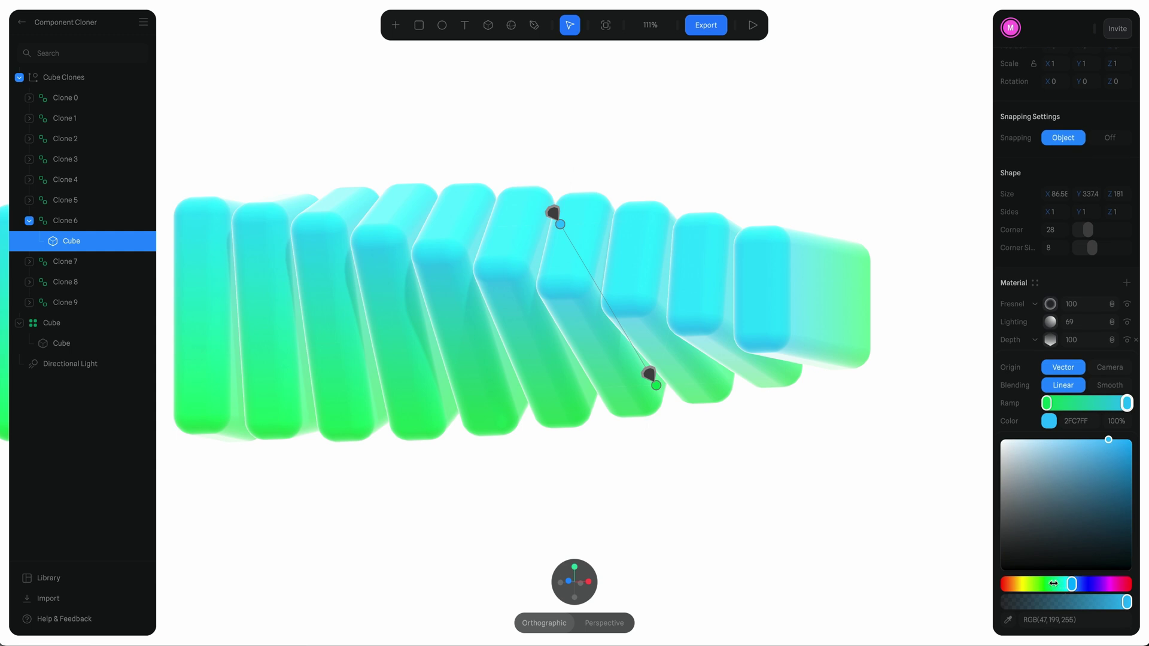
left_click_drag(1052, 583, 1014, 583)
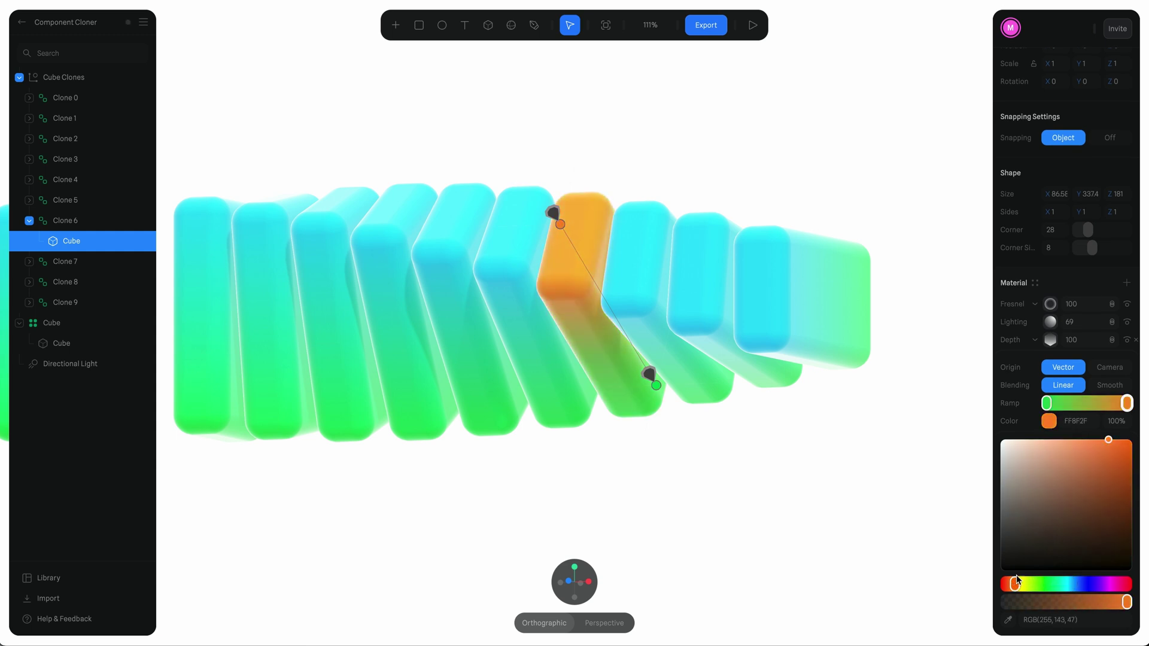
left_click(798, 443)
Step: Stretch the cube inside the main Cube component to a height of about 376
key("minus")
left_click(807, 450)
left_click_drag(808, 451, 630, 469, "alt")
right_click_drag(629, 472, 780, 458)
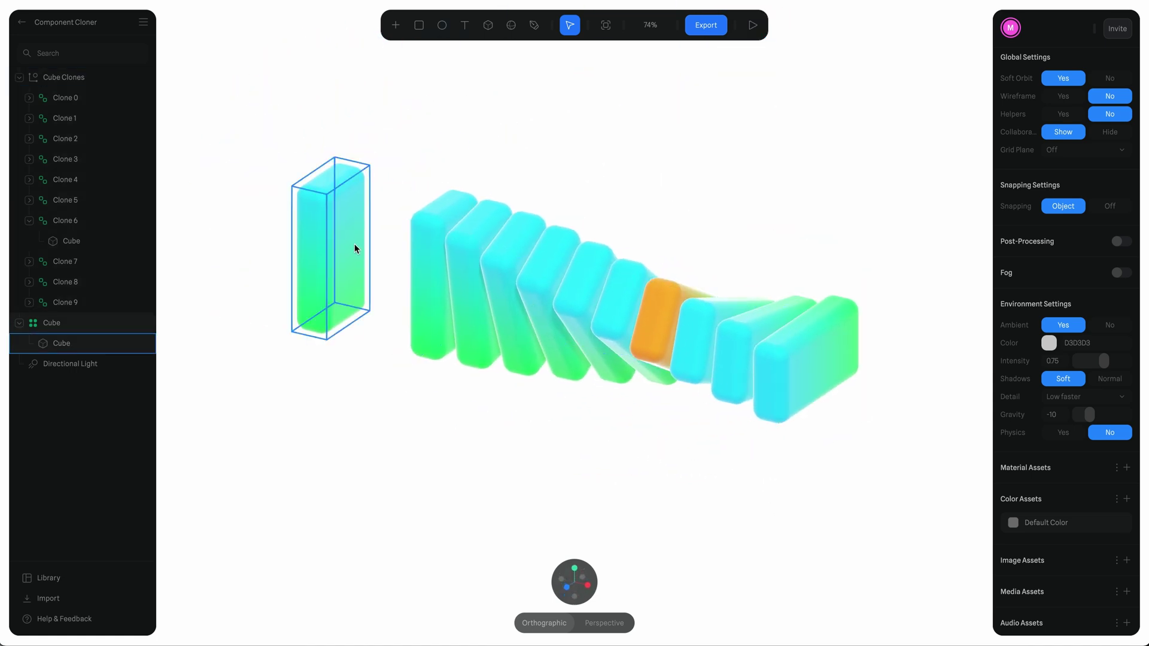
left_click(356, 244)
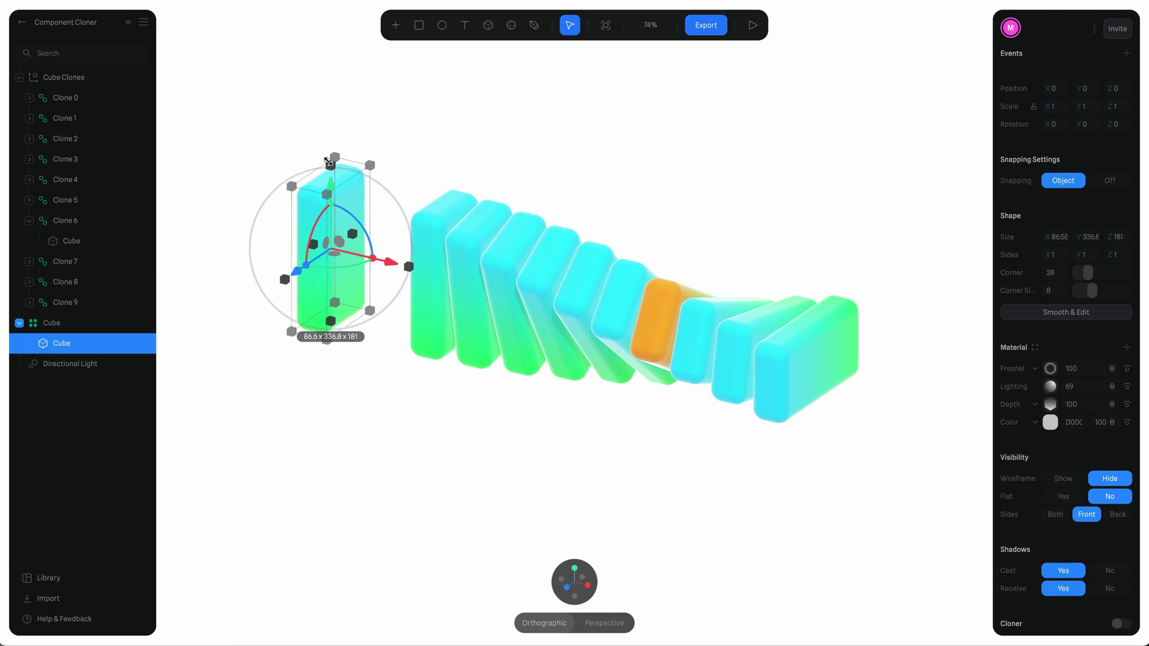
mouse_move(329, 162)
left_mouse_down()
mouse_move(320, 129)
mouse_move(301, 128)
mouse_move(317, 189)
mouse_move(307, 152)
left_mouse_up()
mouse_move(649, 210)
left_mouse_down("alt")
mouse_move(492, 208)
mouse_move(587, 218)
mouse_move(526, 199)
left_mouse_up("alt")
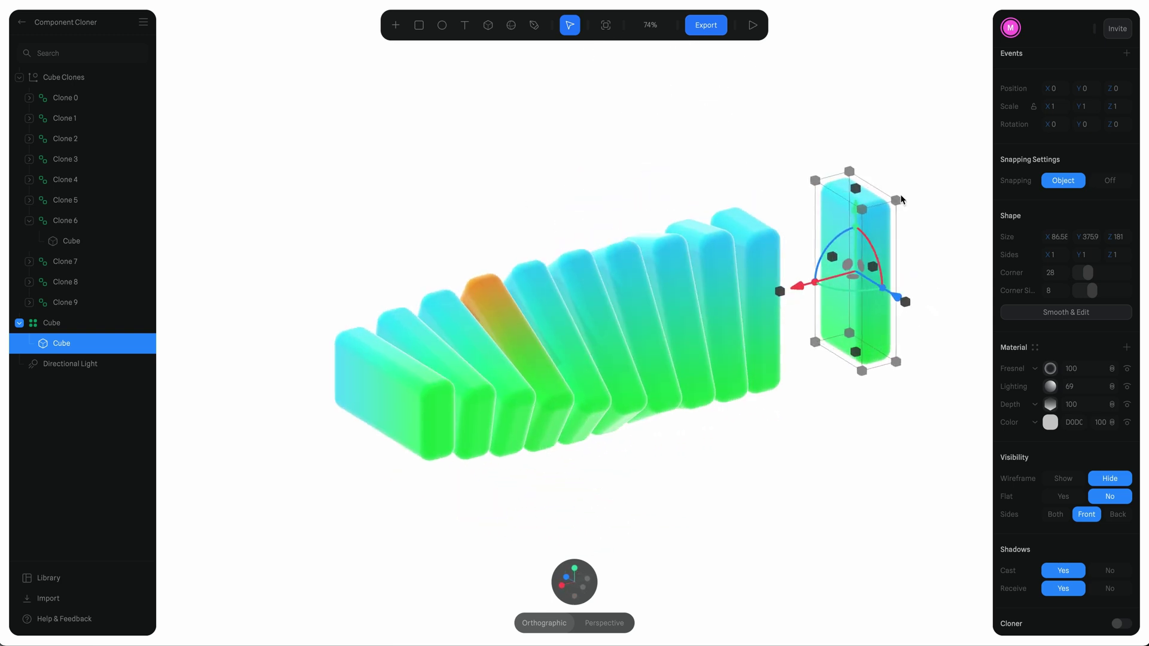
middle_click_drag(509, 184, 223, 298)
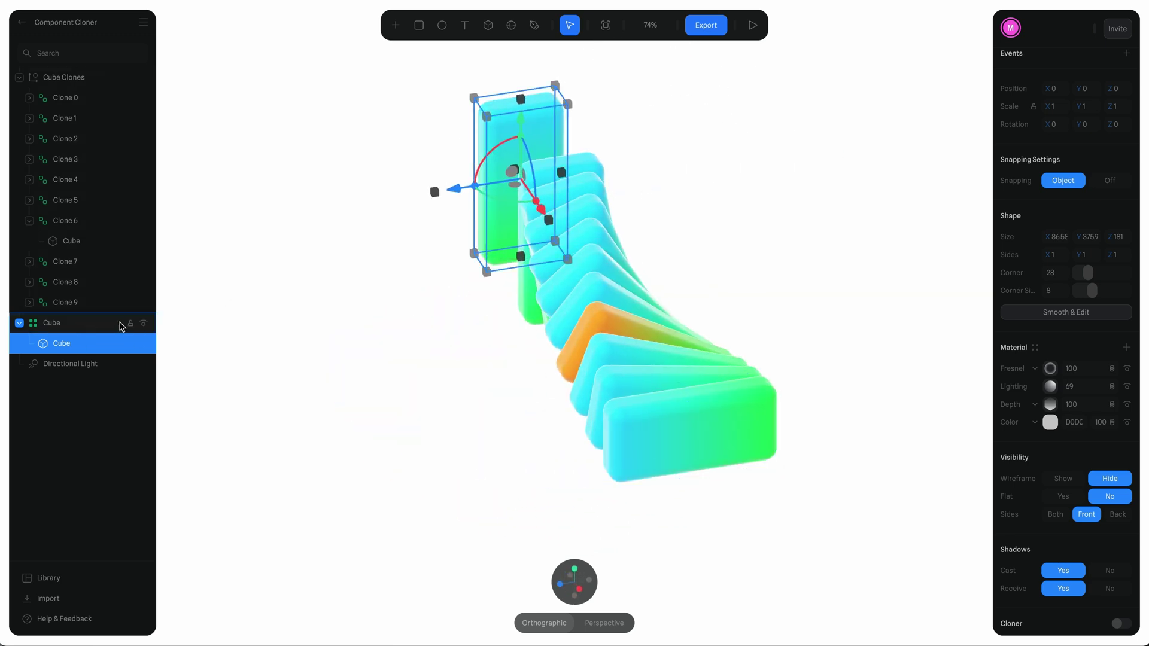
left_click(347, 243)
mouse_move(346, 242)
middle_mouse_down()
mouse_move(313, 313)
mouse_move(386, 318)
middle_mouse_up()
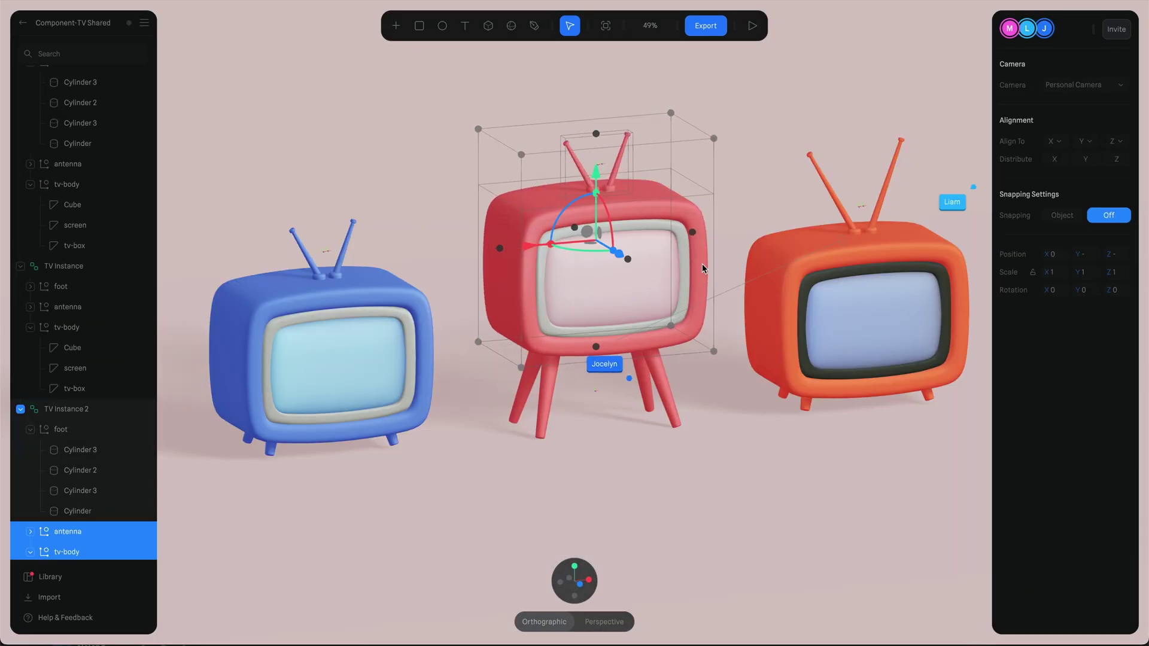
Step: In the shared TV scene, resize the blue main component's tv-body to about 1.03 X scale and 0.70 Y scale
left_click(314, 352)
left_click(314, 352)
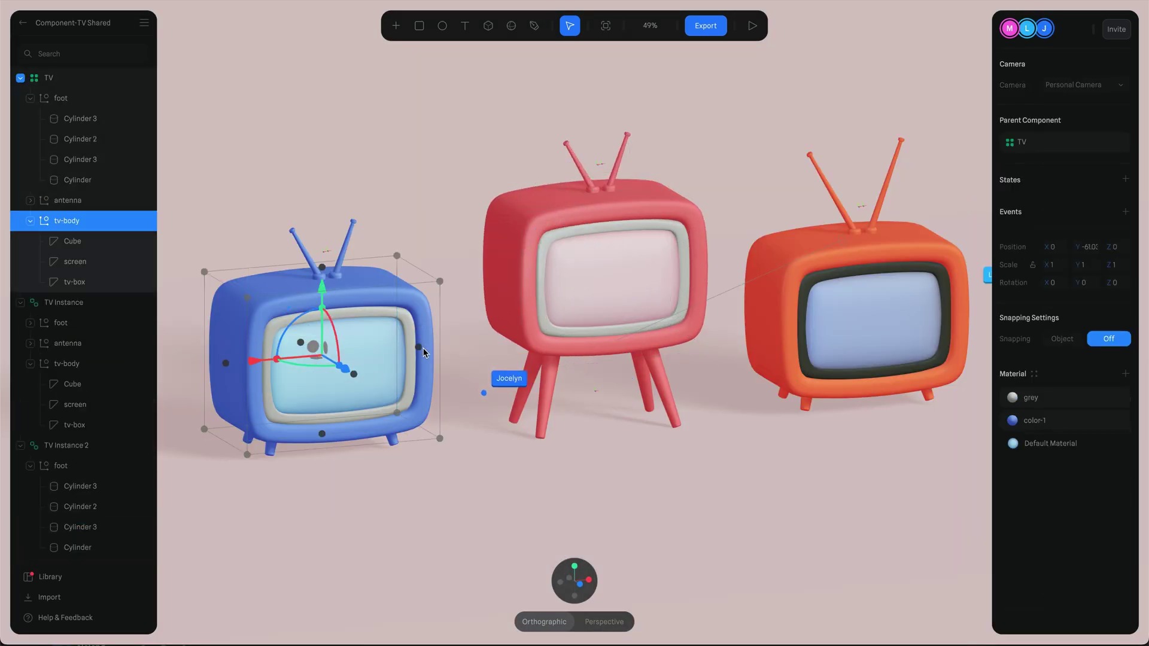
left_click_drag(417, 347, 422, 351)
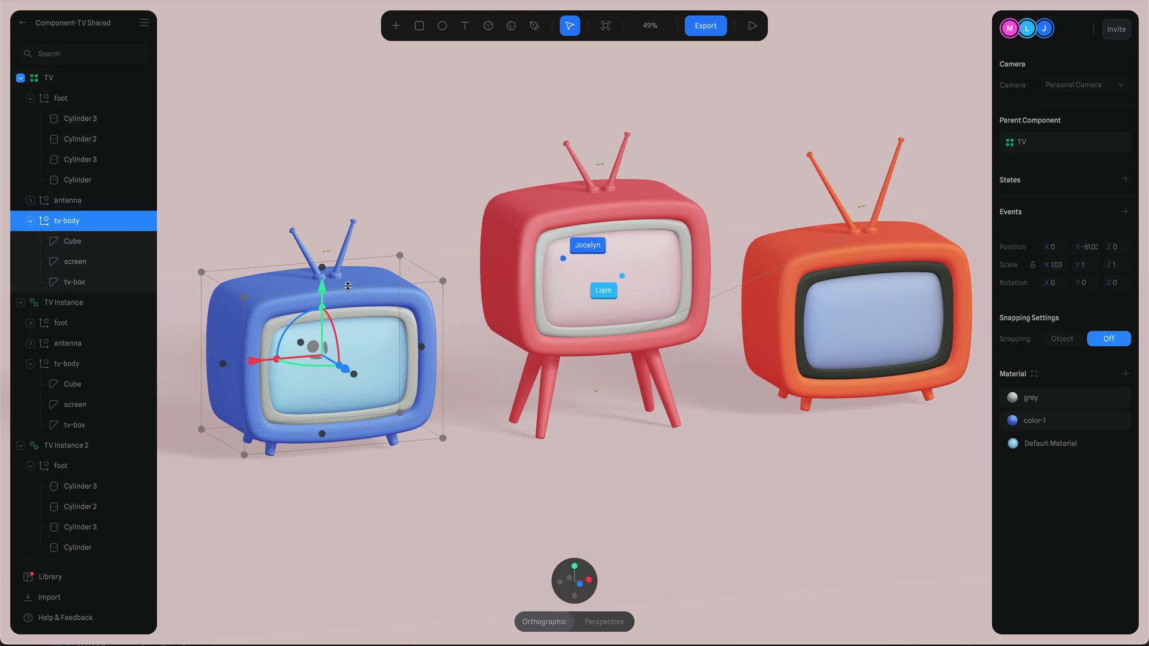
mouse_move(323, 267)
left_mouse_down()
mouse_move(326, 293)
mouse_move(322, 266)
left_mouse_up()
scroll(473, 310, "down", 2)
left_click_drag(473, 310, 485, 315, "alt")
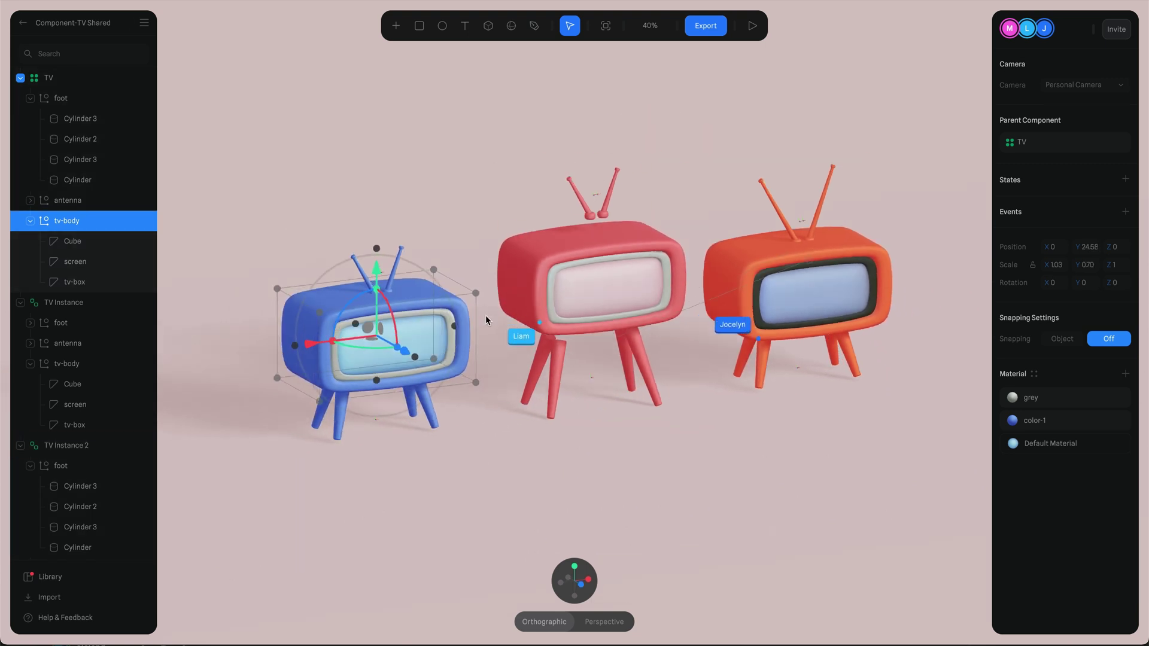
left_click(626, 281)
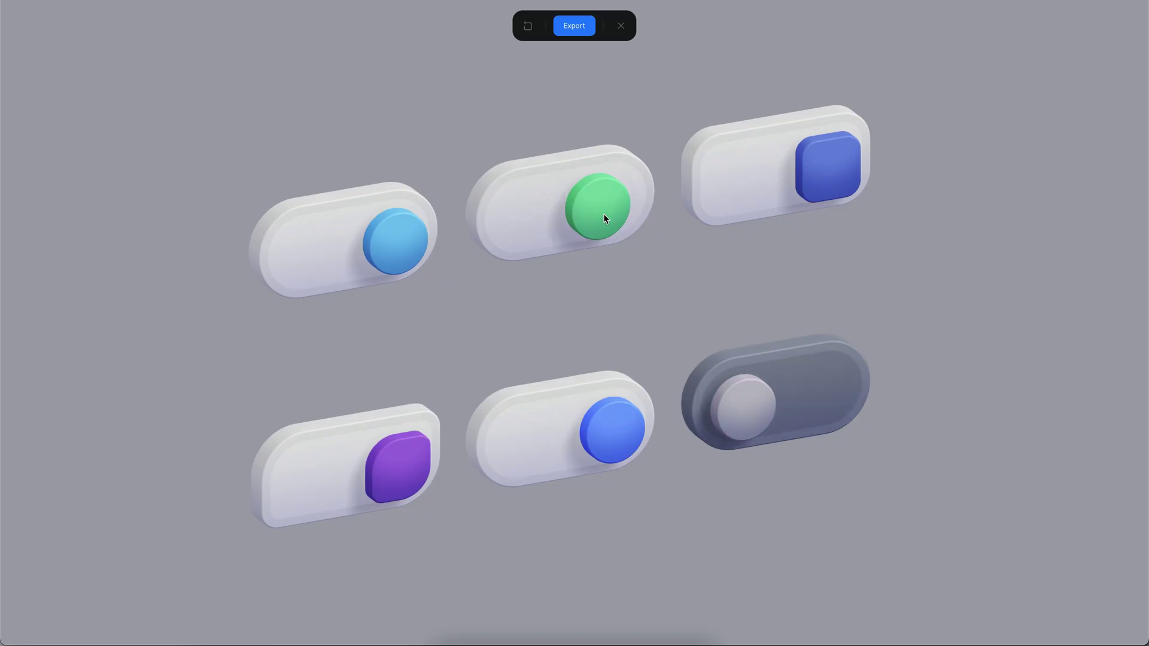
Step: Exit the toggle scene's preview and undo the reset of Toggle Instance 5
left_click(620, 26)
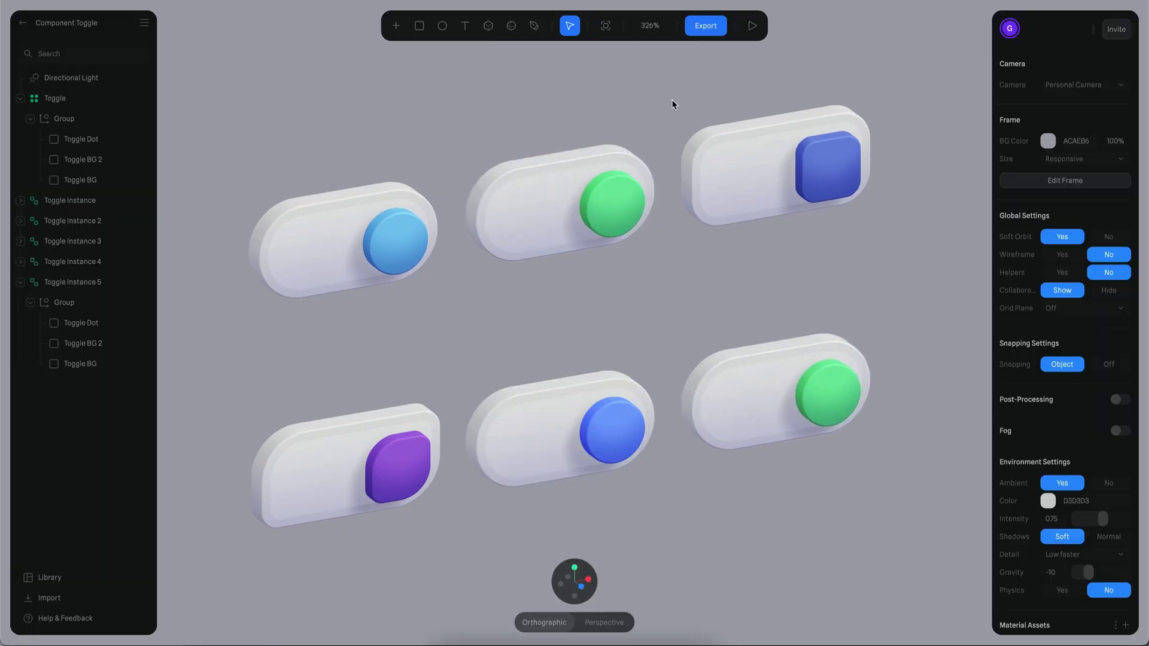
key("super+z")
key("super+z")
left_click(868, 275)
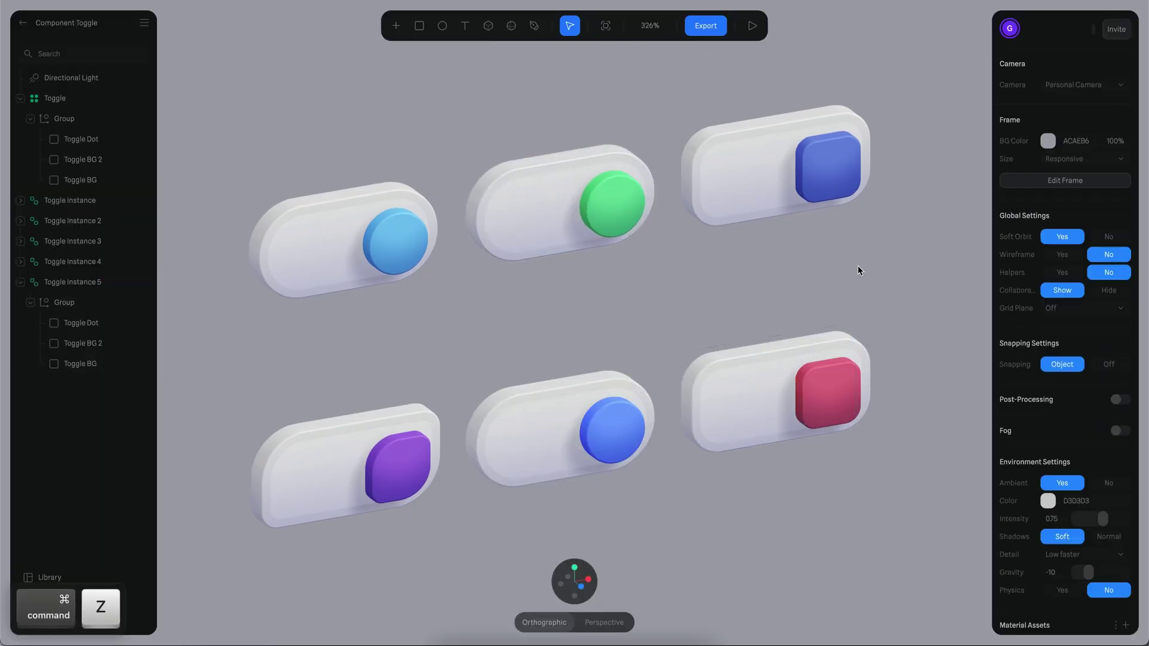
scroll(756, 287, "down", 3, "alt")
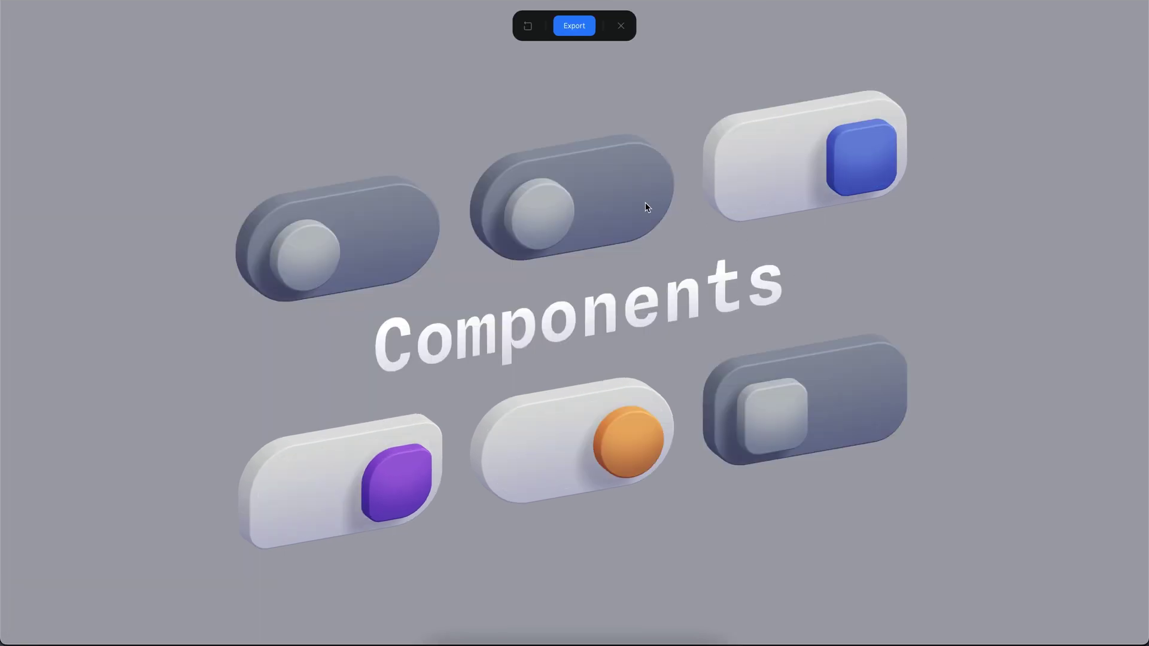
Step: In the toggle preview, switch the main green toggle on and off several times to test its interaction
left_click(620, 207)
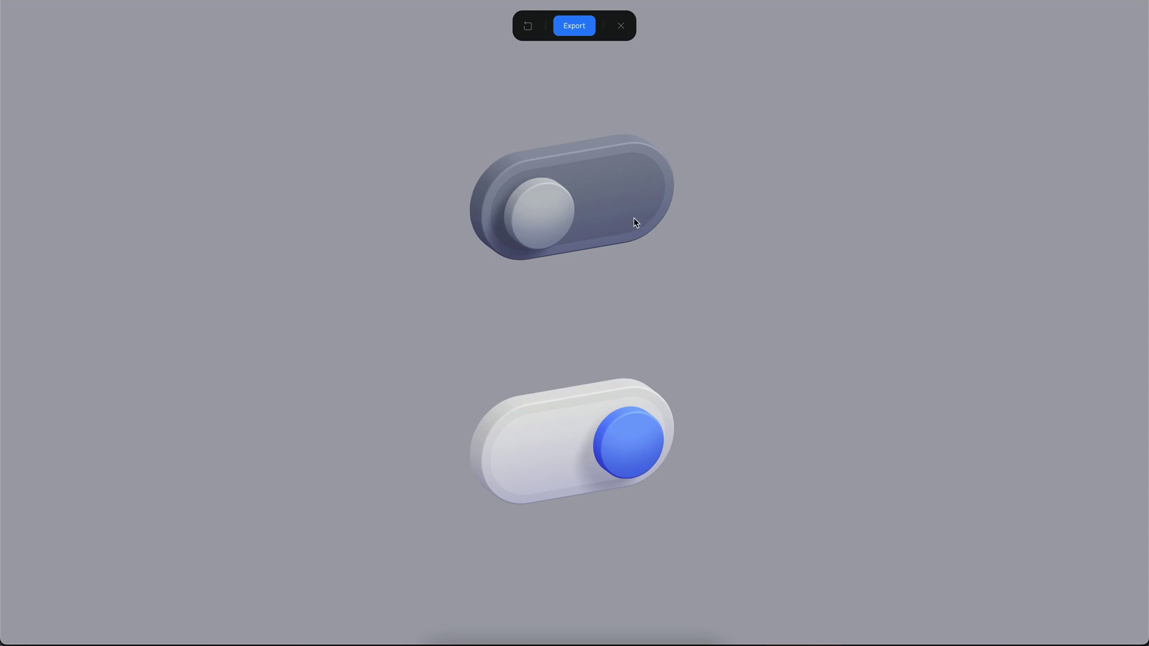
left_click(619, 207)
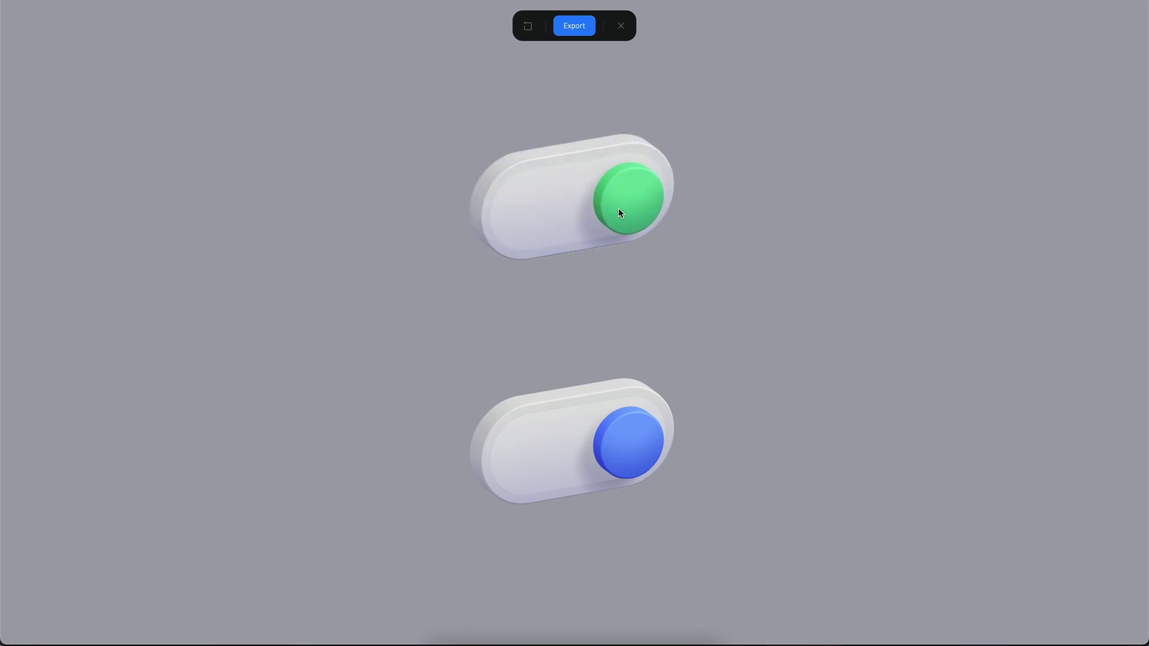
left_click(622, 198)
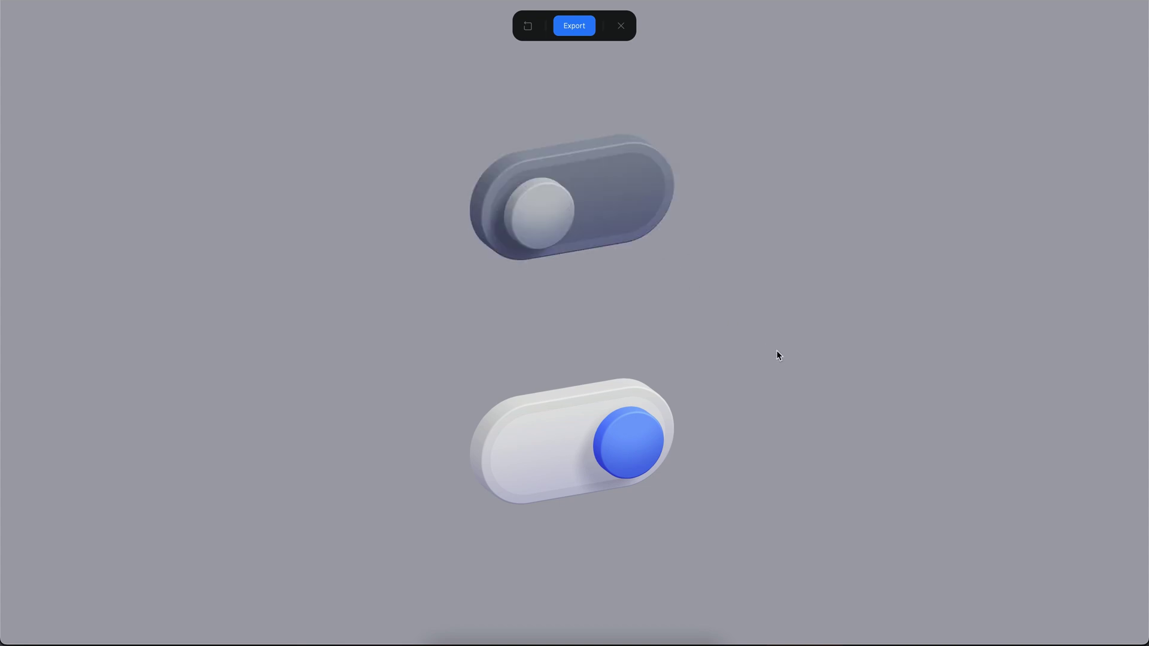
left_click(620, 213)
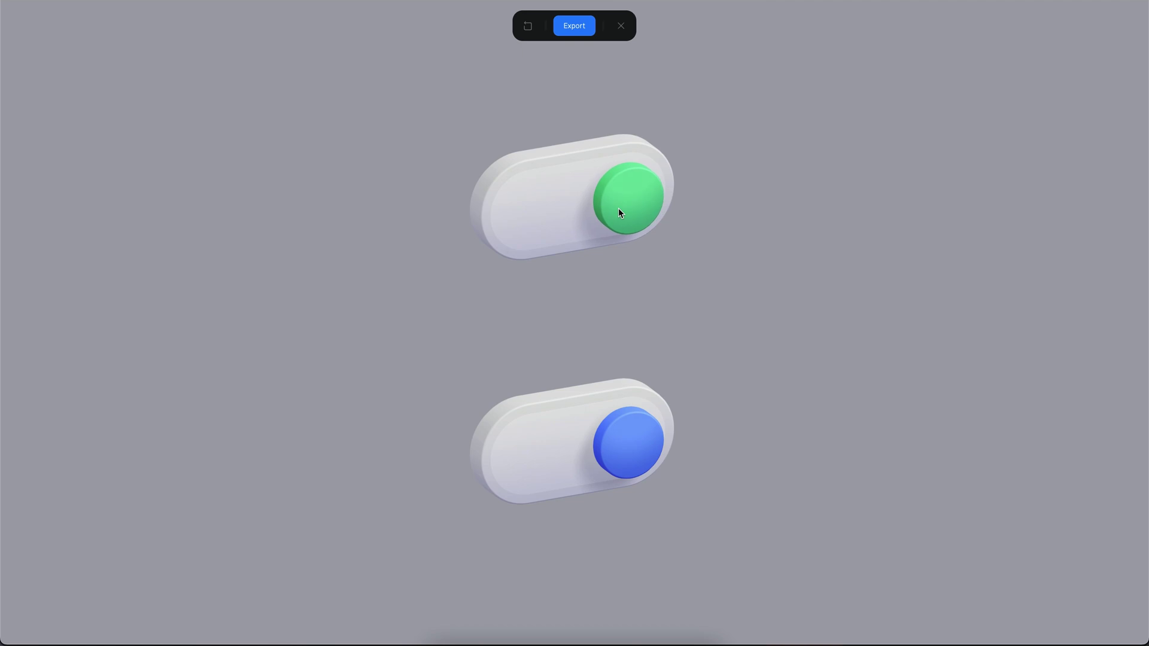